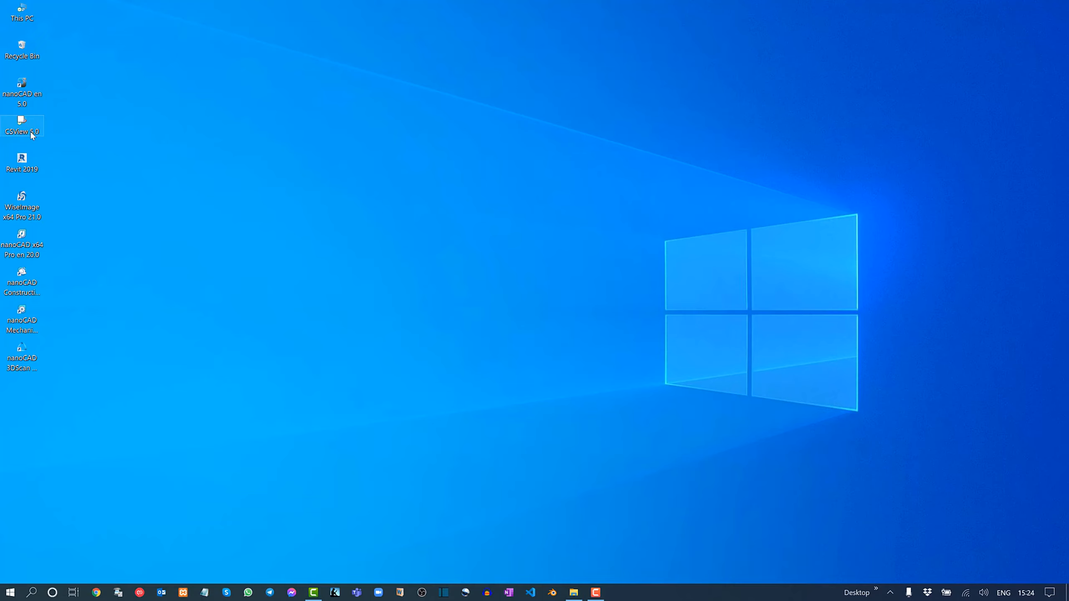
Launch CSView 5.0 and open the drawing Piping Plan.tif
click(33, 210)
double_click(29, 129)
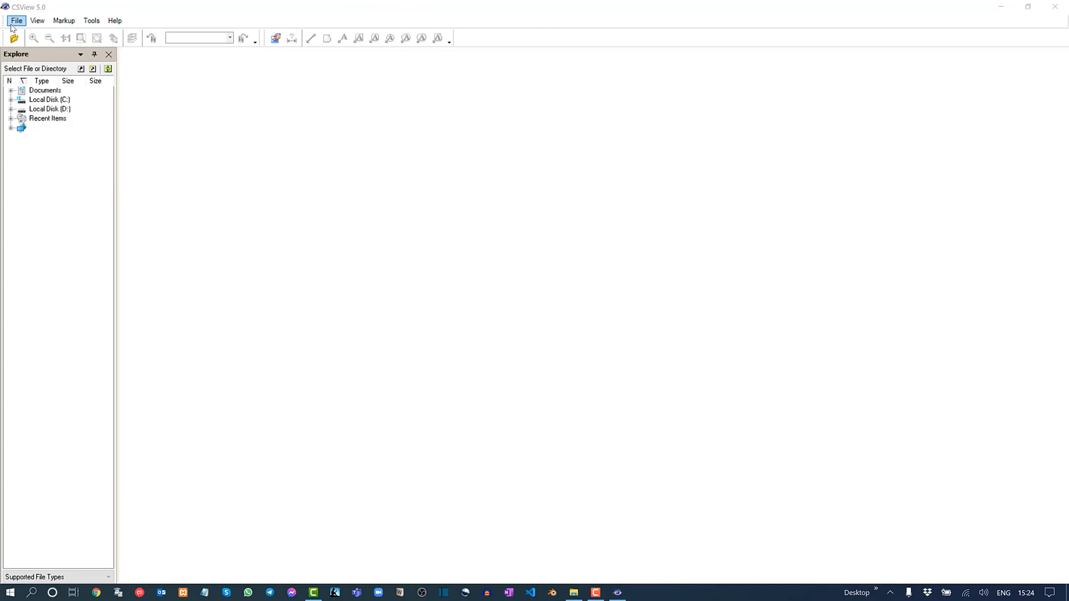
click(14, 22)
click(36, 34)
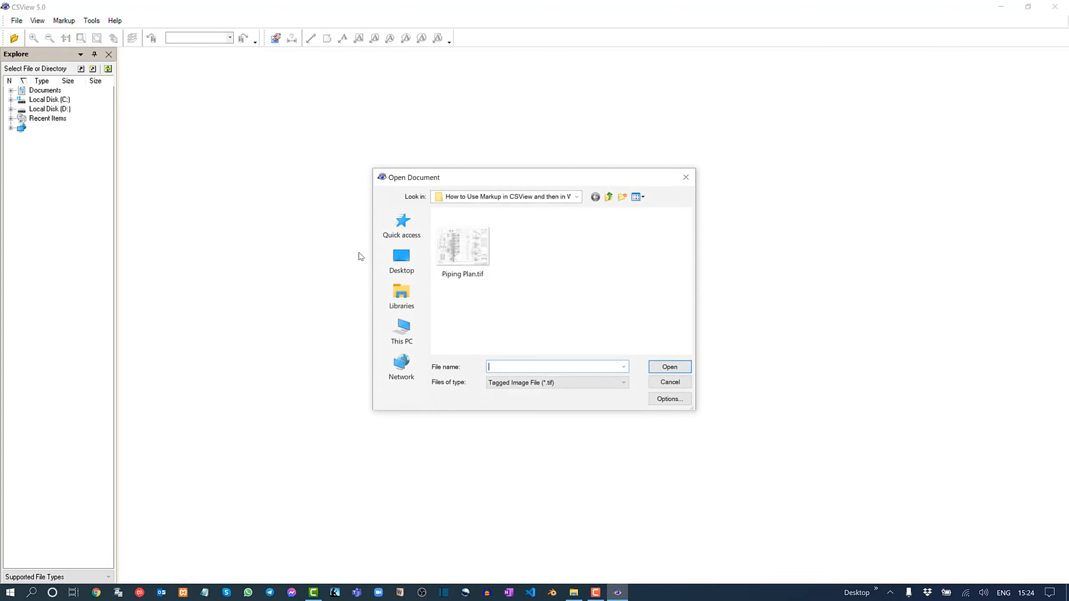
click(501, 382)
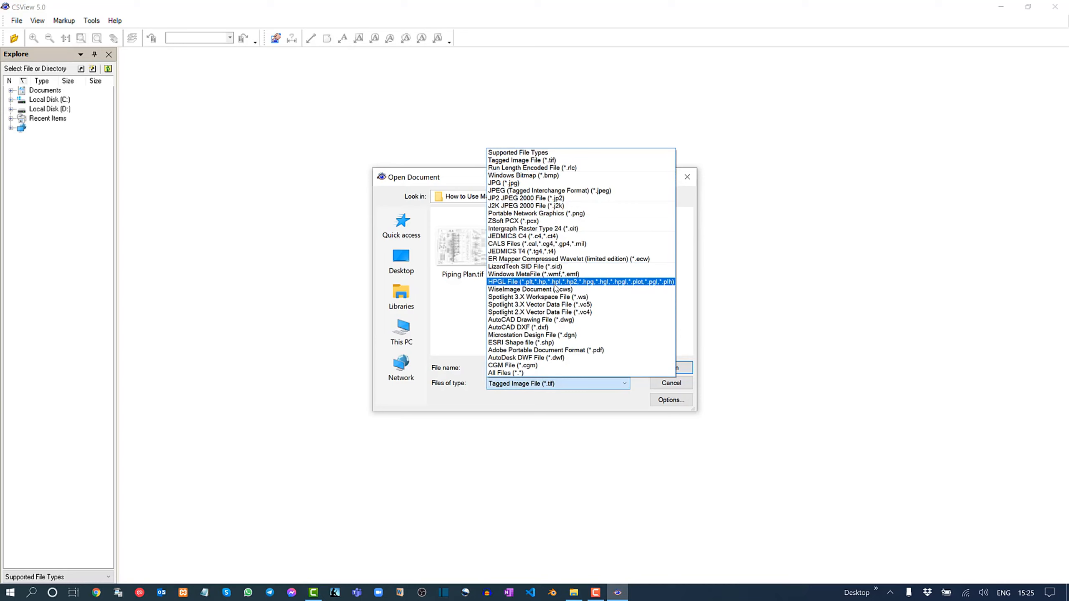
click(462, 325)
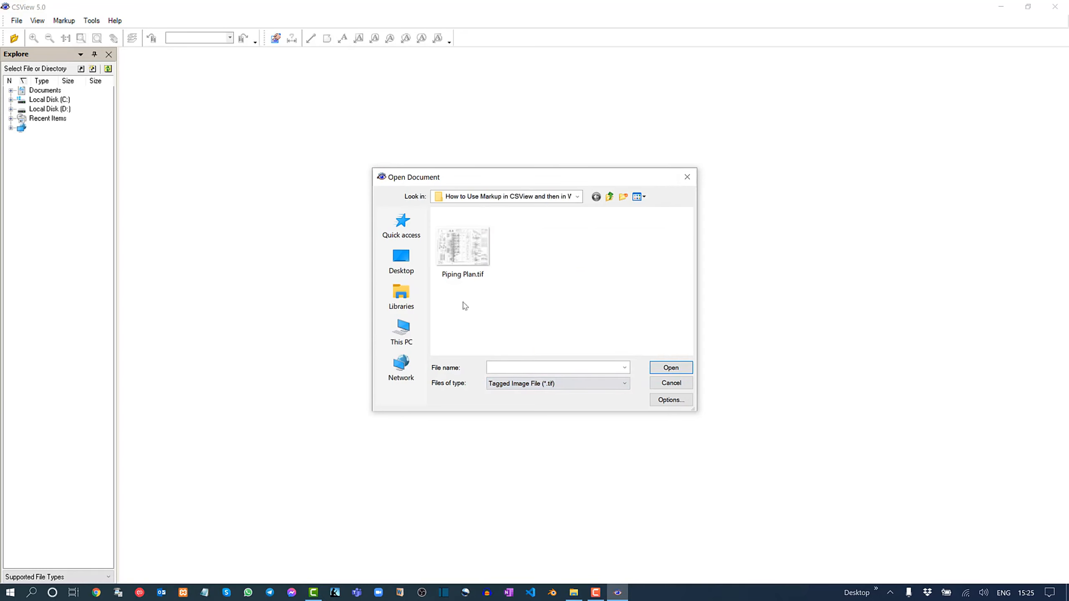
click(465, 258)
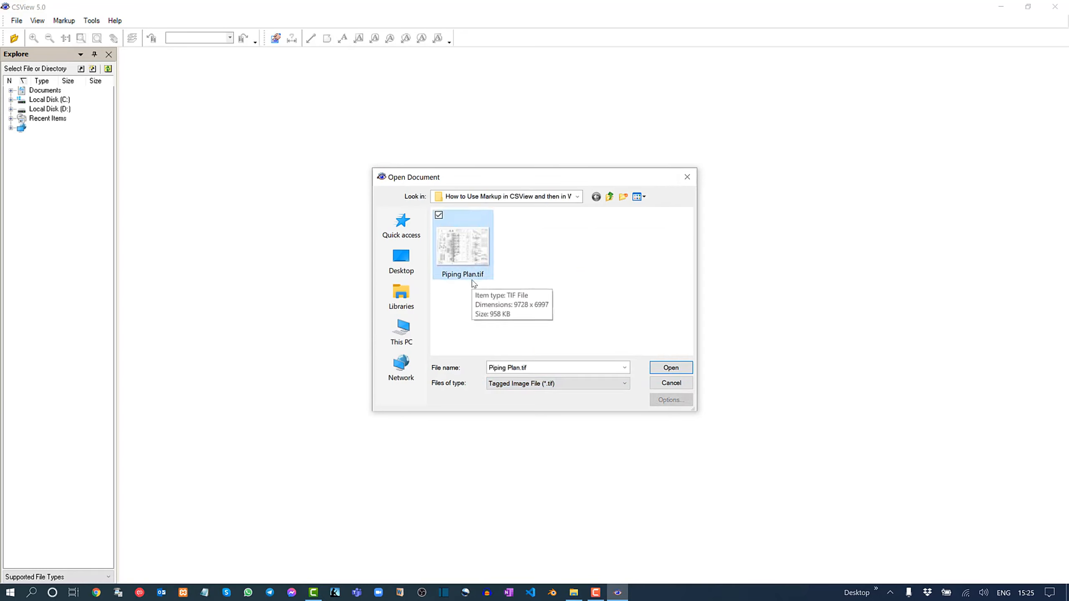
click(675, 370)
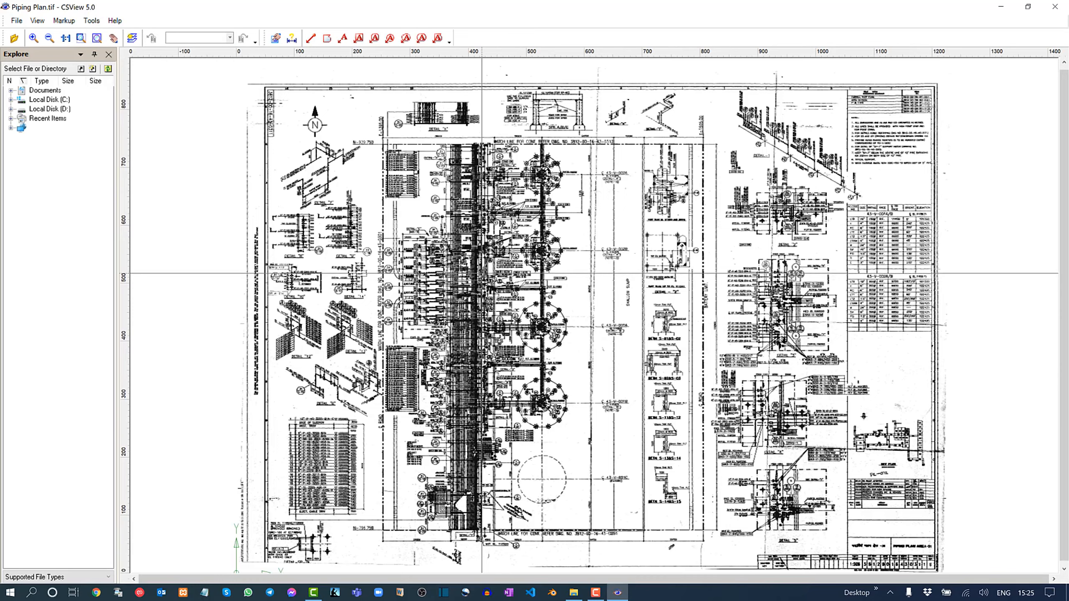
Draw a closed freehand markup outline about 70 mm long around the vertical pipe section between supports S-01 and S-02
middle_drag(482, 273, 517, 287)
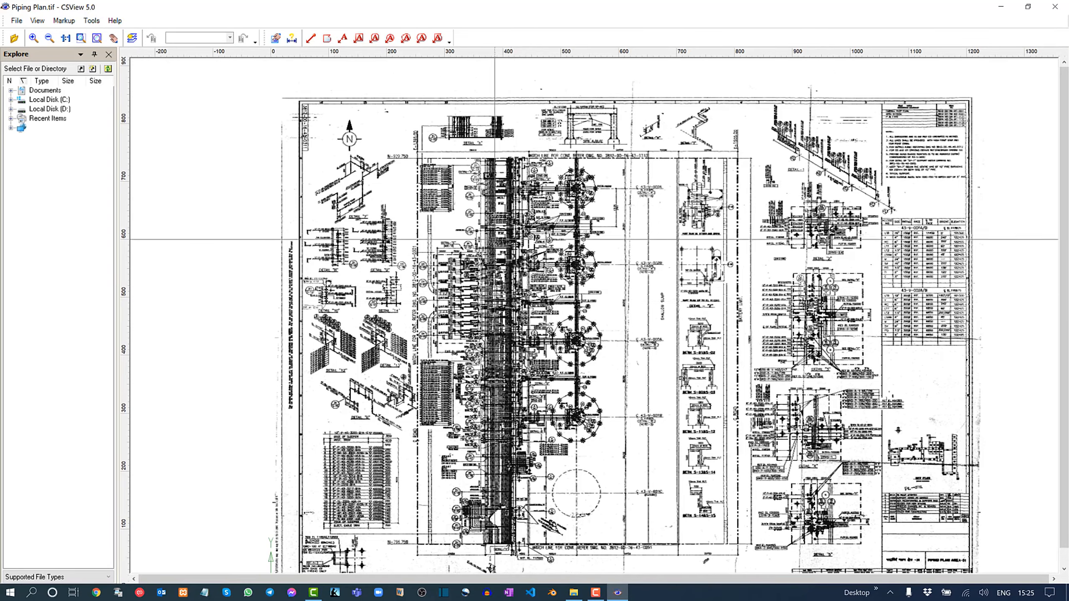
scroll(517, 169, up, 1)
scroll(510, 156, up, 3)
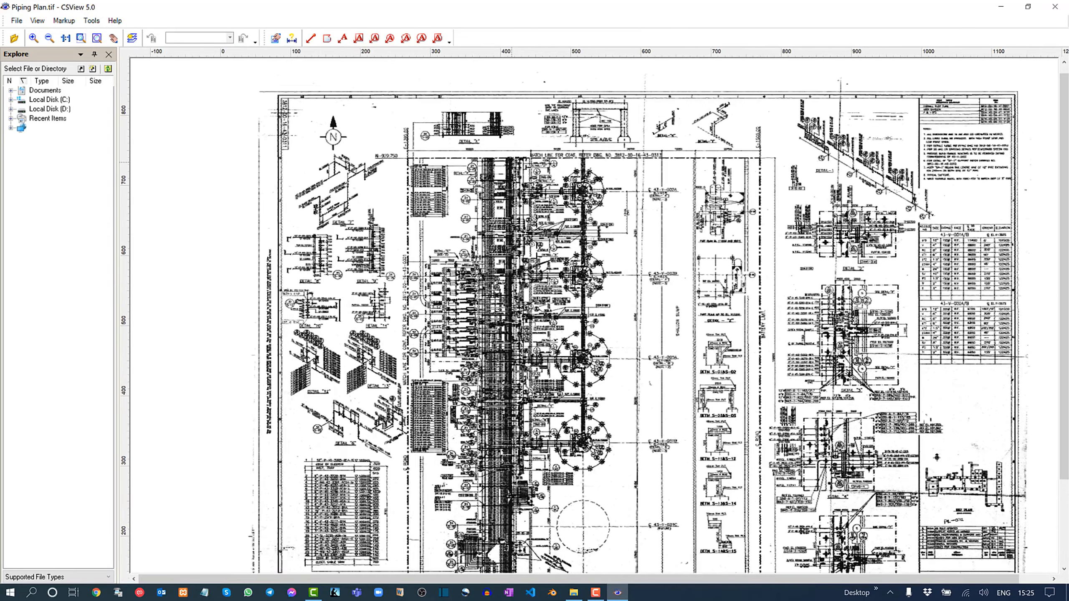
scroll(494, 161, up, 2)
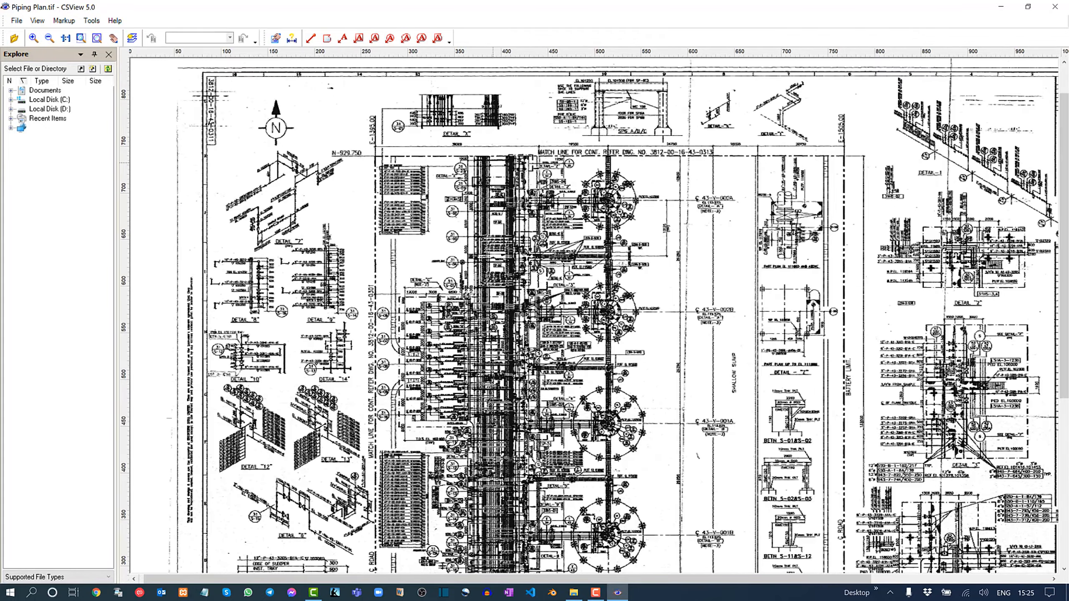
scroll(496, 169, up, 4)
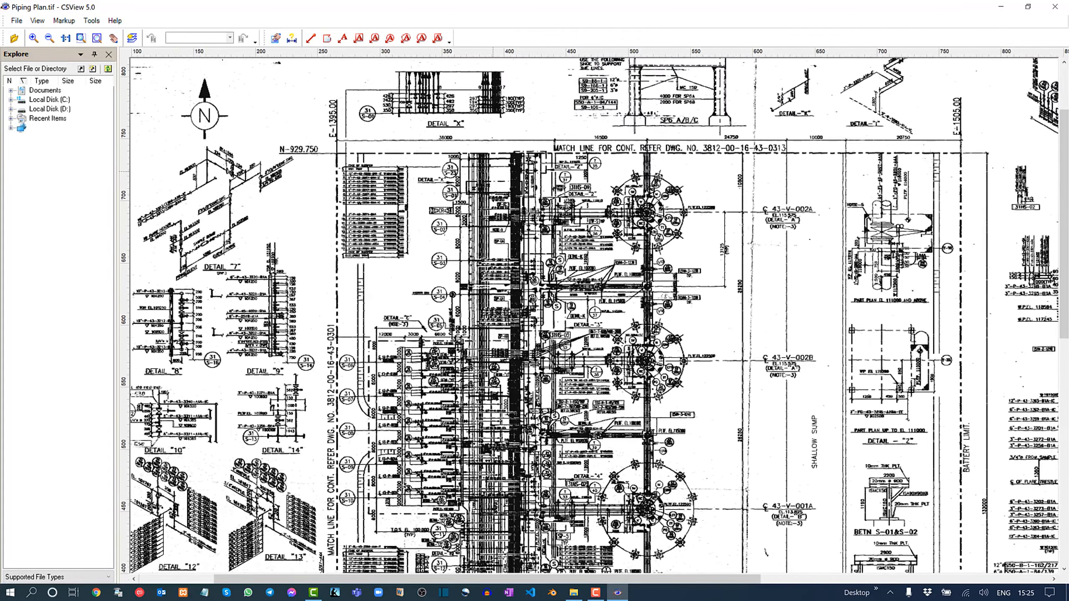
scroll(493, 174, up, 5)
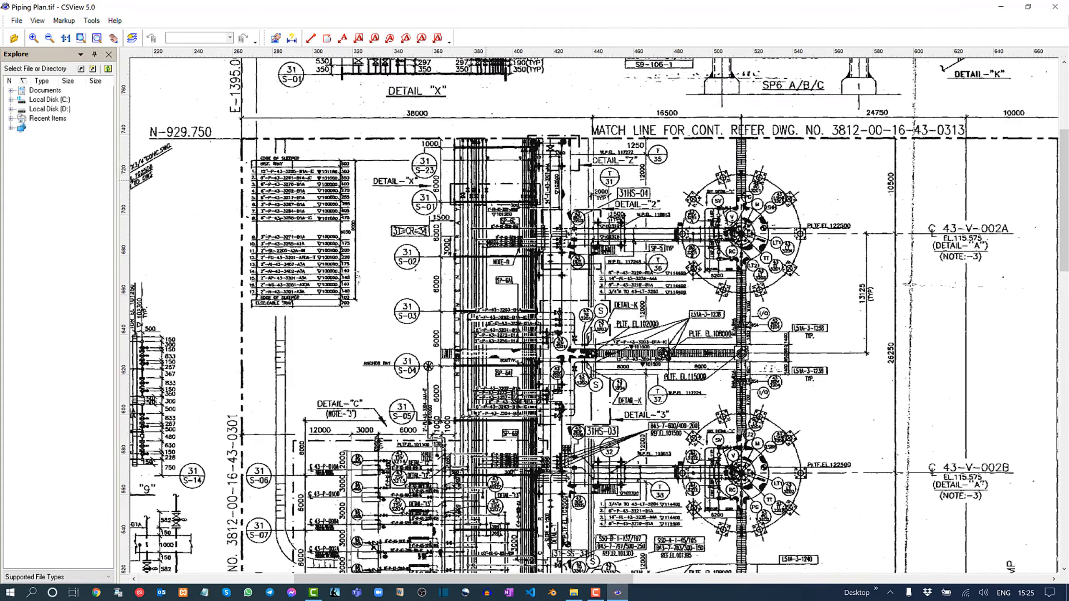
scroll(476, 174, up, 5)
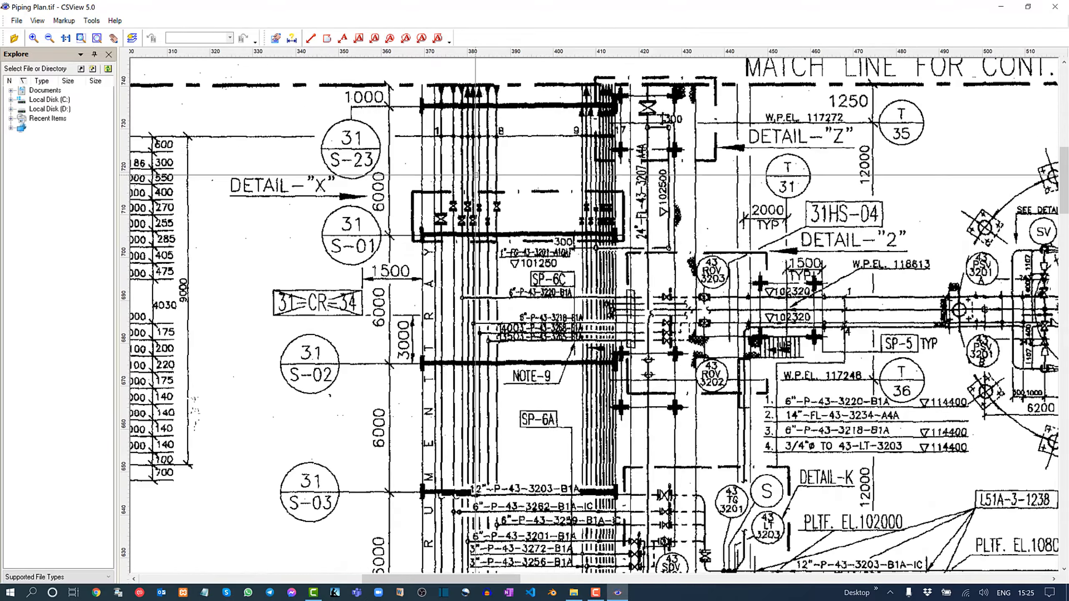
scroll(487, 214, up, 3)
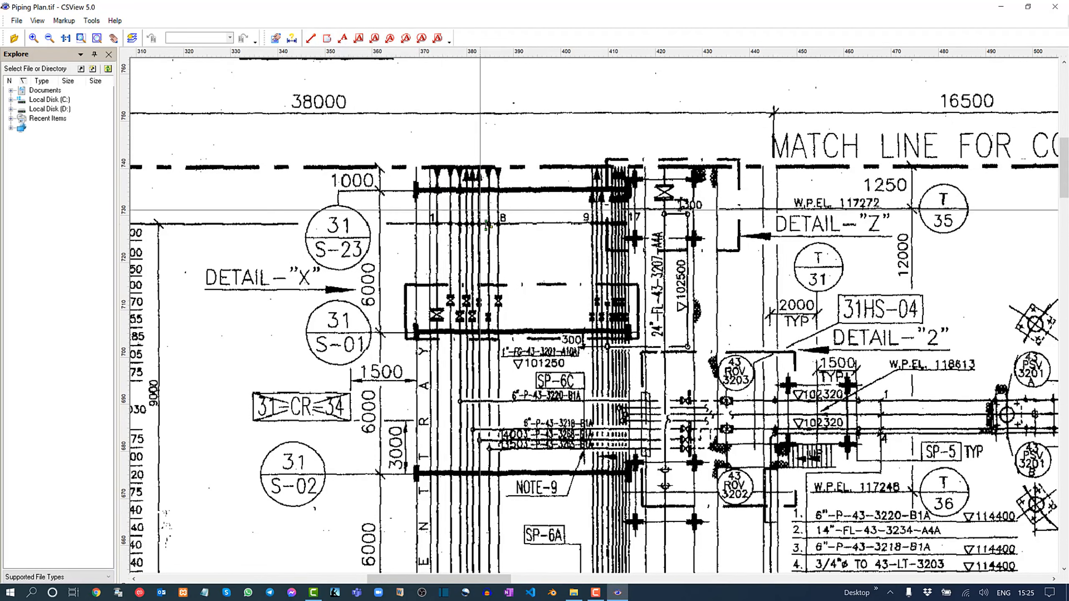
scroll(449, 233, down, 2)
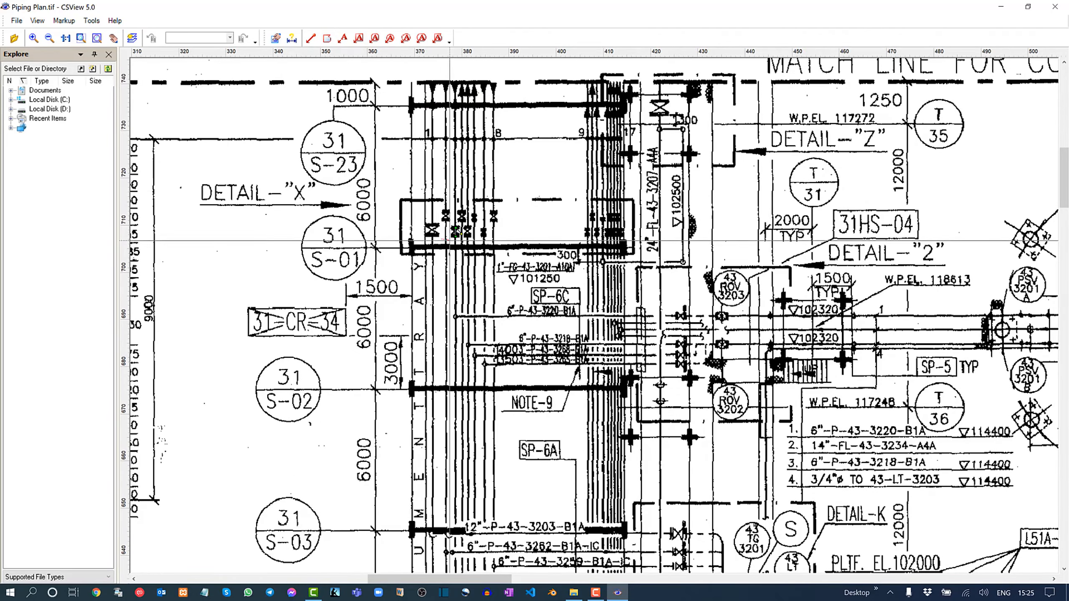
mouse_move(441, 239)
mouse_down()
mouse_move(442, 389)
mouse_move(441, 241)
mouse_up()
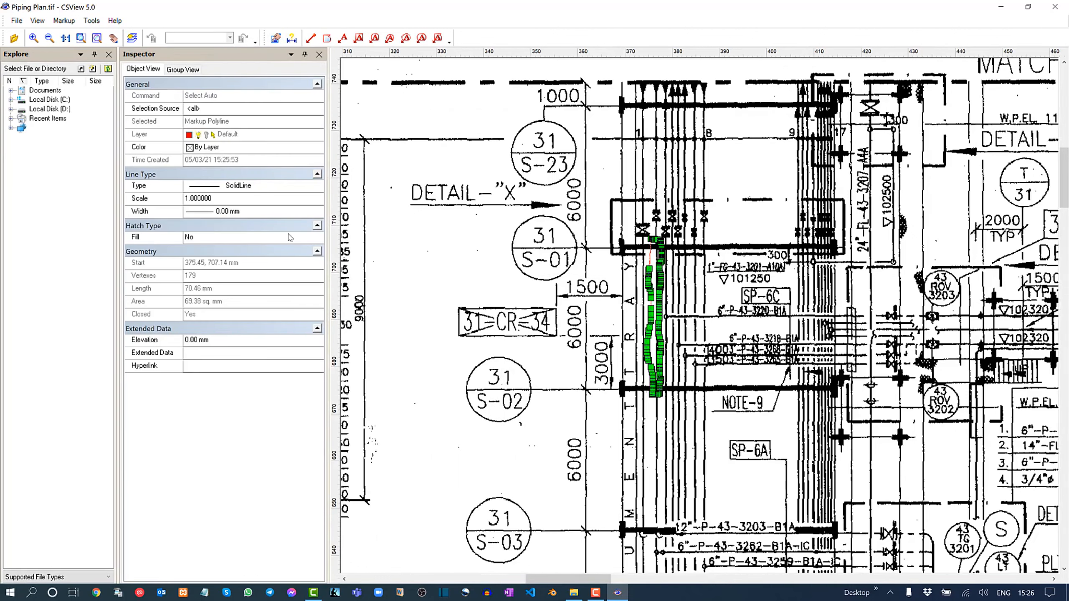
Set the line width of the freehand markup outline to 1.50 mm and deselect it
click(317, 211)
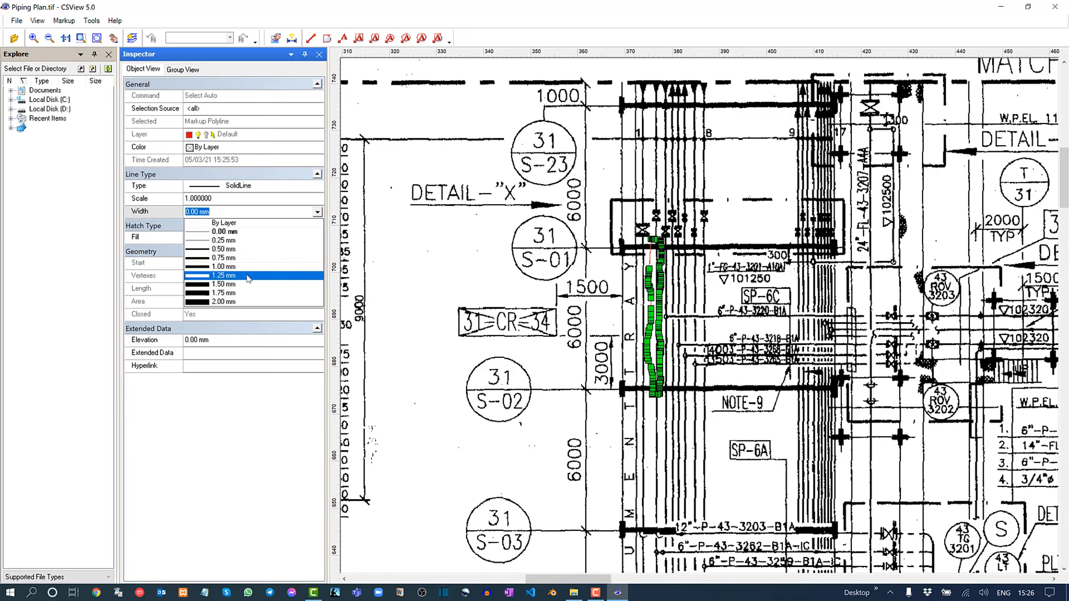
click(248, 284)
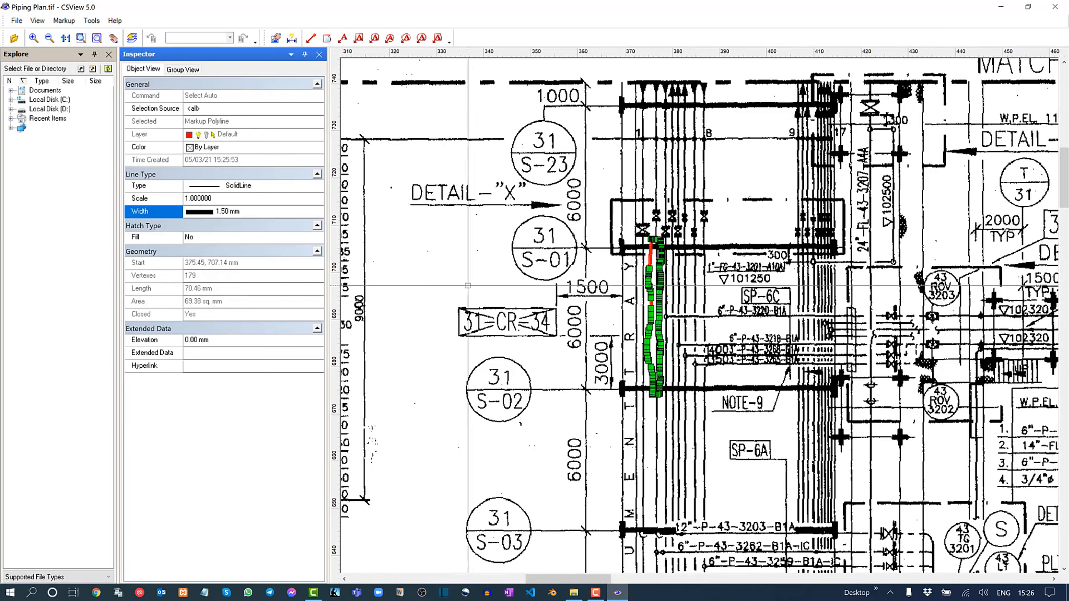
middle_drag(659, 265, 529, 268)
scroll(564, 252, up, 7)
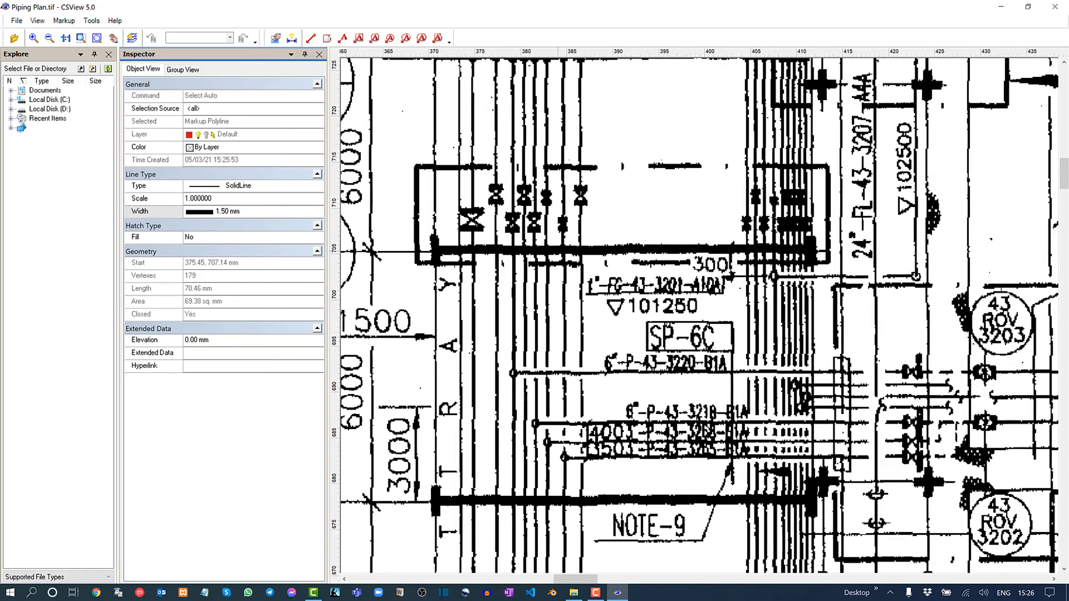
key(Escape)
Add a rounded-rectangle callout reading "Put the Pipe under ground", with its arrow pointing at the upper end of the outlined pipe
mouse_move(491, 337)
middle_down()
mouse_move(489, 372)
mouse_move(486, 306)
middle_up()
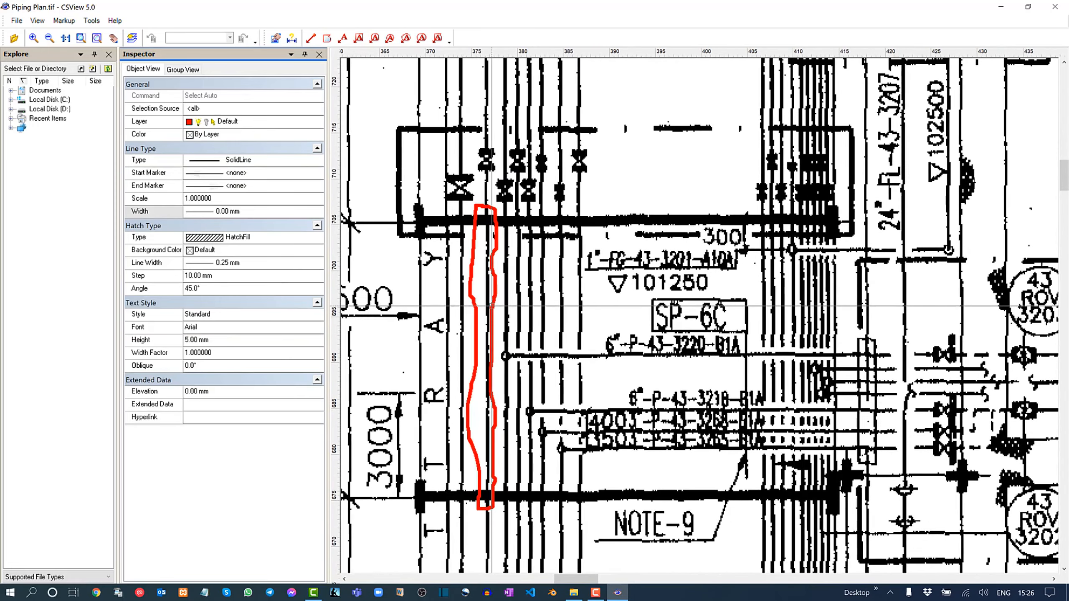
click(374, 39)
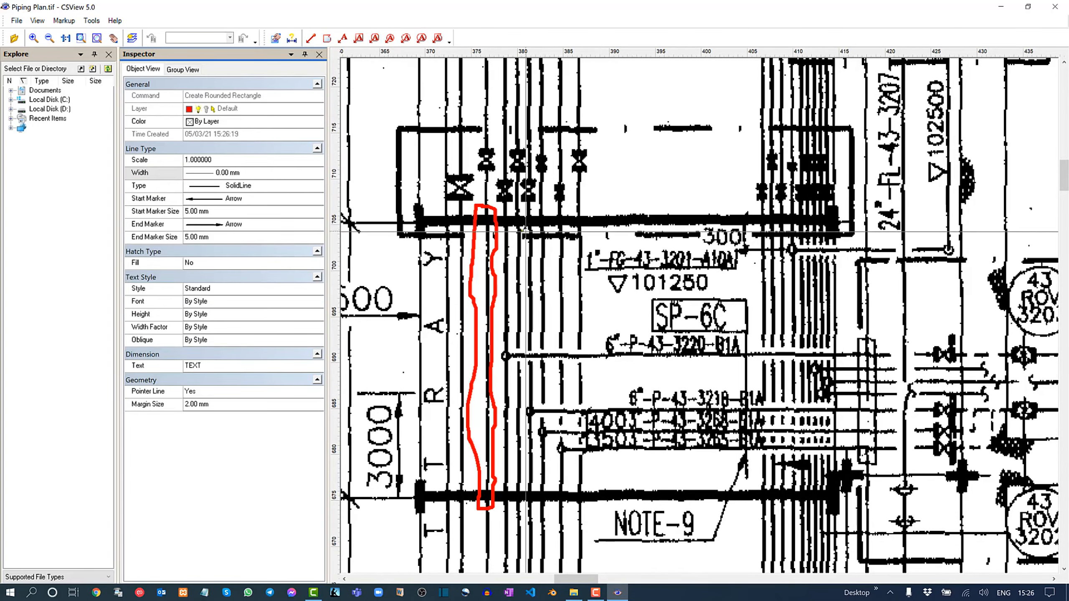
click(488, 234)
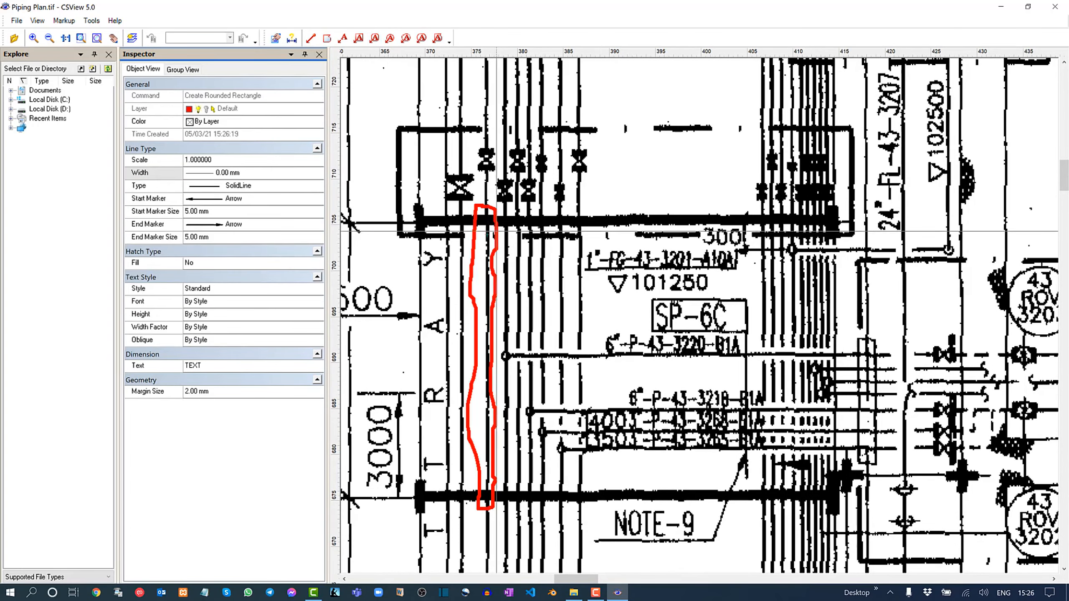
click(629, 176)
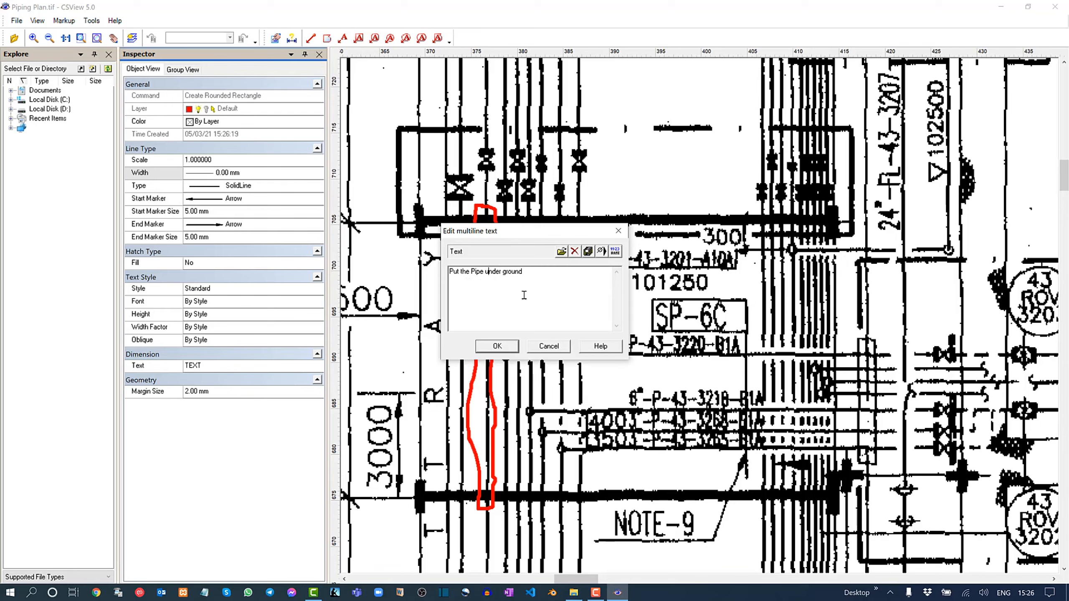
click(497, 346)
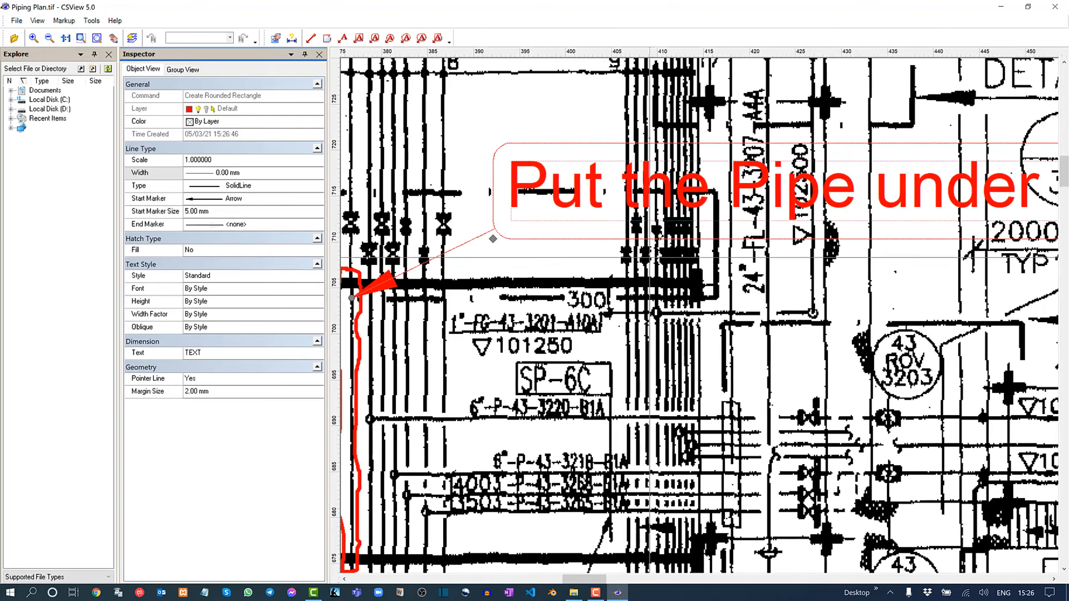
scroll(649, 257, down, 2)
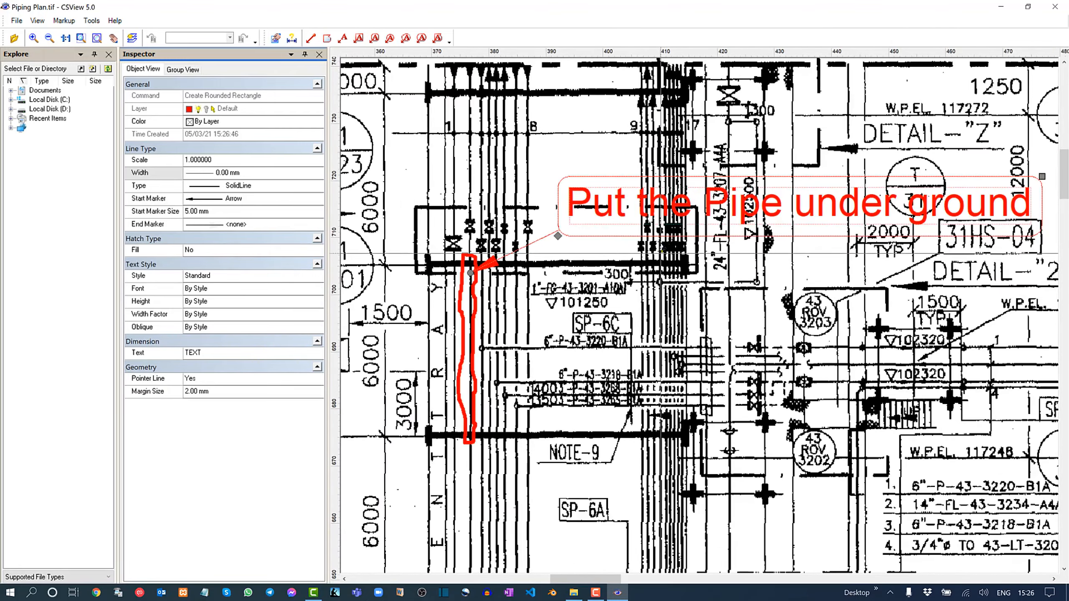
key(Escape)
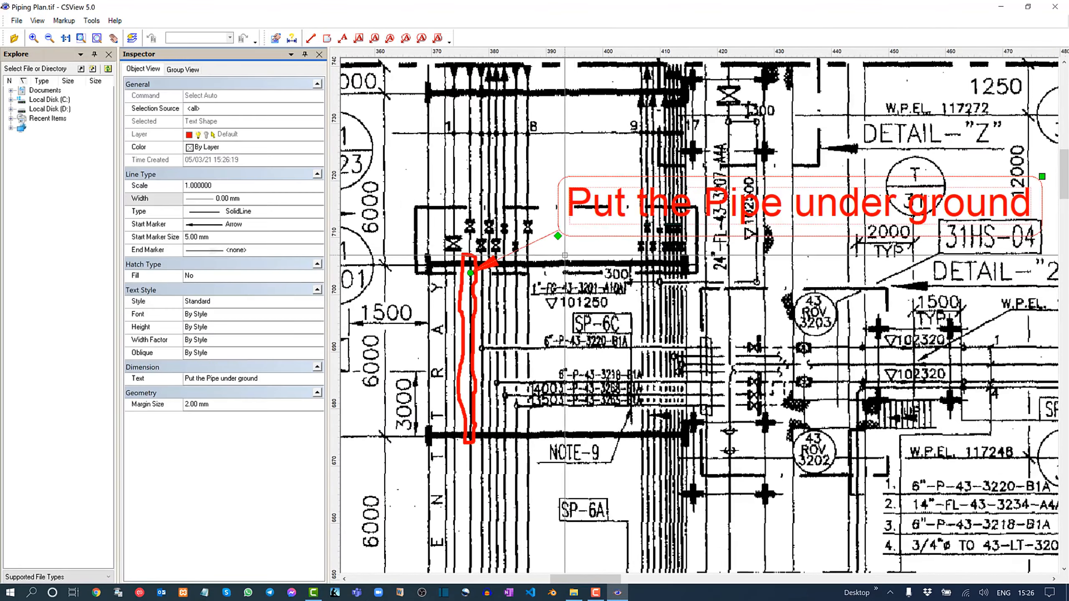
Set the text height of the callout to 3.00 mm and deselect it
scroll(564, 255, down, 1)
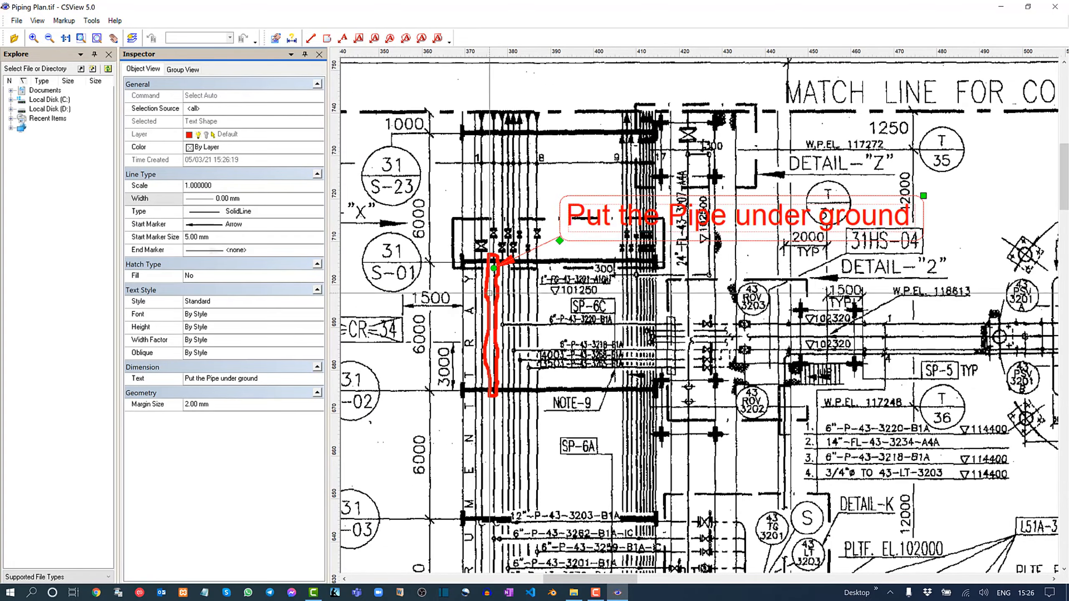
scroll(490, 293, up, 2)
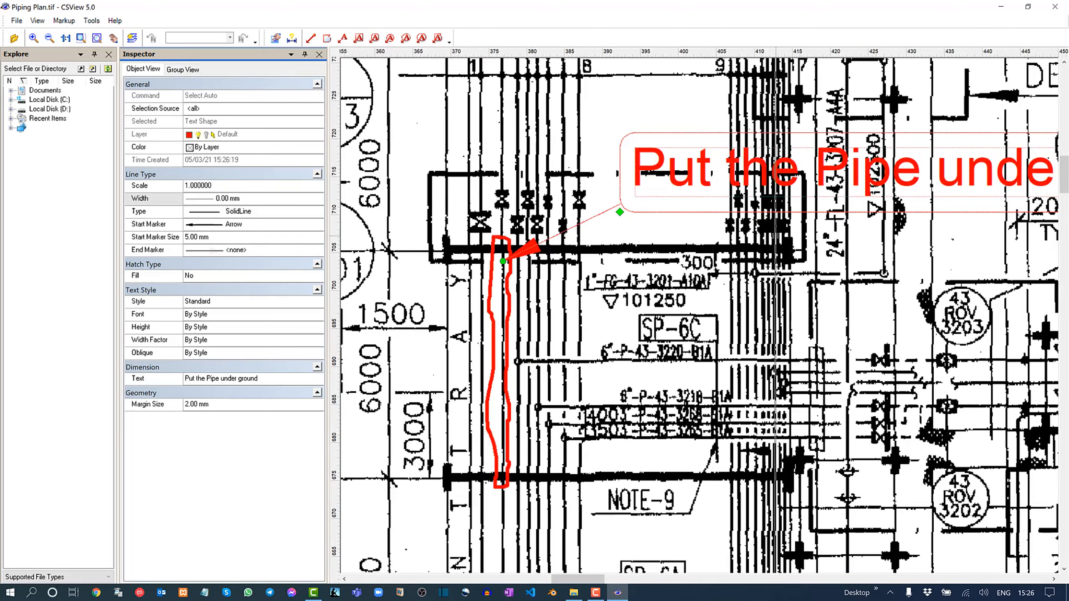
scroll(595, 228, down, 1)
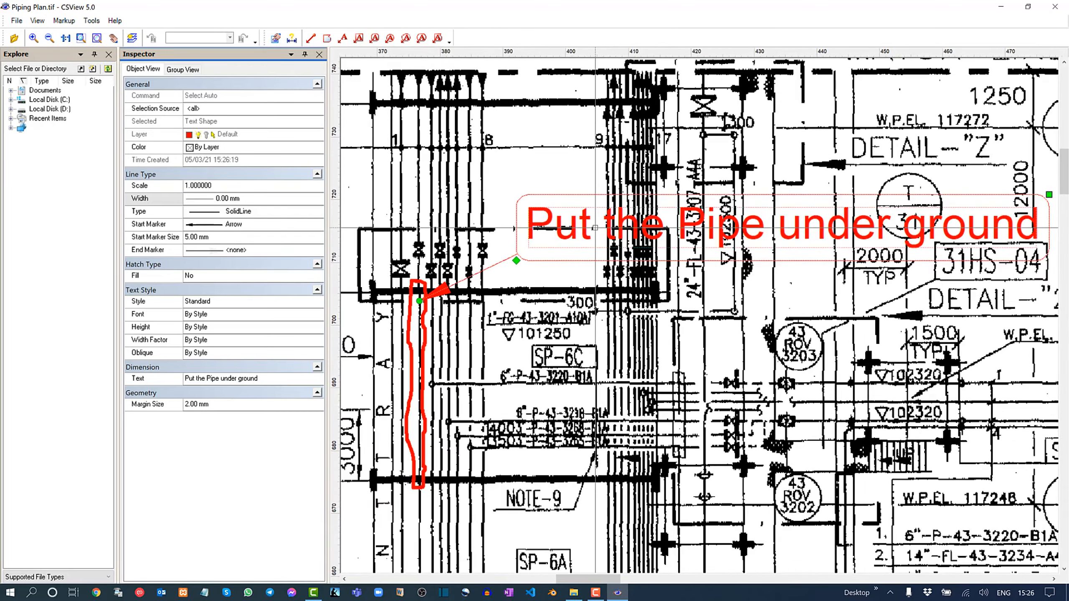
scroll(595, 228, down, 1)
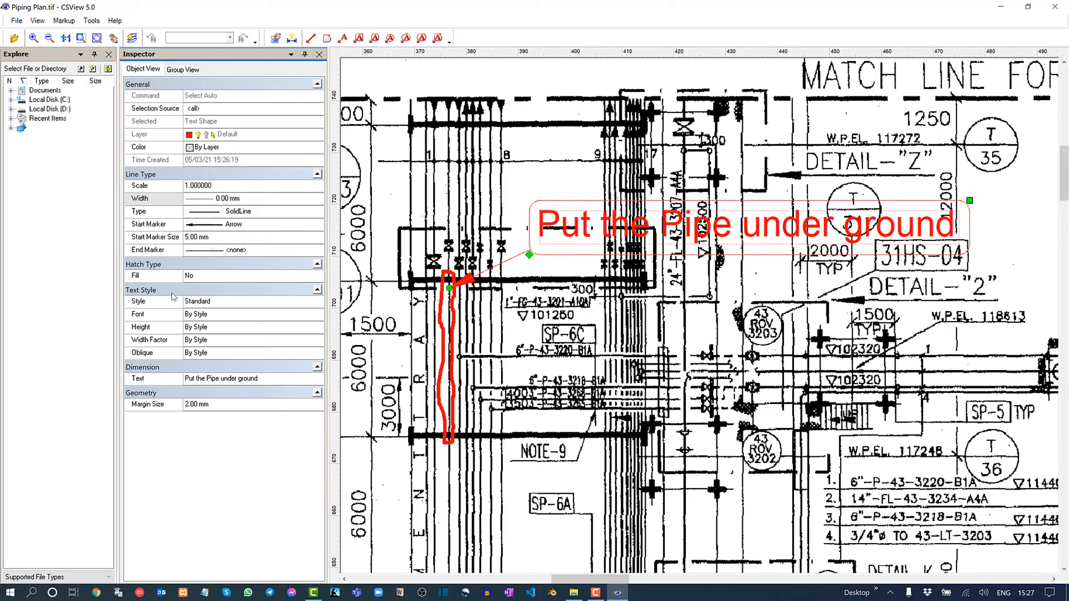
click(218, 328)
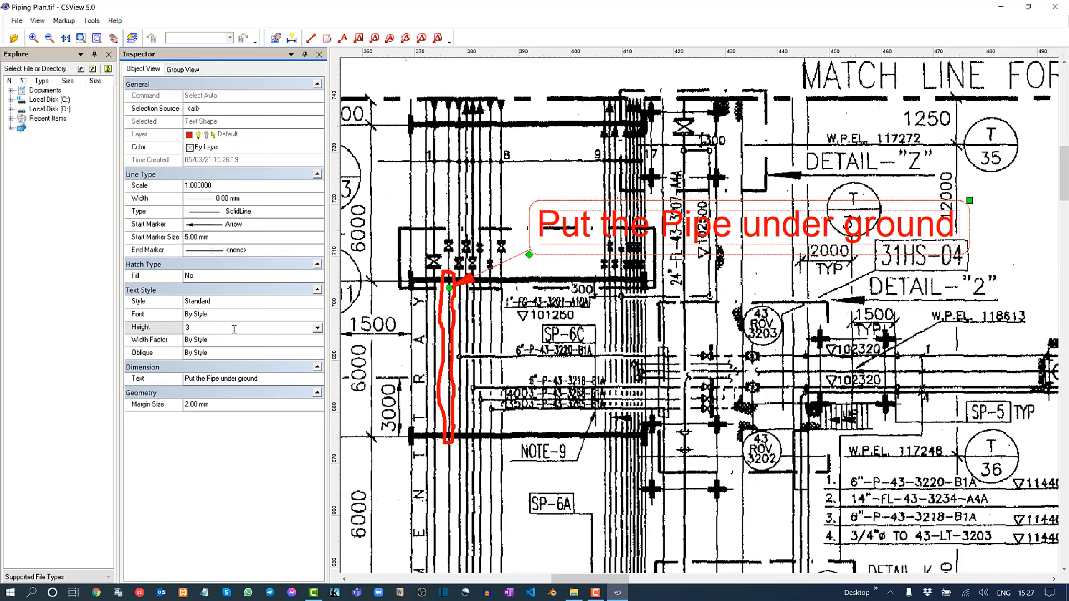
key(Return)
scroll(513, 212, down, 2)
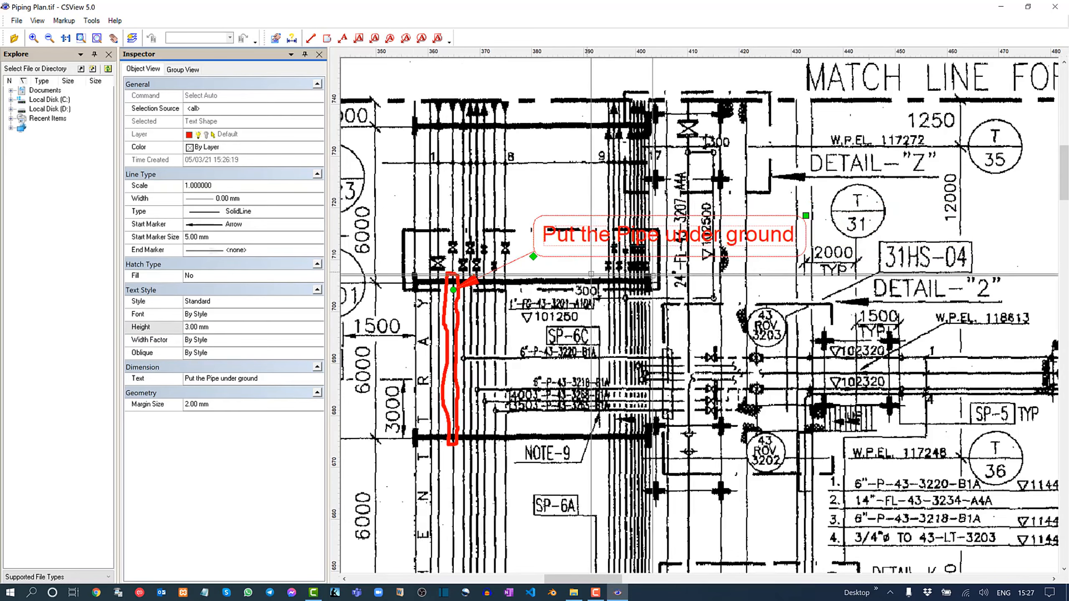
scroll(513, 212, down, 1)
click(513, 212)
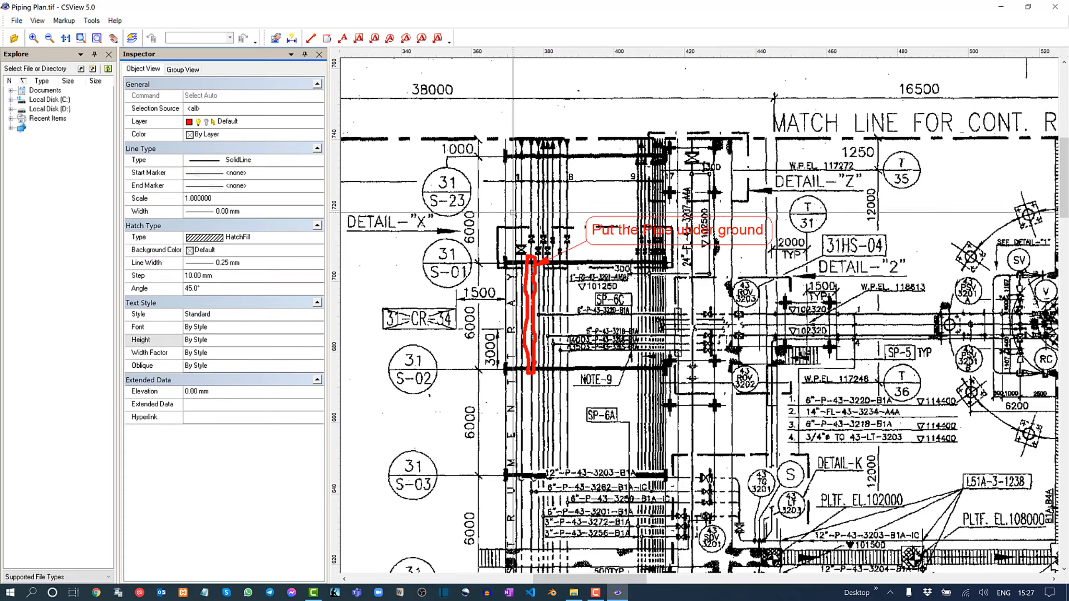
Draw a closed freehand markup outline about 24 mm wide around the upper ends of pipes 1 to 8 beside support S-23
scroll(516, 198, down, 1)
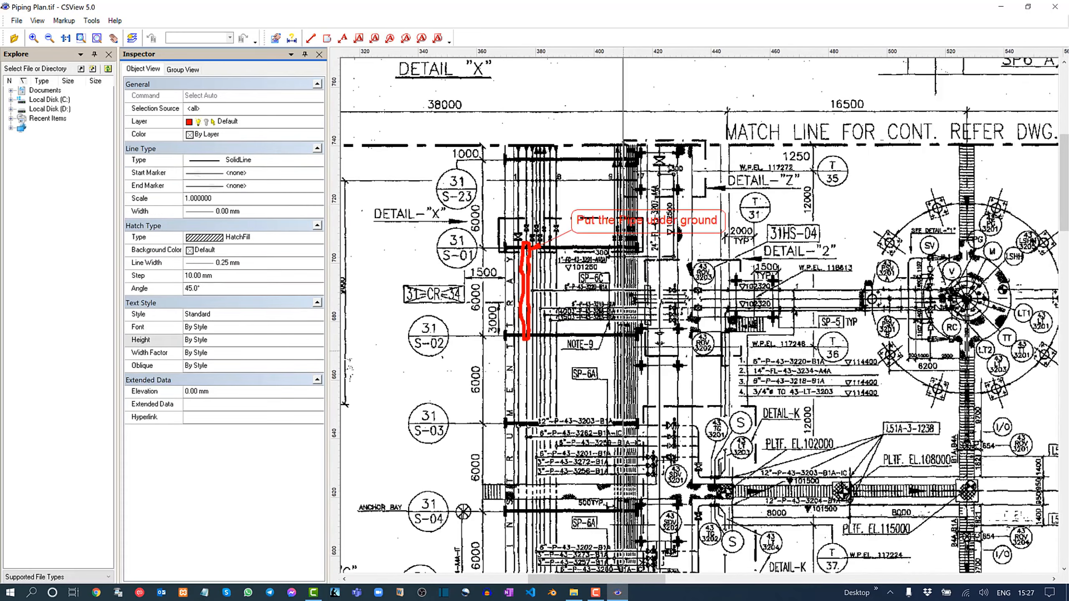
mouse_move(618, 391)
middle_down()
mouse_move(595, 348)
mouse_move(581, 236)
middle_up()
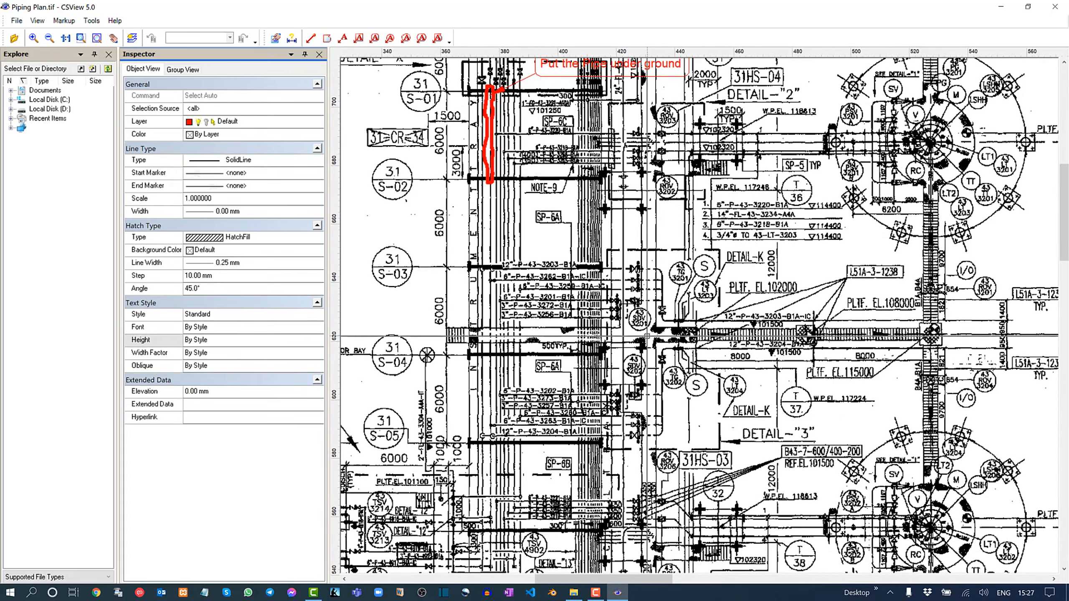
mouse_move(648, 336)
middle_down()
mouse_move(598, 327)
mouse_move(426, 374)
middle_up()
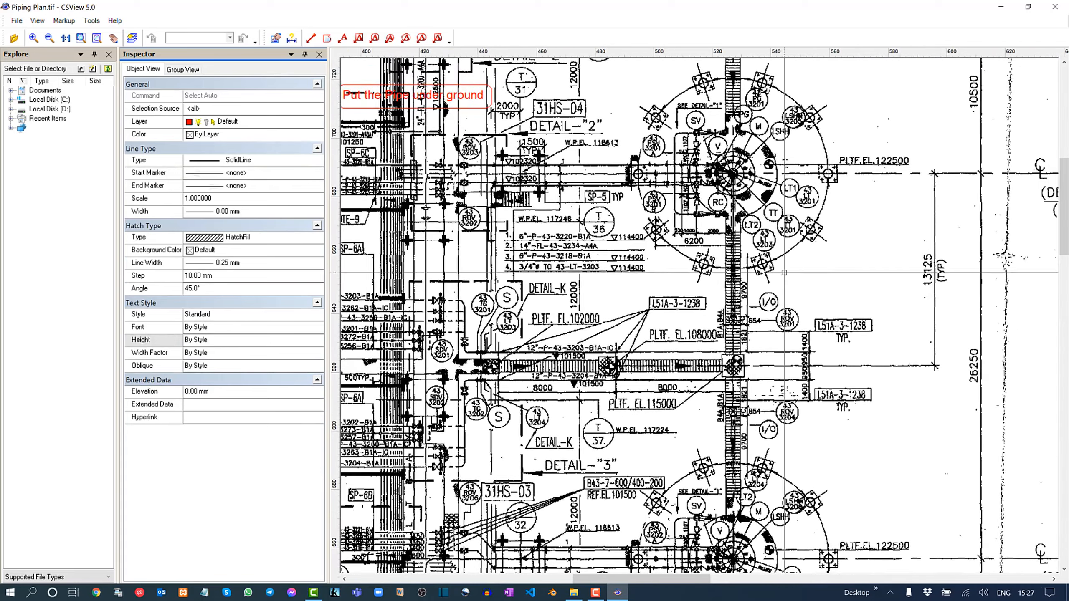
middle_drag(357, 109, 624, 337)
scroll(557, 258, up, 2)
scroll(557, 258, up, 3)
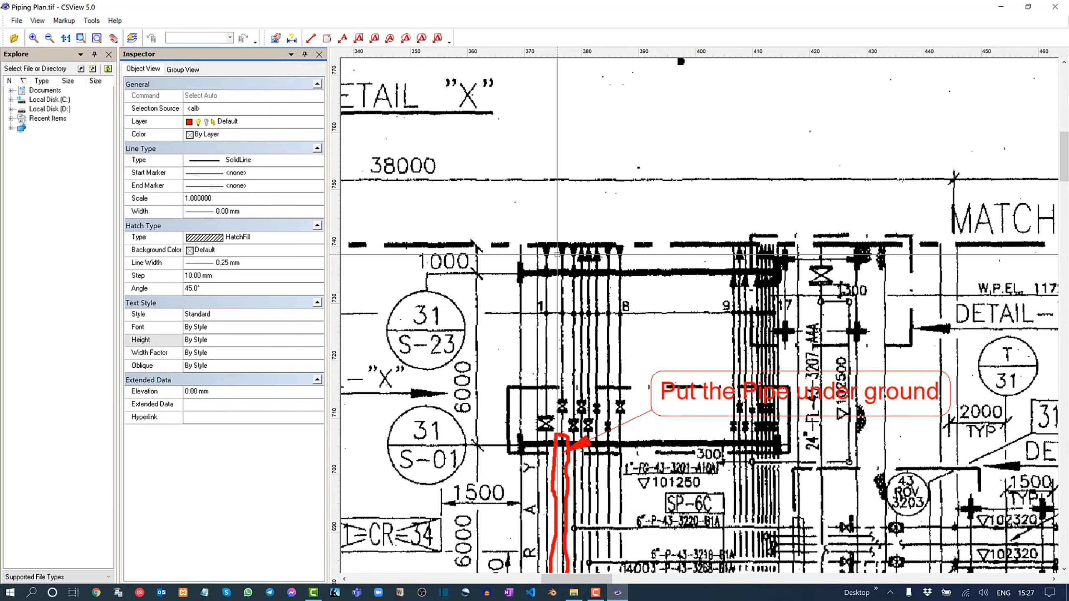
click(327, 38)
mouse_move(505, 227)
mouse_down()
mouse_move(632, 232)
mouse_move(621, 290)
mouse_move(568, 300)
mouse_move(498, 263)
mouse_move(505, 227)
mouse_up()
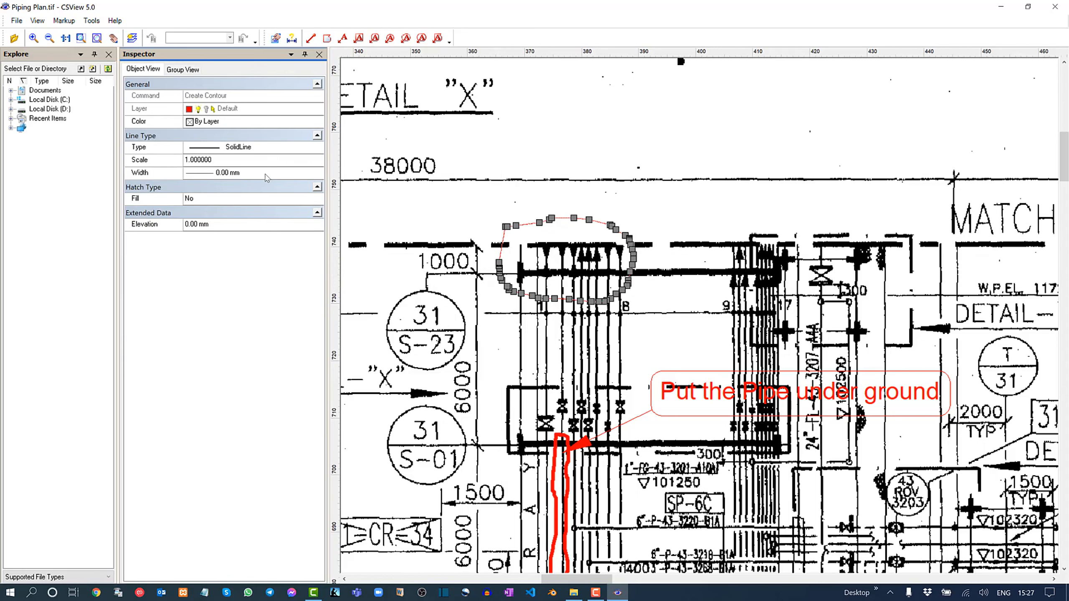
Try to set the line width of the outline around the pipe ends to 1.00 mm and end the contour command
click(318, 173)
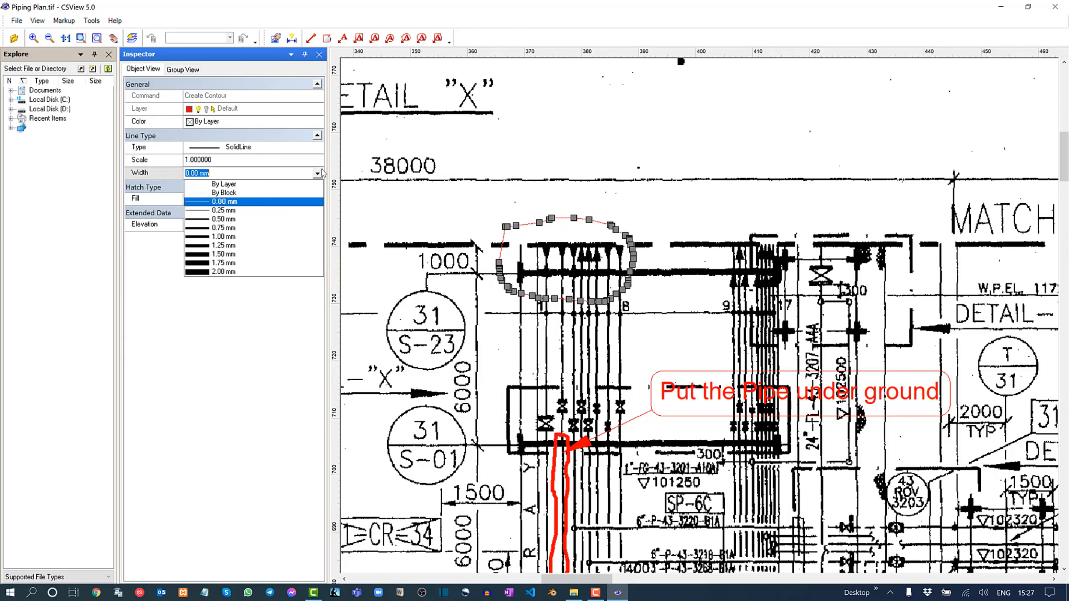
click(248, 237)
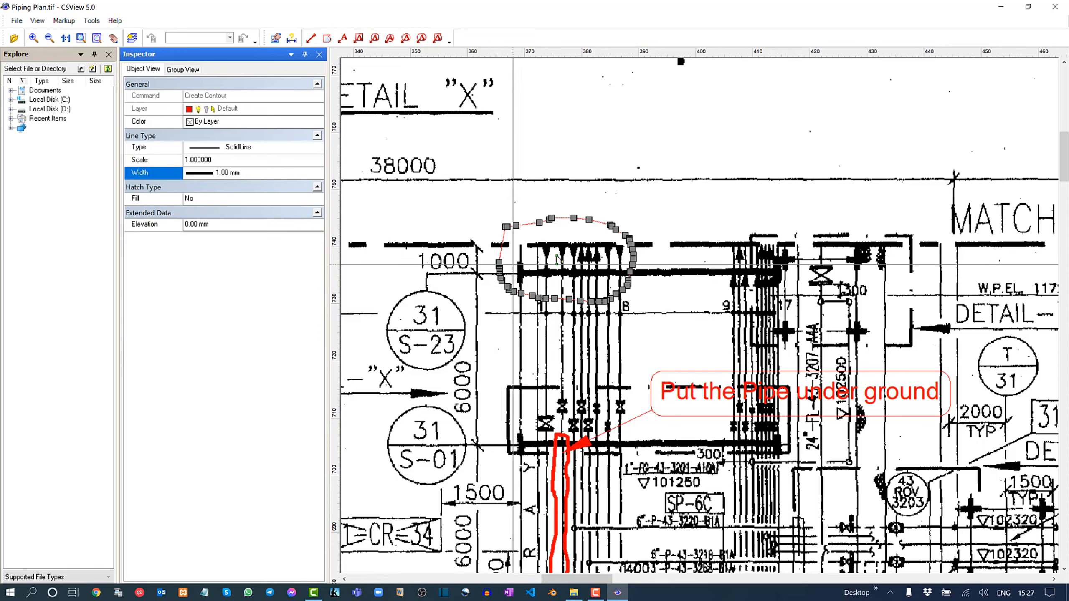
scroll(614, 241, up, 1)
middle_drag(608, 246, 607, 252)
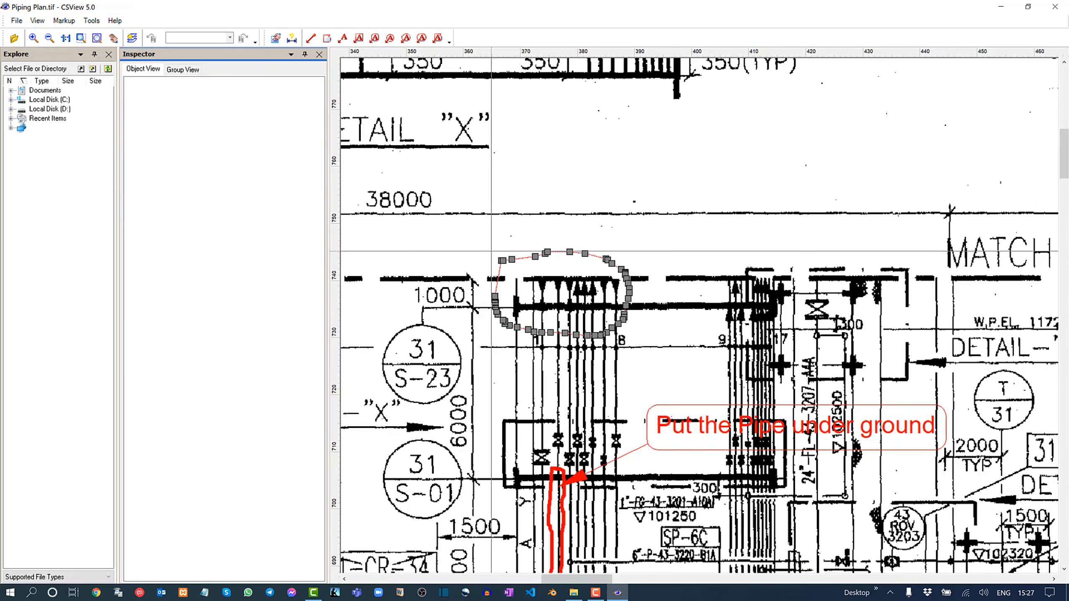
key(Escape)
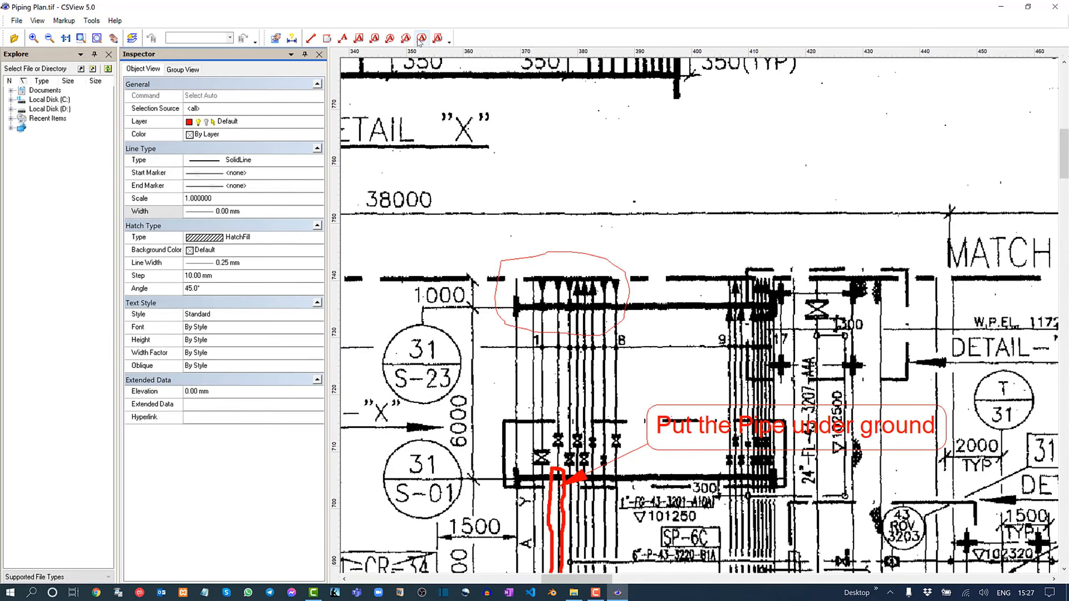
Add a cloud callout reading "extend the pipes", with its arrow pointing at the outlined pipe ends, and deselect it
click(407, 38)
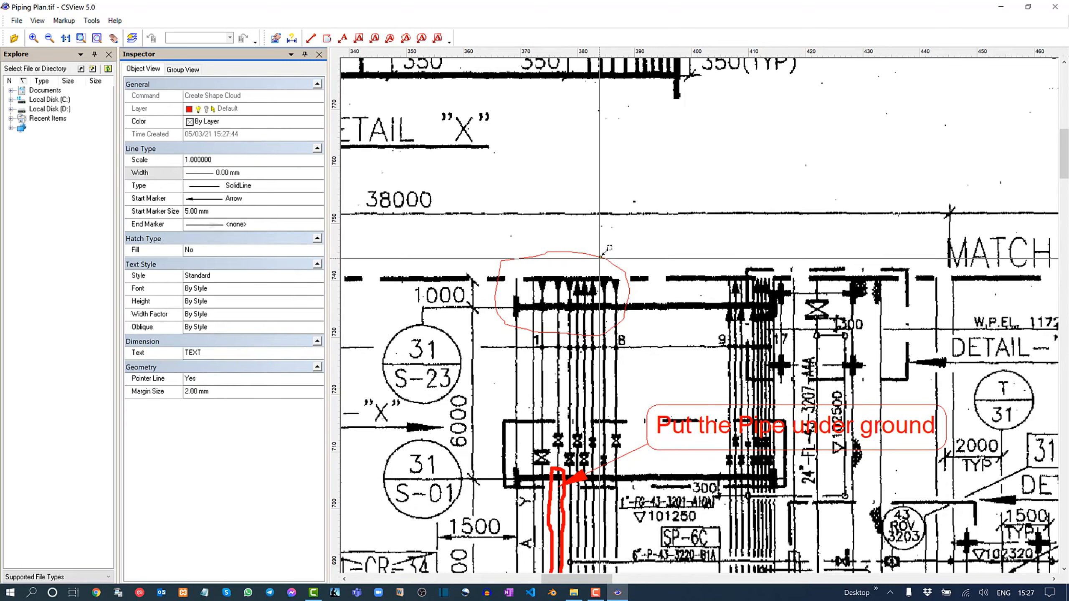
click(710, 142)
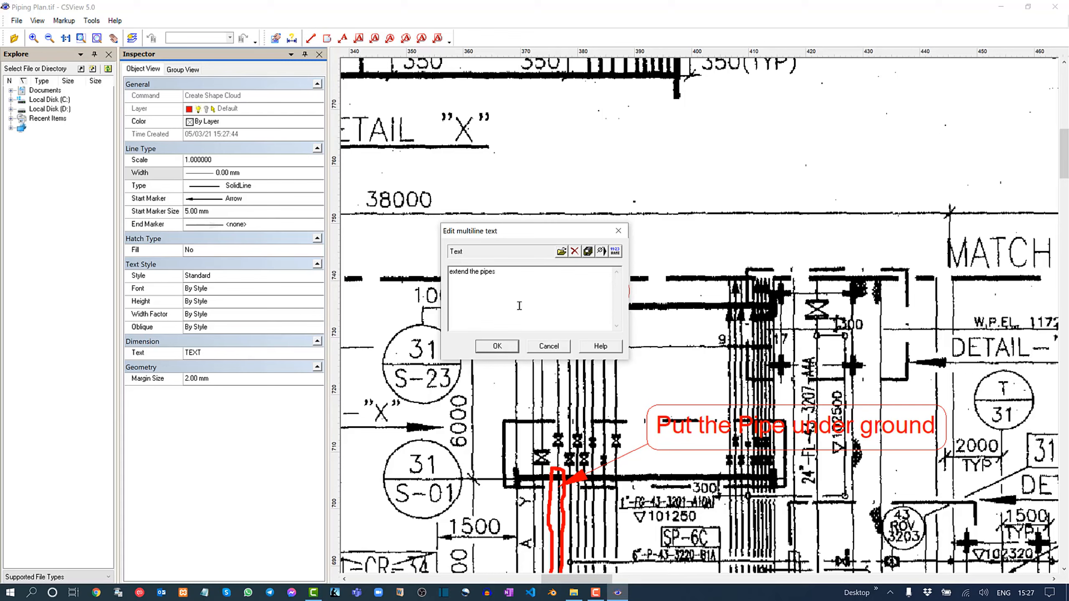
click(493, 346)
scroll(549, 318, down, 4)
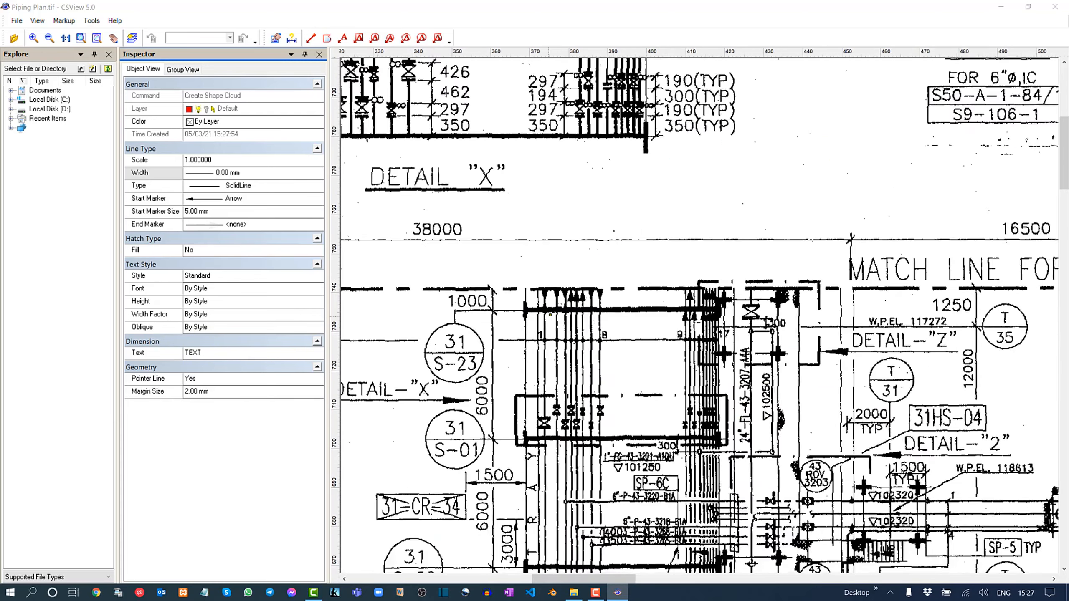
middle_drag(715, 294, 626, 321)
click(625, 315)
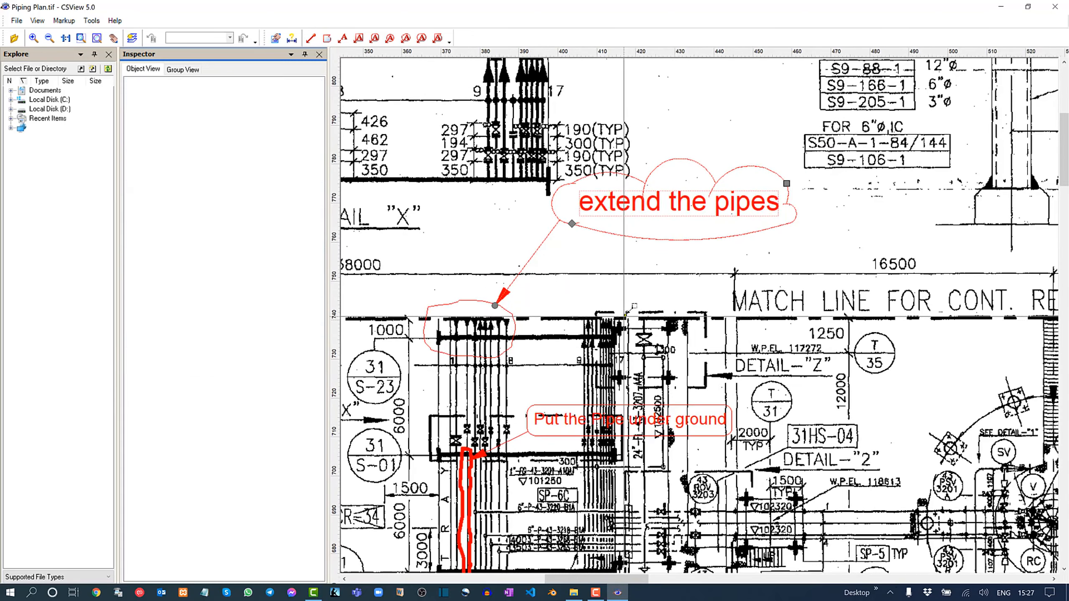
scroll(622, 314, down, 3)
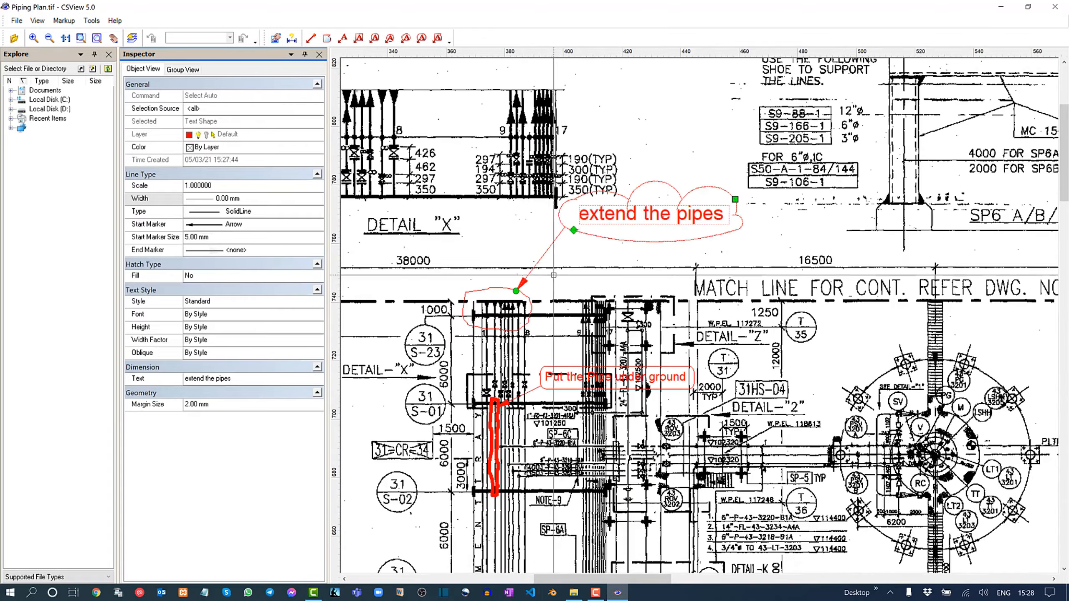
middle_drag(555, 275, 616, 245)
key(Escape)
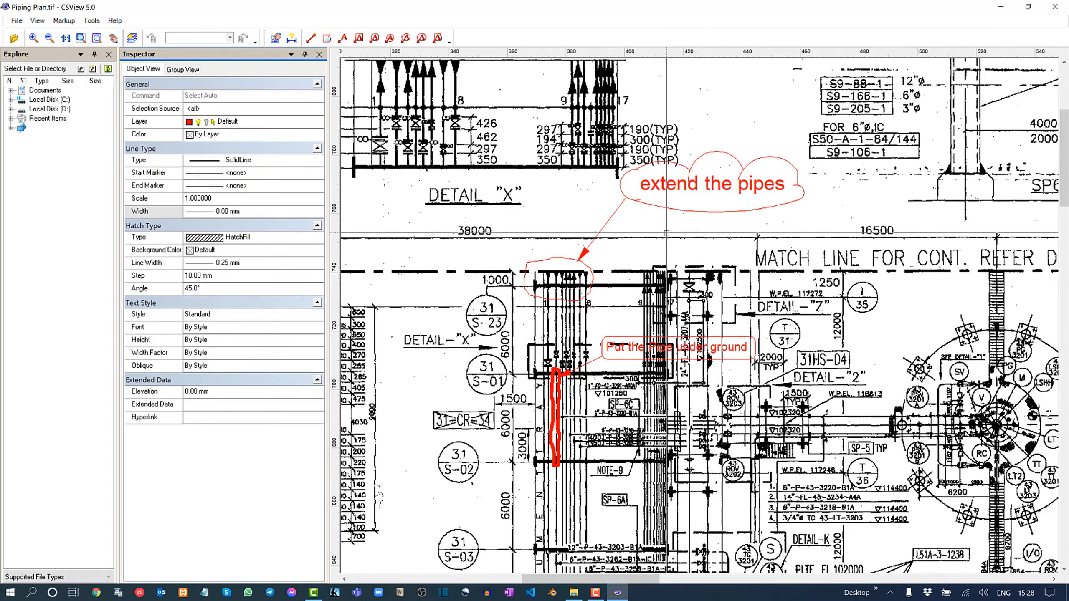
Draw a closed freehand markup outline about 100 mm across around the circular vessel 43-V-002B
scroll(610, 236, down, 2)
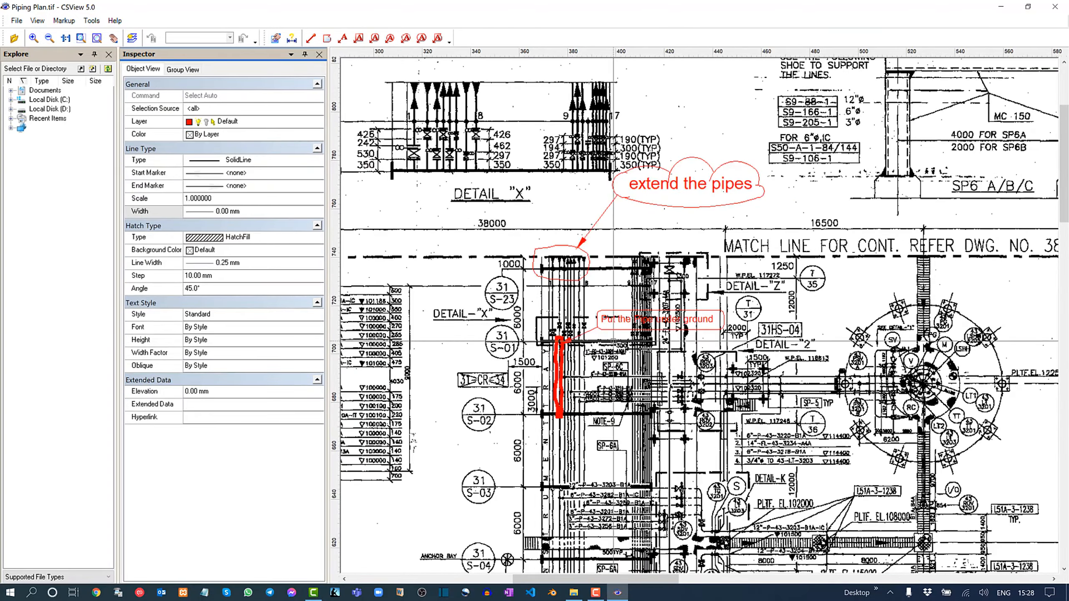
middle_drag(611, 341, 600, 200)
middle_drag(623, 382, 582, 185)
mouse_move(694, 333)
middle_down()
mouse_move(600, 327)
mouse_move(540, 306)
middle_up()
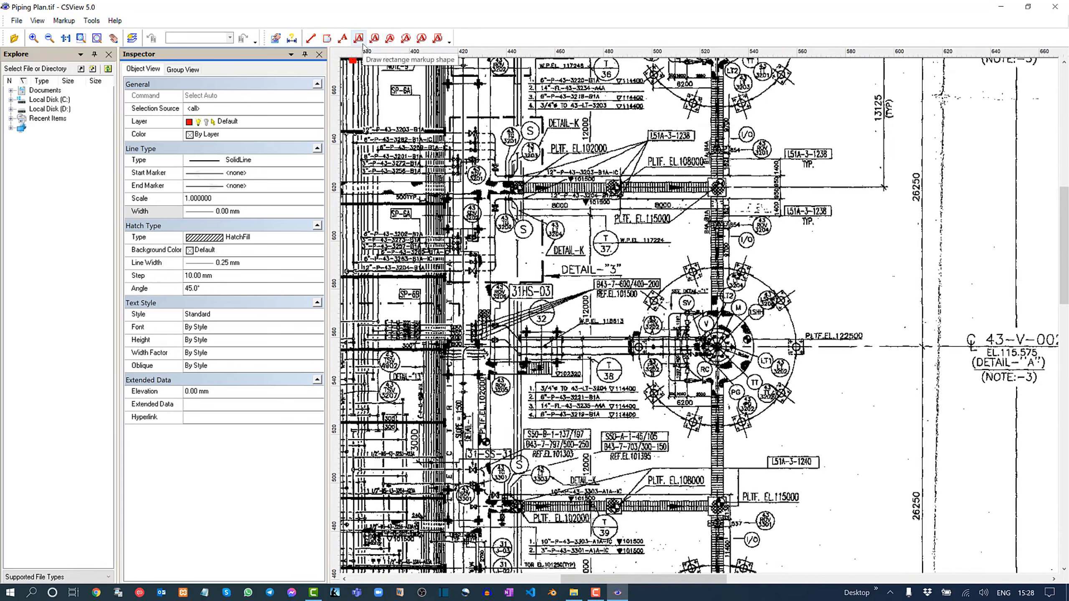
click(327, 42)
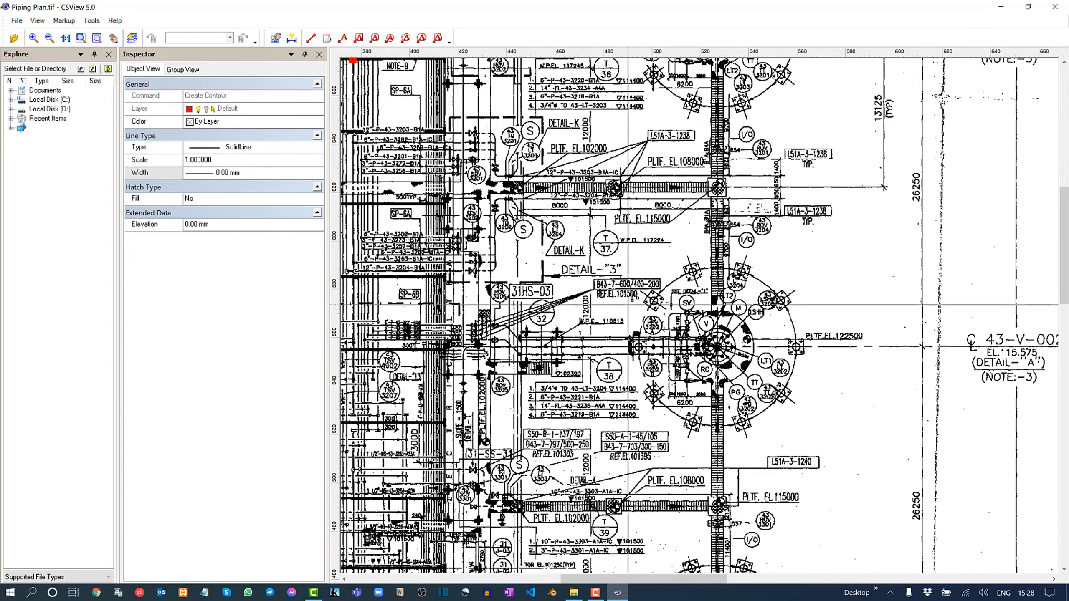
mouse_move(626, 304)
mouse_down()
mouse_move(677, 233)
mouse_move(828, 279)
mouse_move(824, 433)
mouse_move(632, 434)
mouse_move(603, 325)
mouse_up()
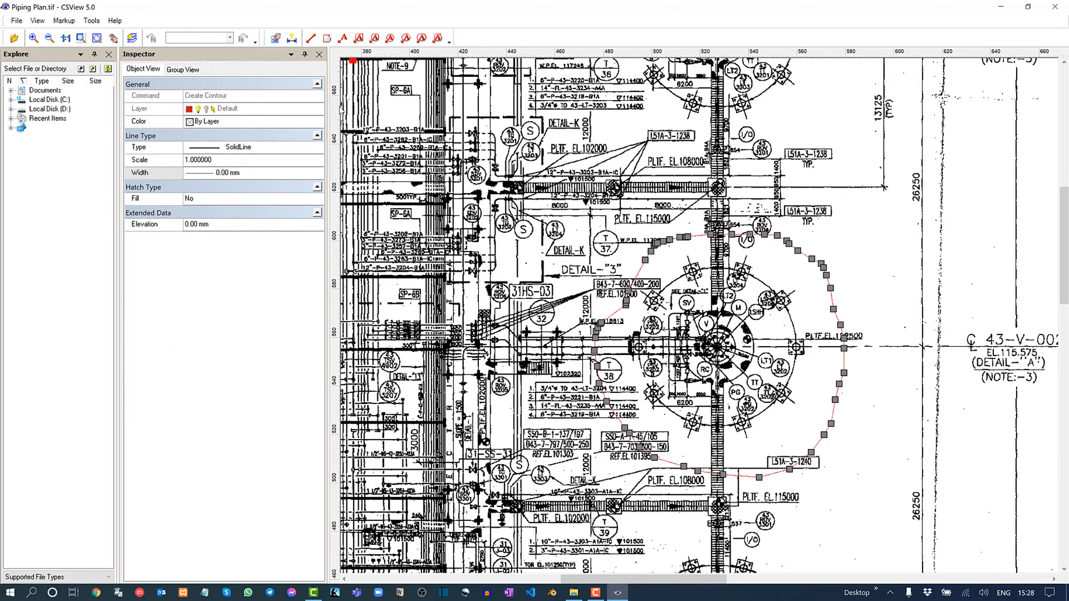
Try to set the line width of the outline around vessel 43-V-002B to 1.00 mm and end the contour command
click(260, 172)
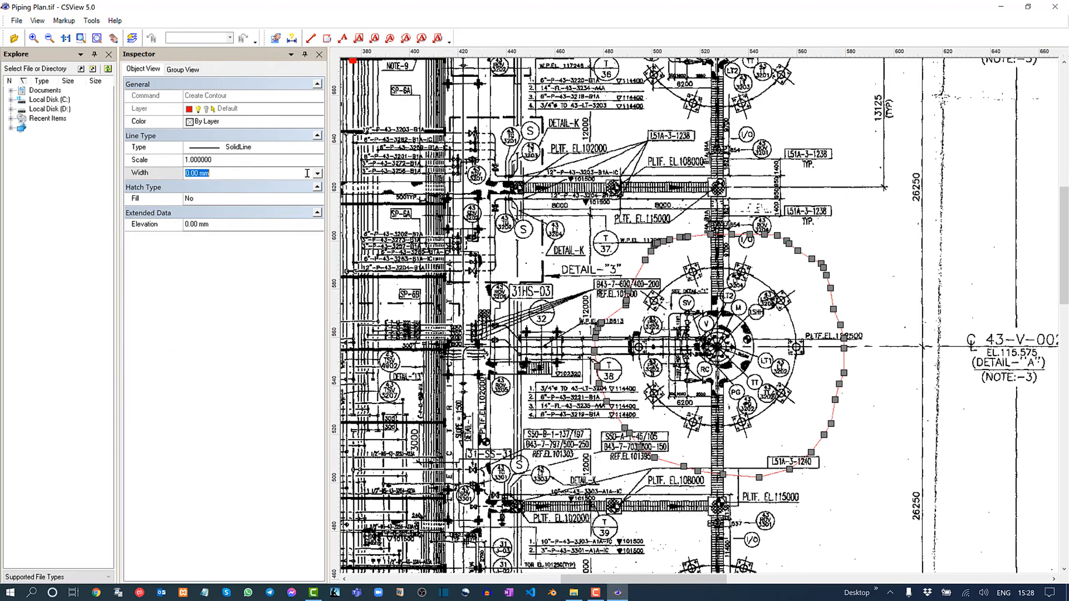
click(317, 173)
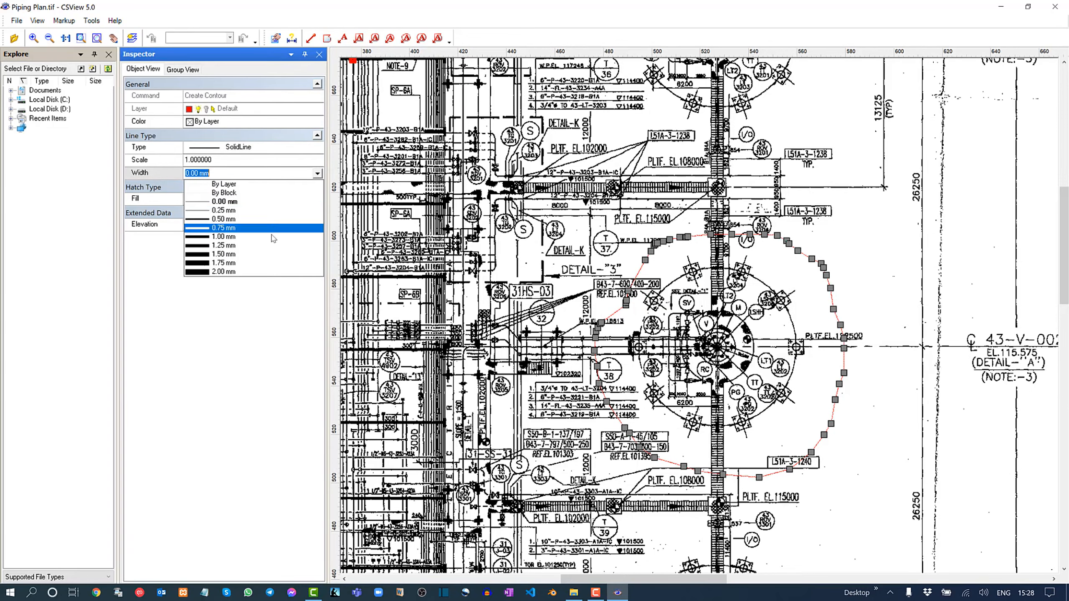
click(275, 237)
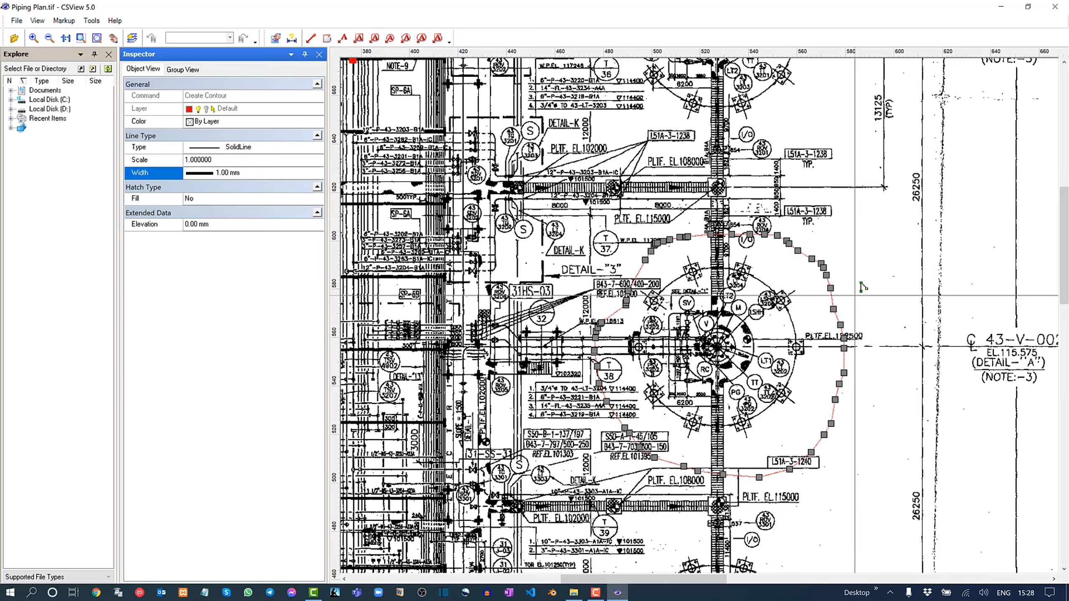
right_click(806, 273)
Add a cloud callout reading "Check the system", with its arrow pointing at the outlined vessel 43-V-002B, and deselect it
middle_drag(806, 273, 699, 295)
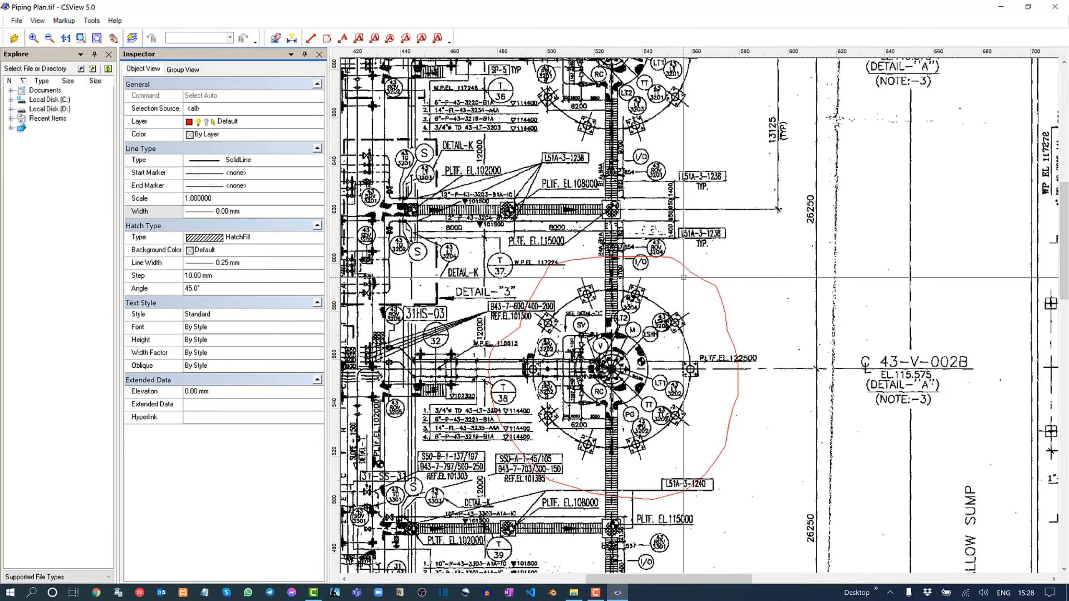
click(405, 38)
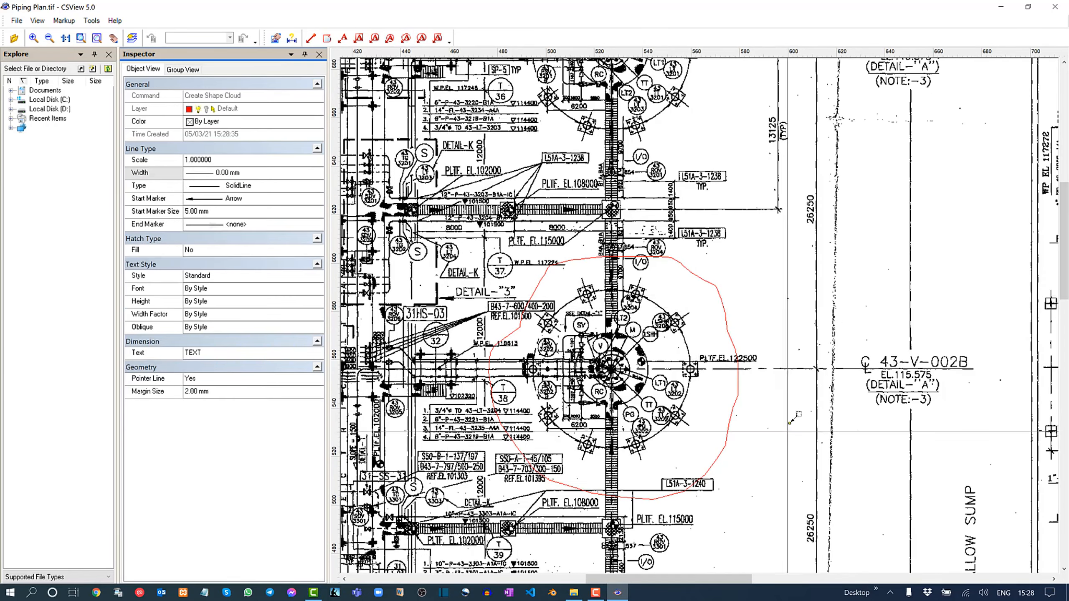
click(868, 260)
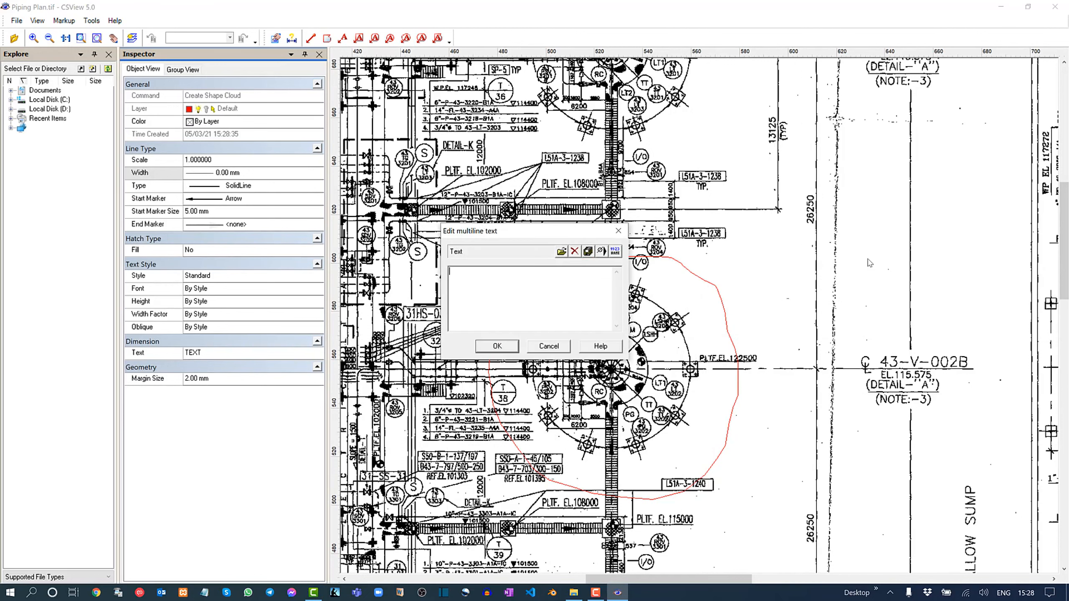
text(Check the system)
click(500, 347)
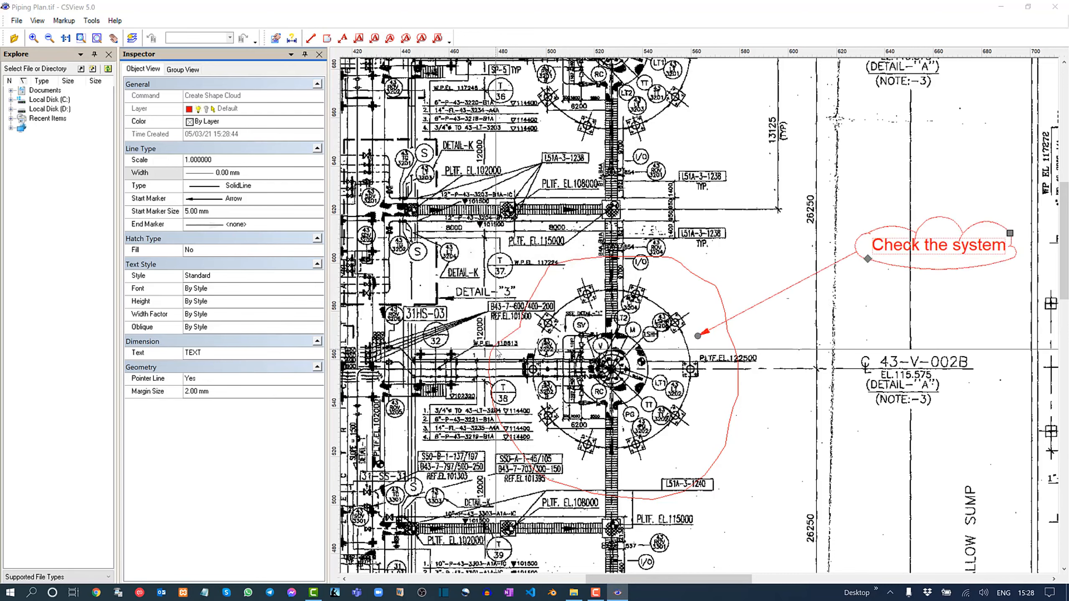
scroll(795, 290, down, 3)
scroll(794, 290, down, 3)
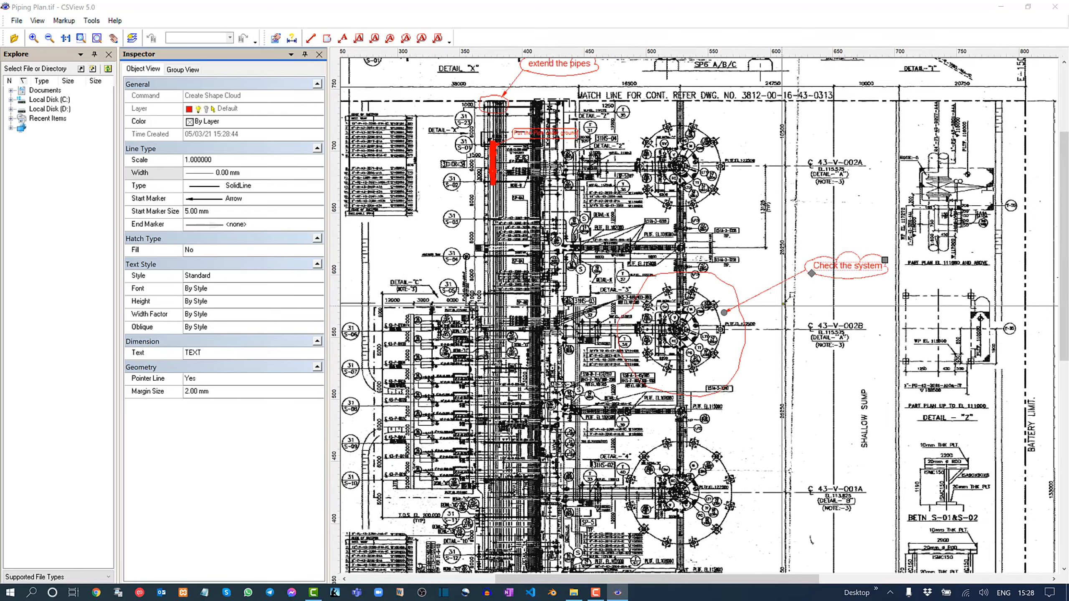
scroll(741, 301, left, 1)
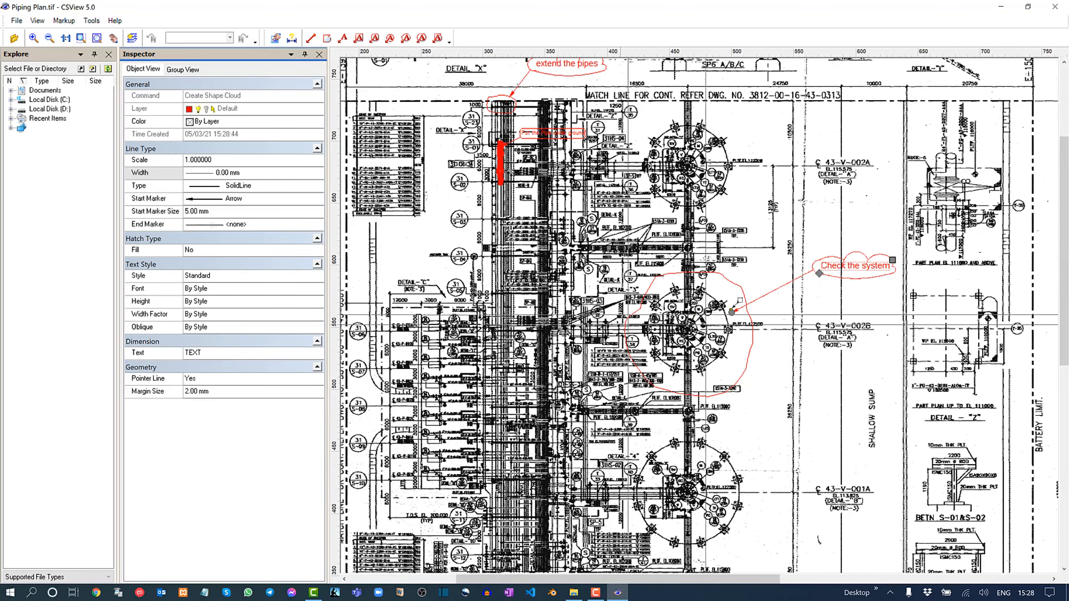
middle_drag(628, 324, 731, 311)
key(Escape)
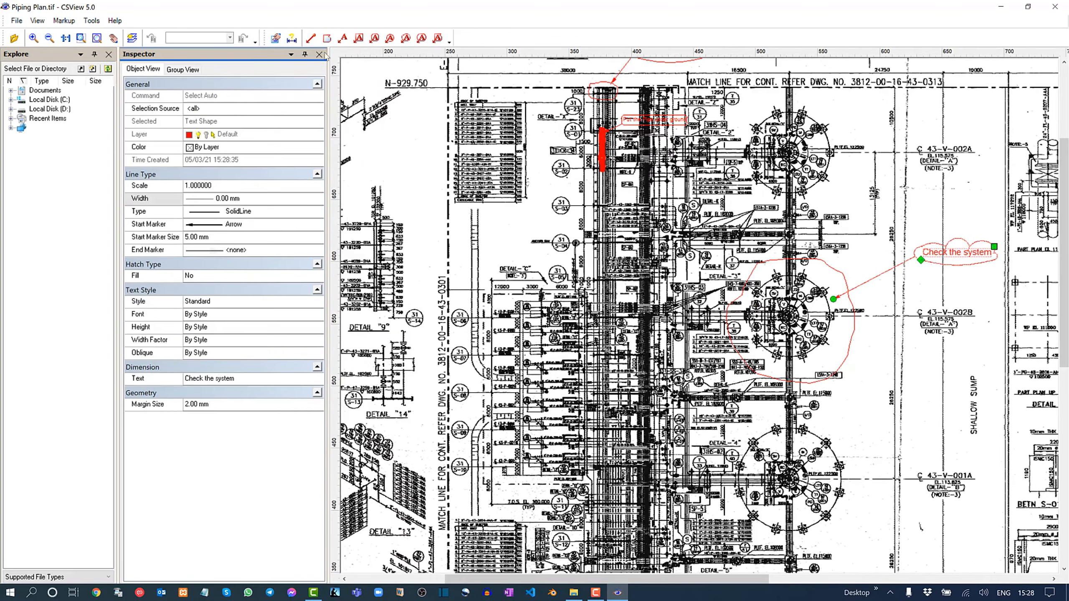
Hide the Inspector and review the outlines and callouts across the piping plan
click(319, 54)
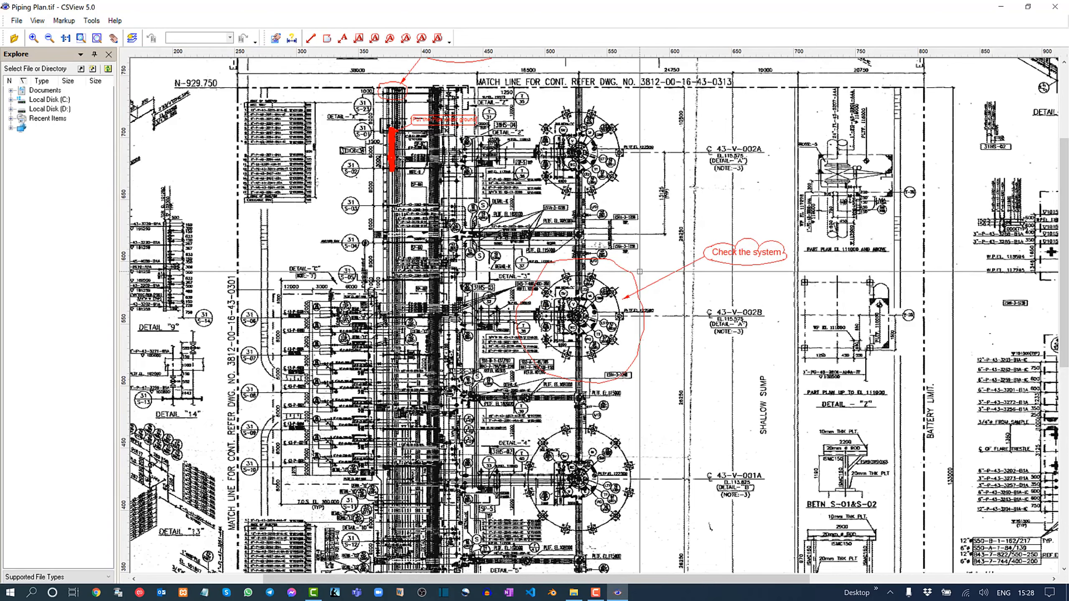
middle_drag(552, 274, 656, 301)
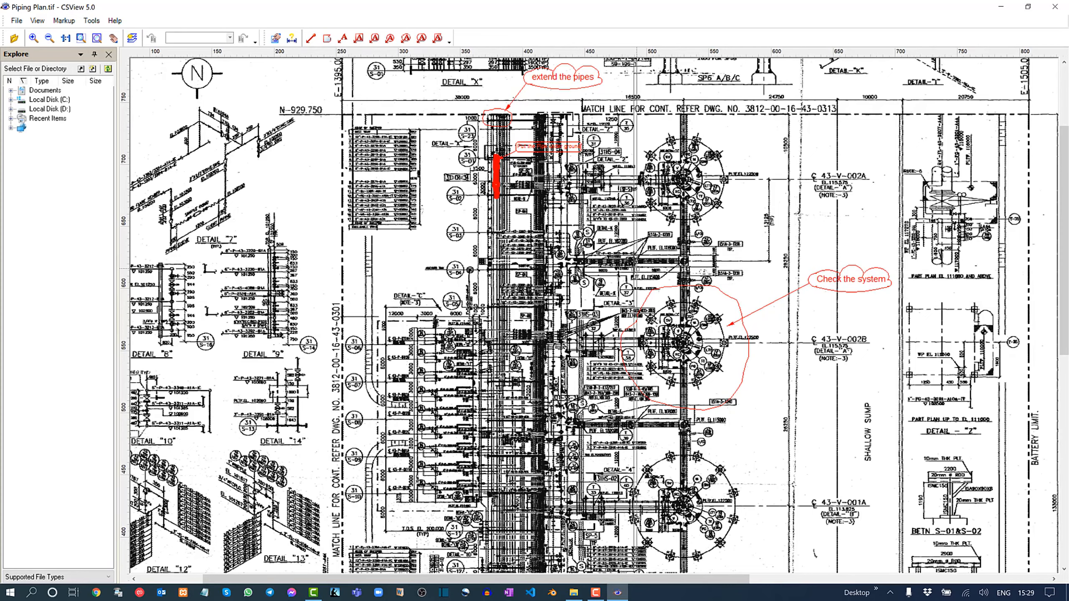
middle_drag(636, 268, 573, 261)
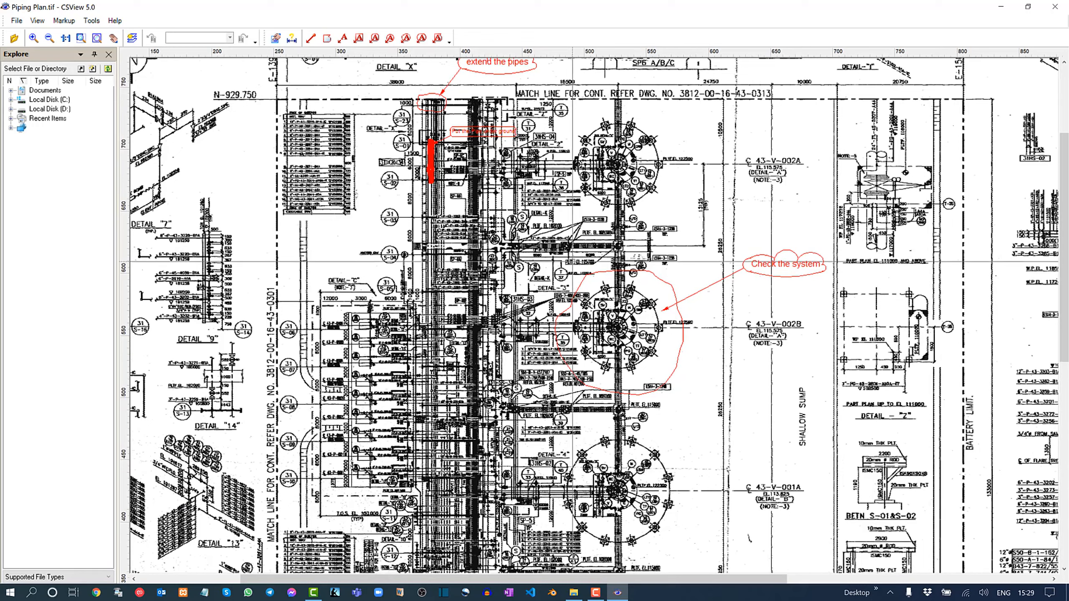
Close the program and save the markup changes to Piping Plan.csrl
click(1055, 6)
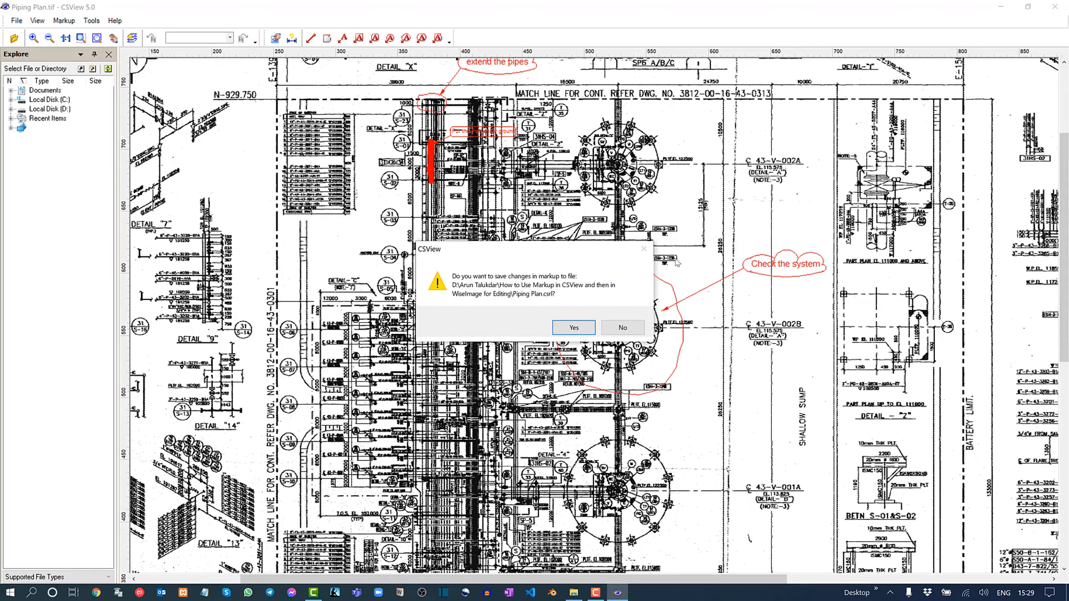
drag(564, 256, 564, 216)
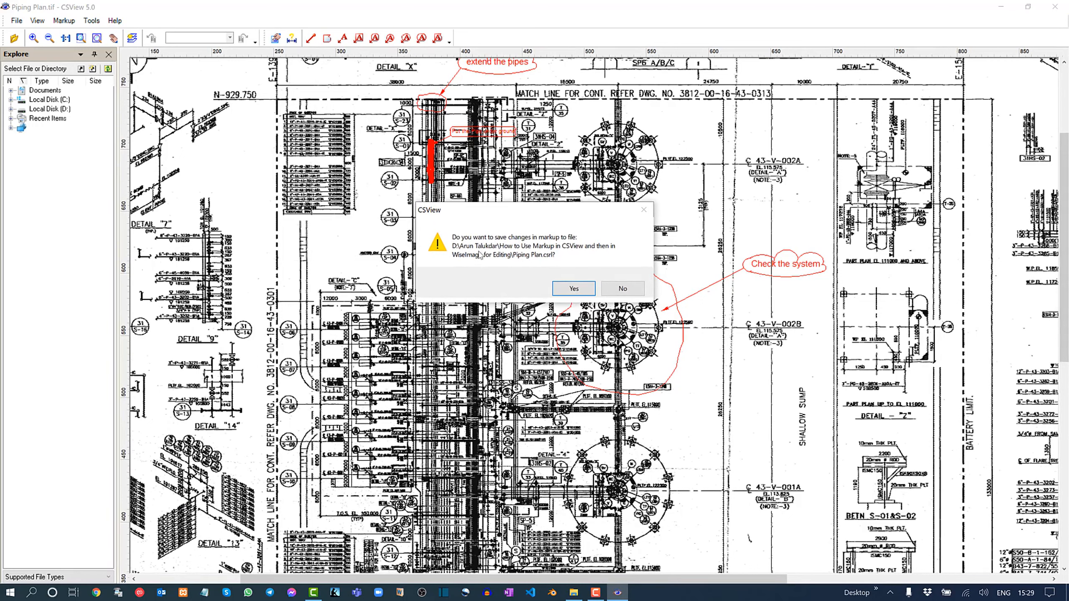
click(574, 289)
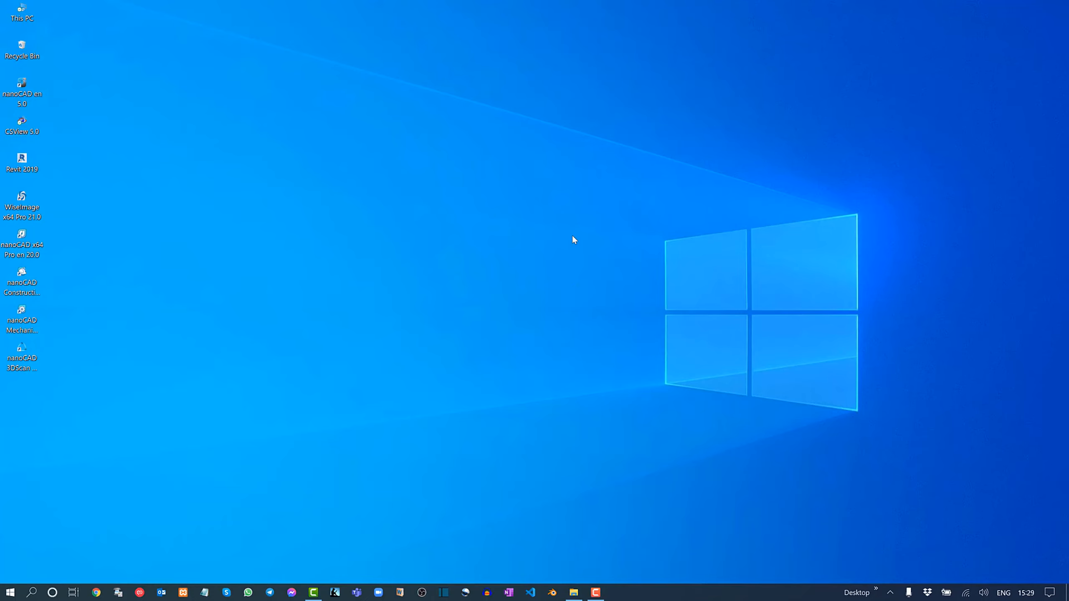
Refresh the desktop and check the project folder for the drawing Piping Plan.tif and its markup file Piping Plan.csrl
right_click(573, 238)
click(484, 271)
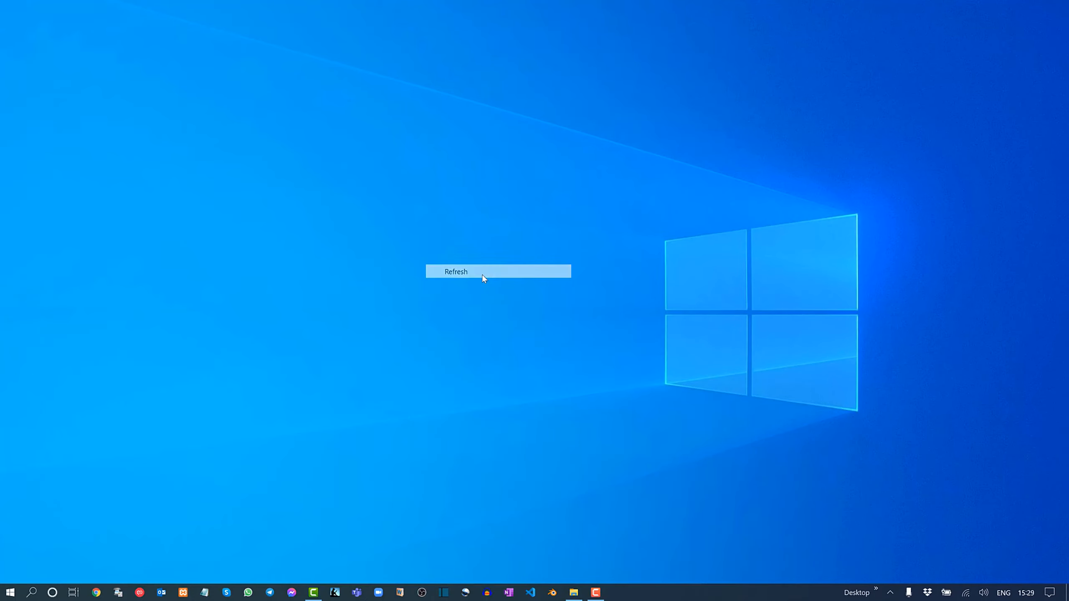
click(576, 587)
drag(596, 199, 637, 157)
click(607, 344)
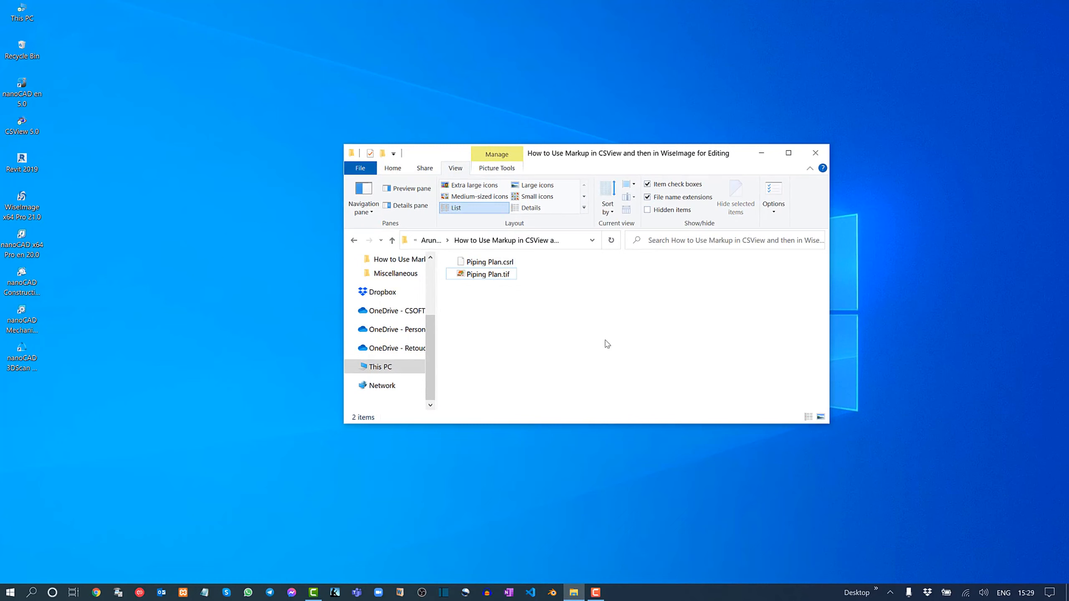
click(494, 276)
click(611, 300)
click(513, 263)
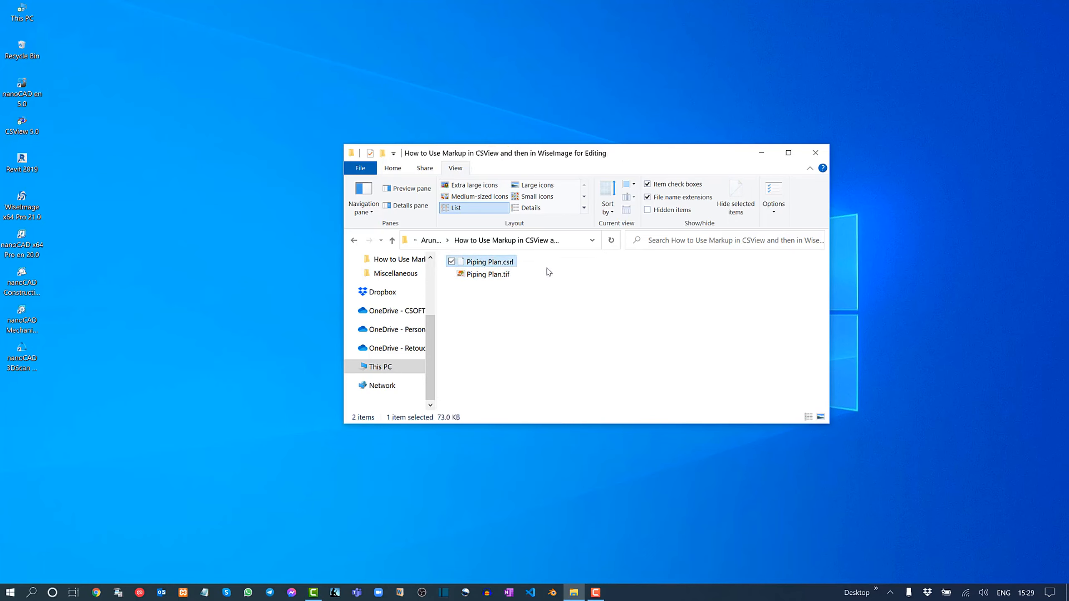
click(587, 279)
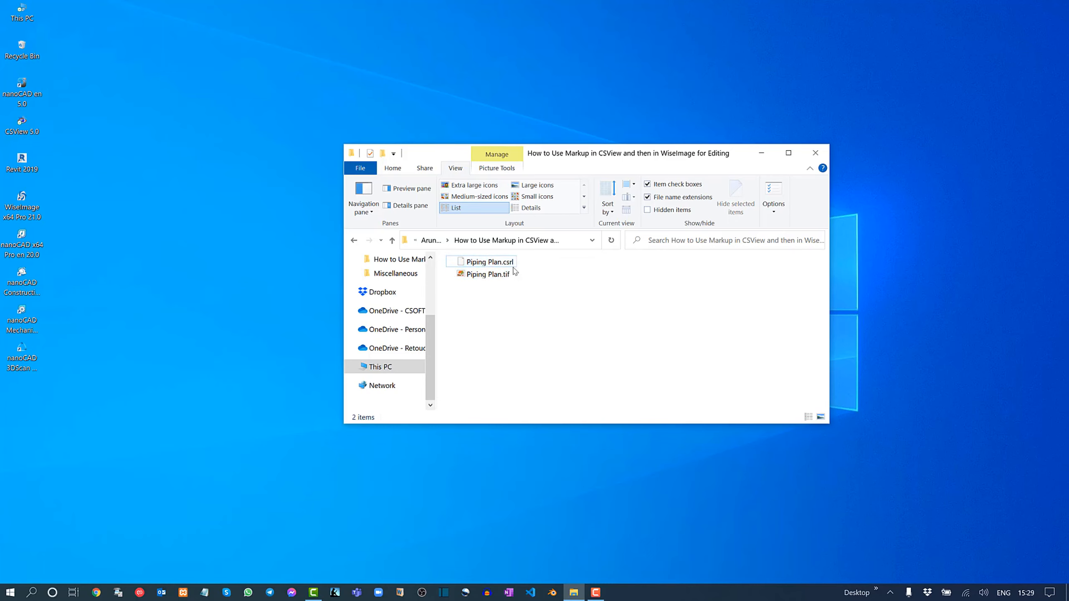
View Piping Plan.tif in Windows Photo Viewer, close the viewer and start CSView 5.0
double_click(492, 276)
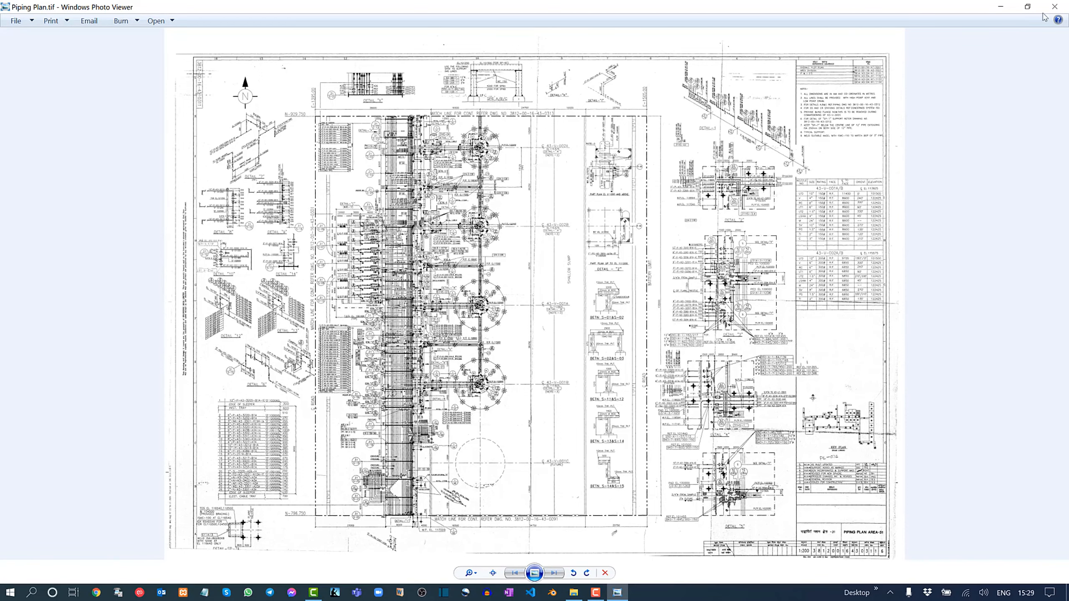
click(1055, 6)
click(567, 307)
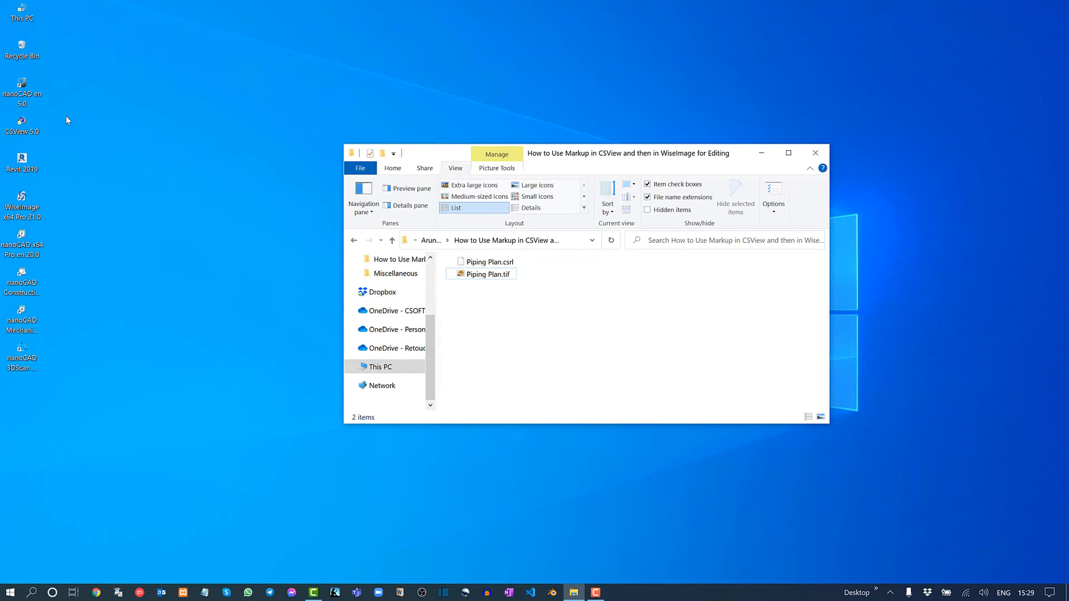
double_click(22, 122)
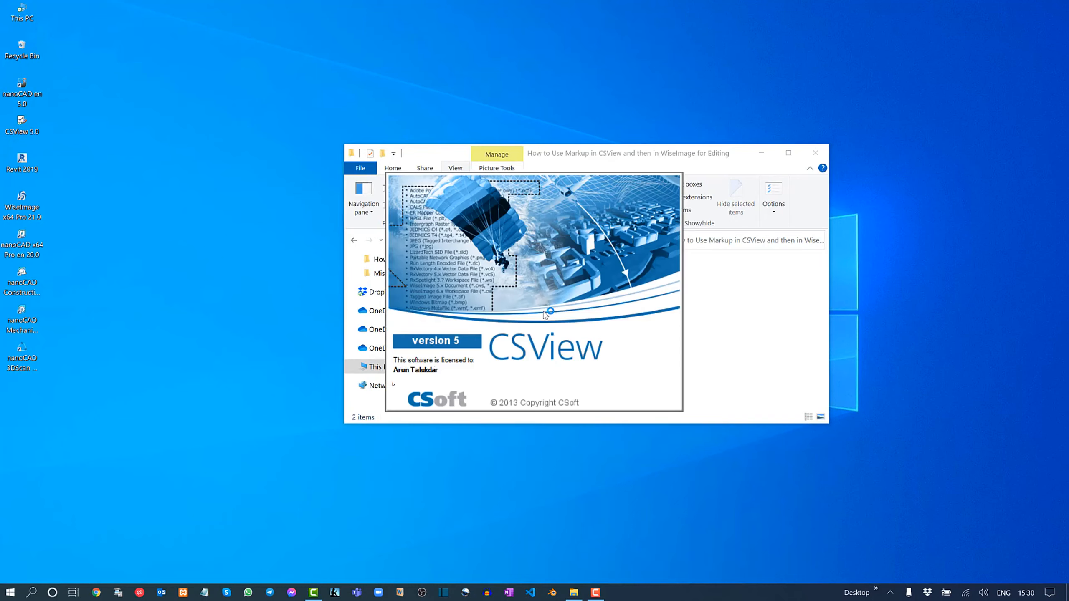
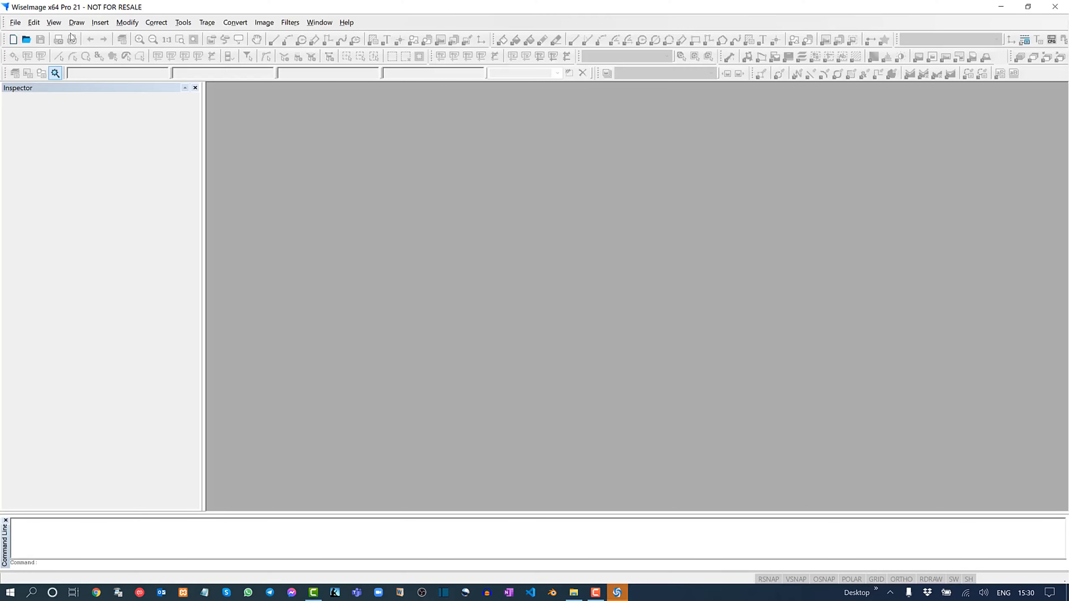
In WiseImage, open Piping Plan.tif from the project folder that also holds the markup file
click(16, 22)
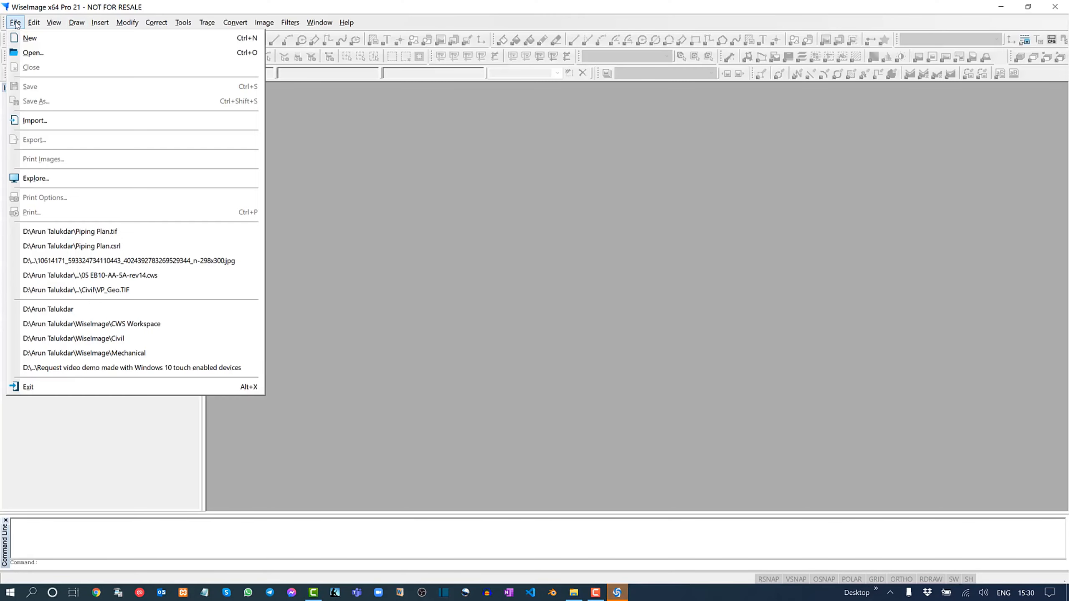
click(30, 53)
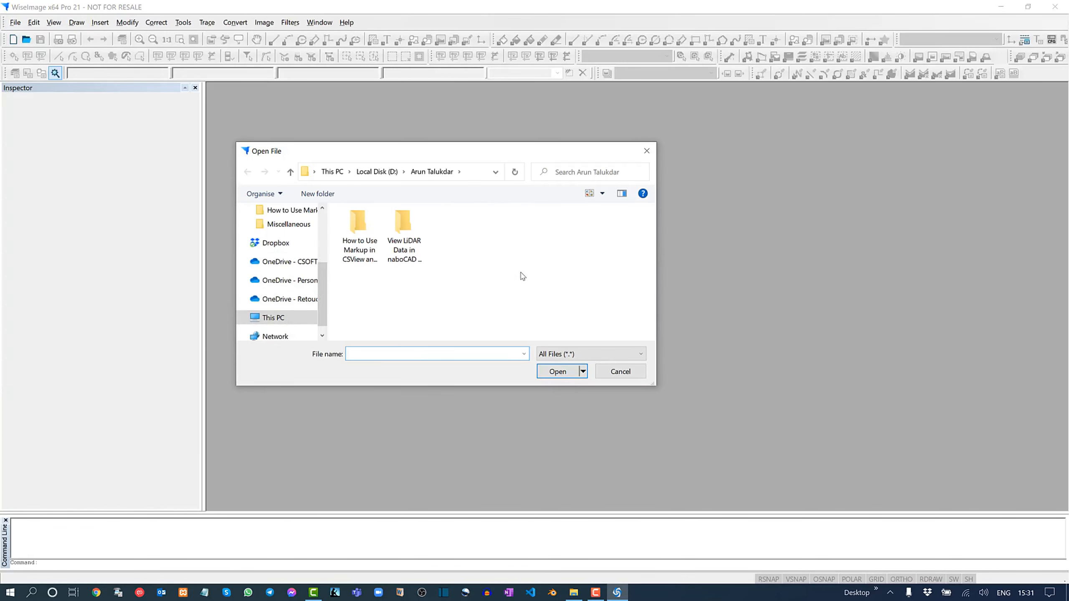
double_click(359, 242)
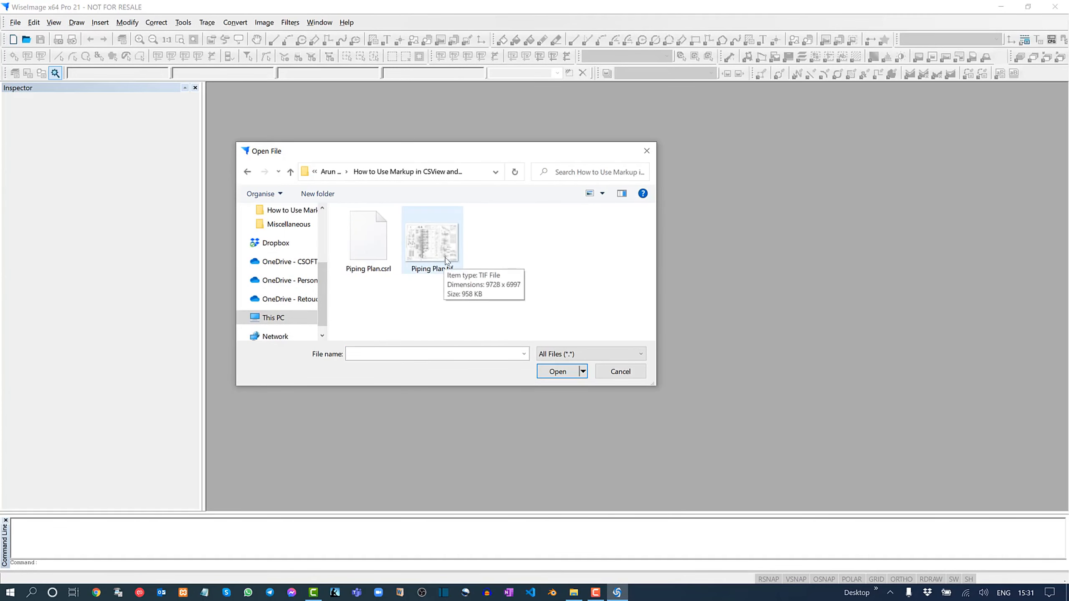
click(435, 247)
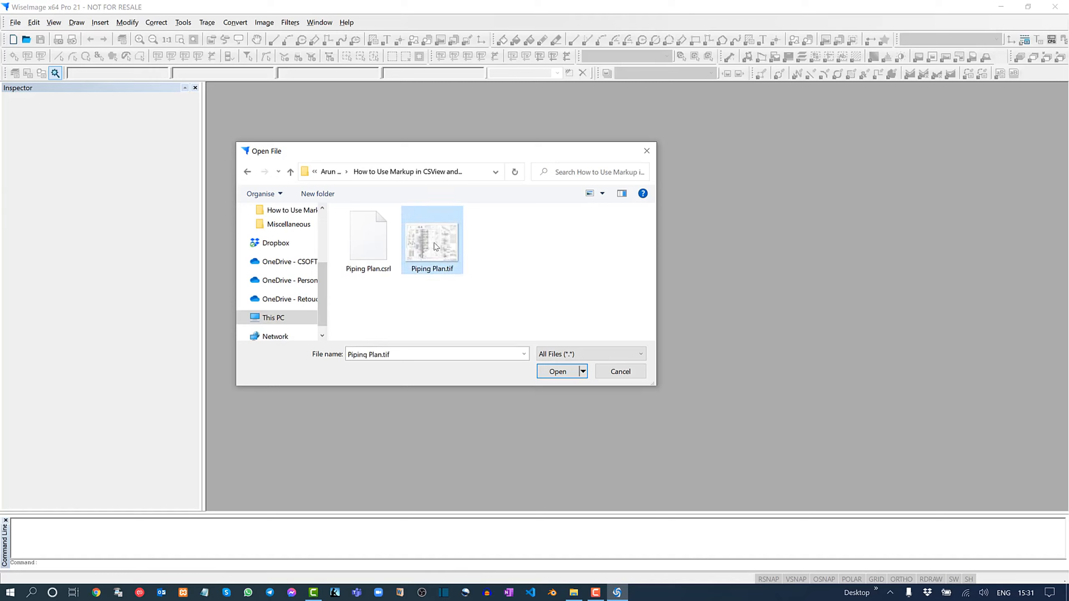
click(558, 372)
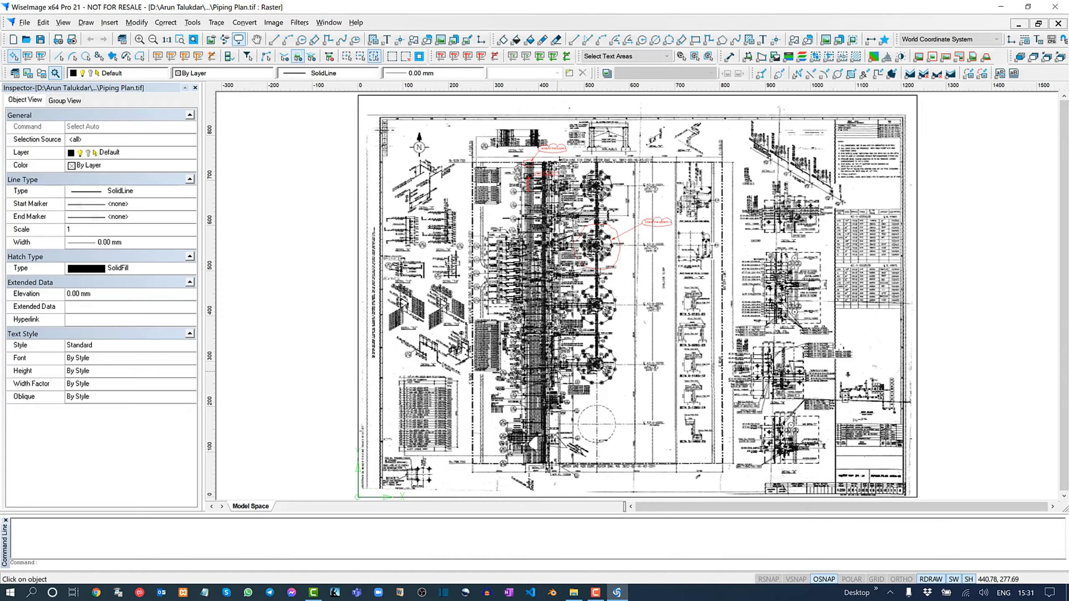
Examine the red markup on the drawing, especially the "extend the pipes" callout and the pipe ends it points at
middle_drag(559, 372, 538, 444)
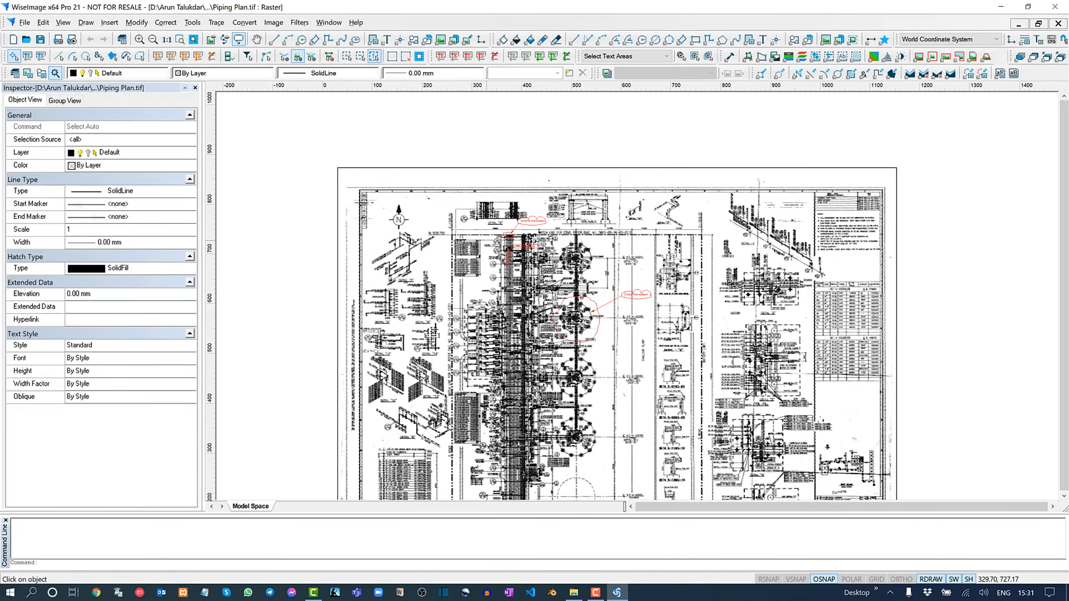
scroll(486, 241, up, 2)
scroll(534, 224, up, 3)
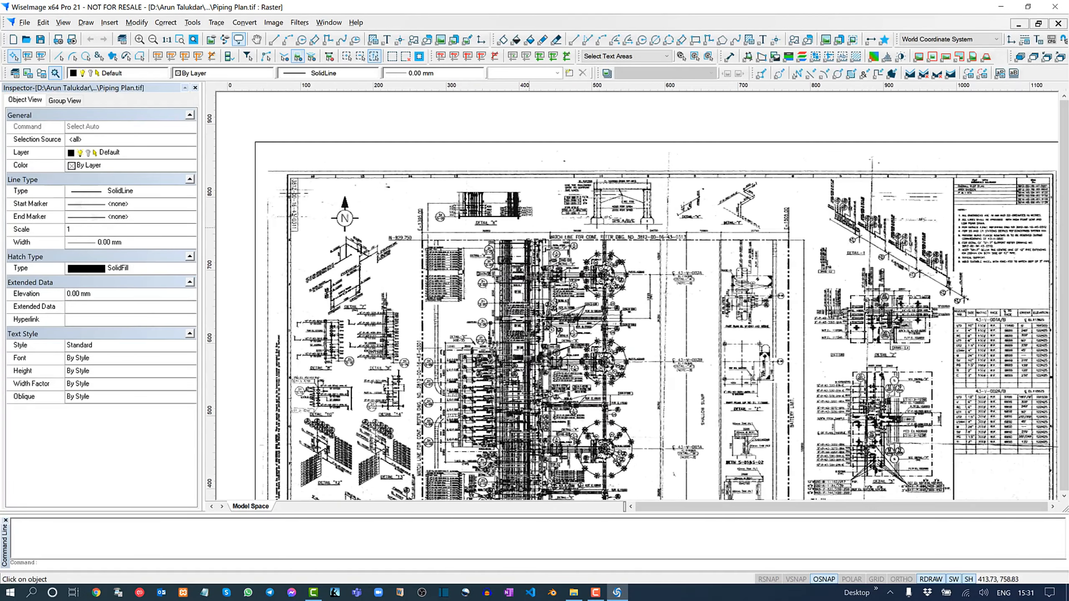
scroll(539, 238, up, 2)
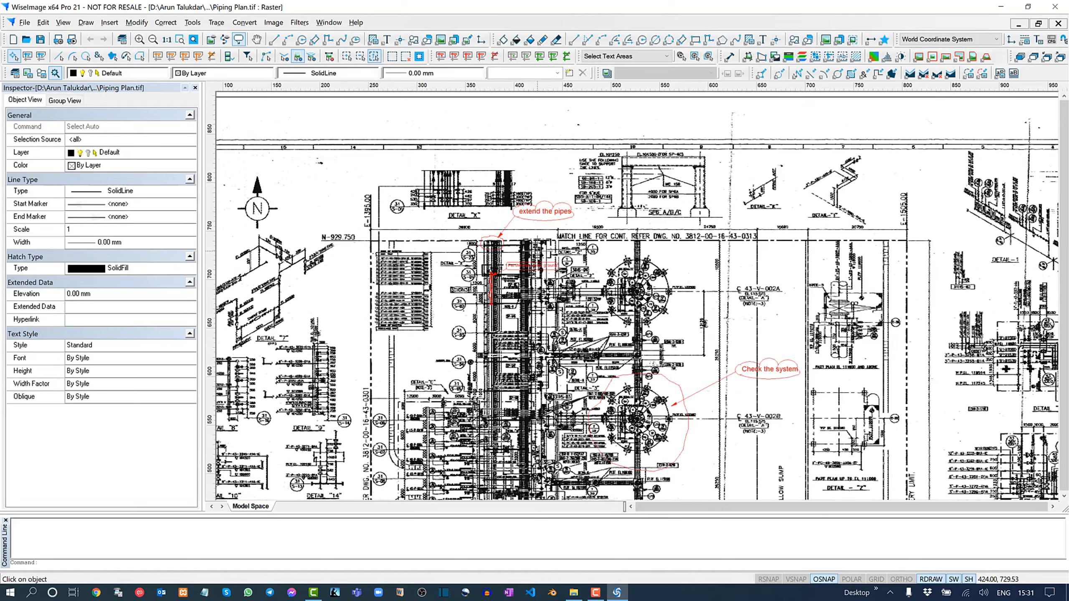
scroll(542, 245, up, 6)
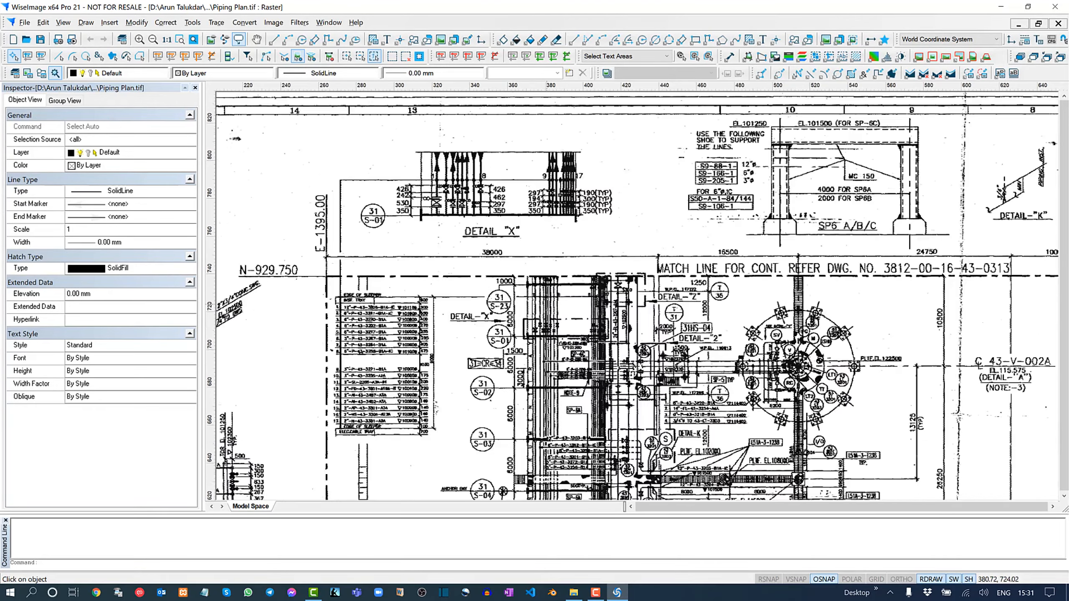
scroll(551, 252, up, 1)
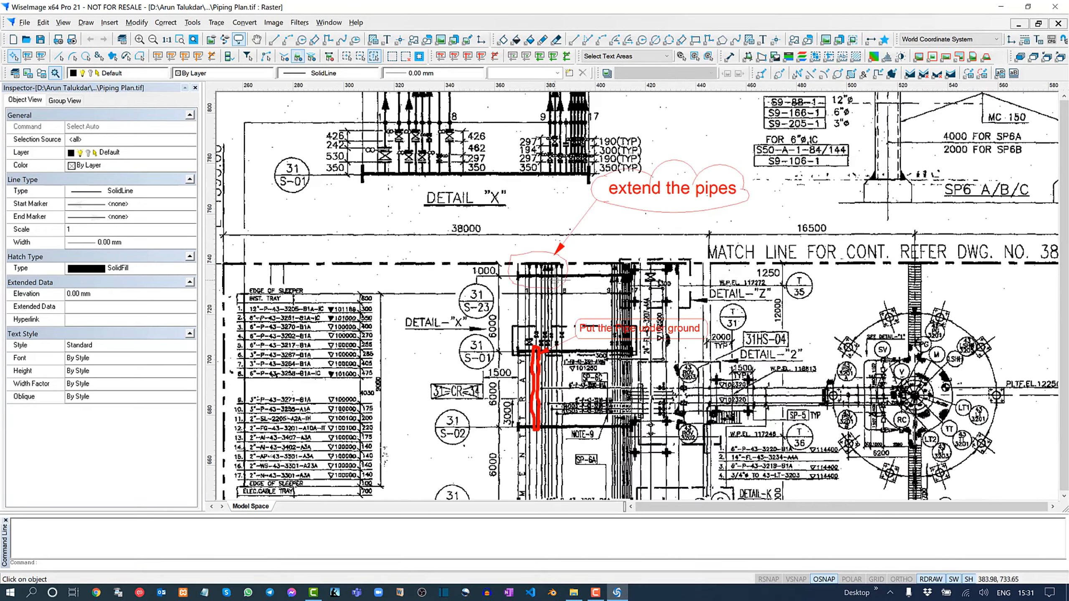
scroll(550, 296, up, 3)
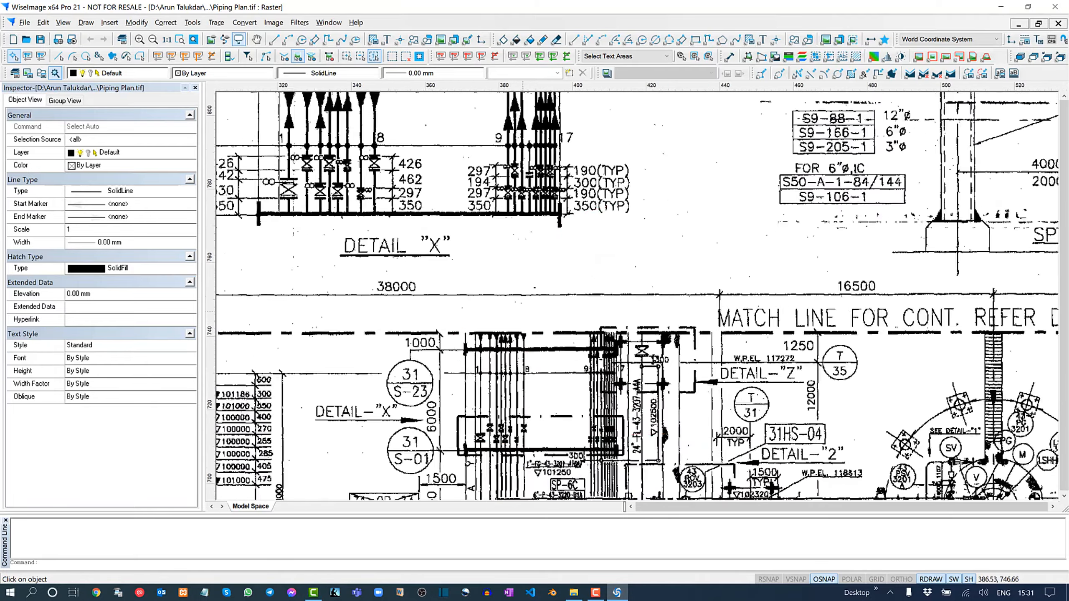
middle_drag(535, 310, 605, 294)
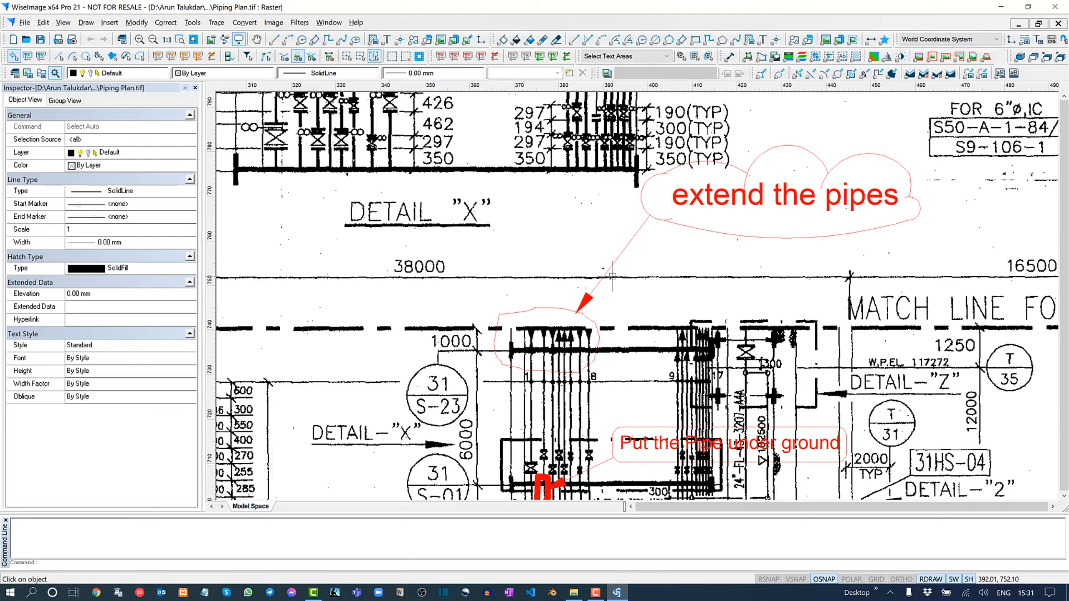
middle_drag(673, 257, 631, 273)
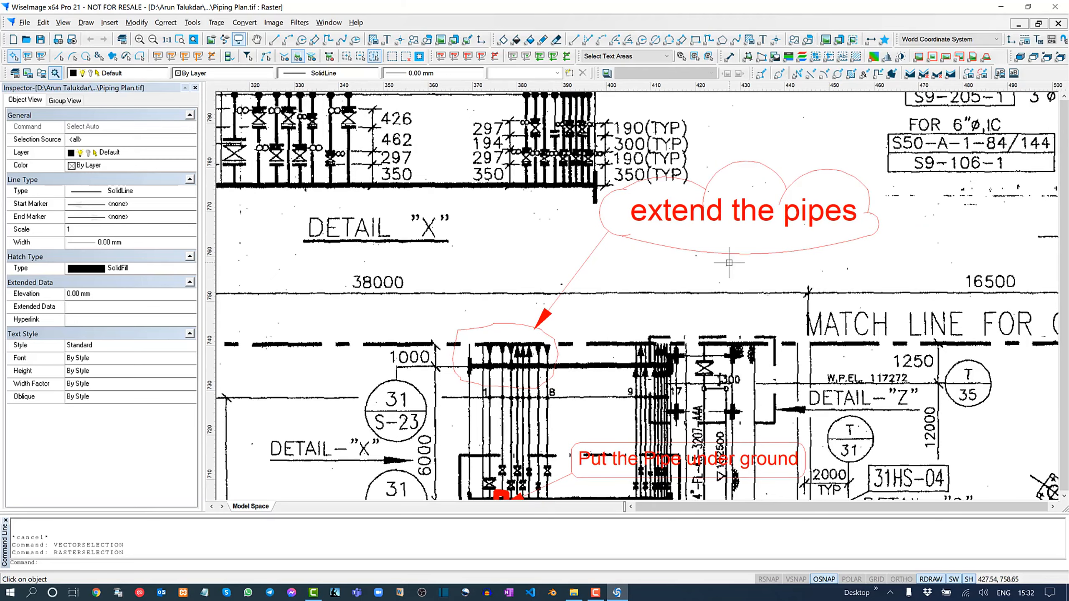
middle_drag(303, 171, 383, 142)
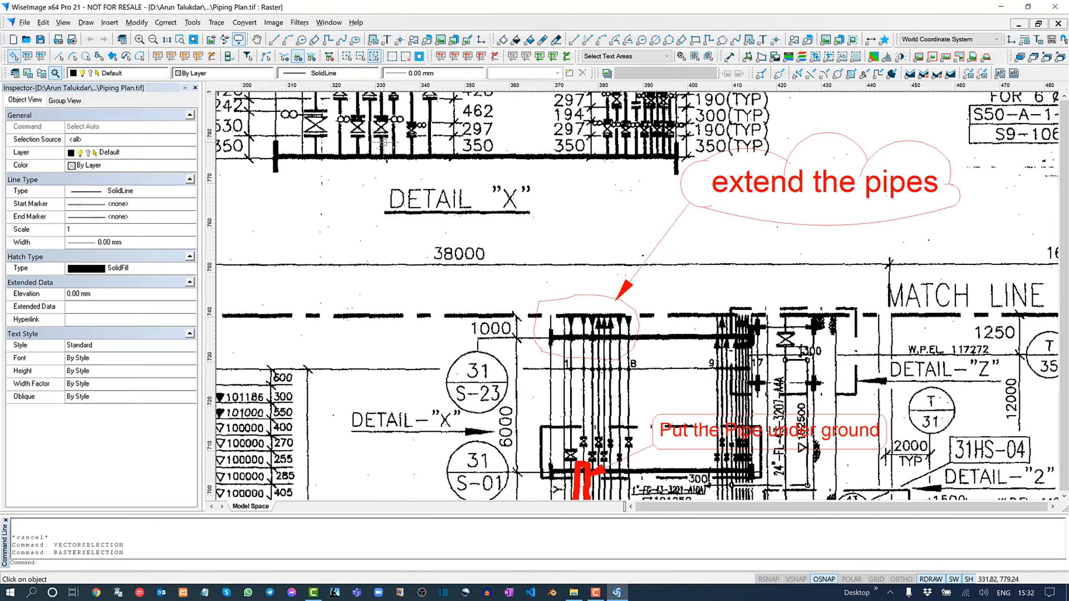
With ortho mode on, stretch the second arrowed pipe line in the outlined area straight up to the 38000 dimension line
scroll(585, 322, up, 5)
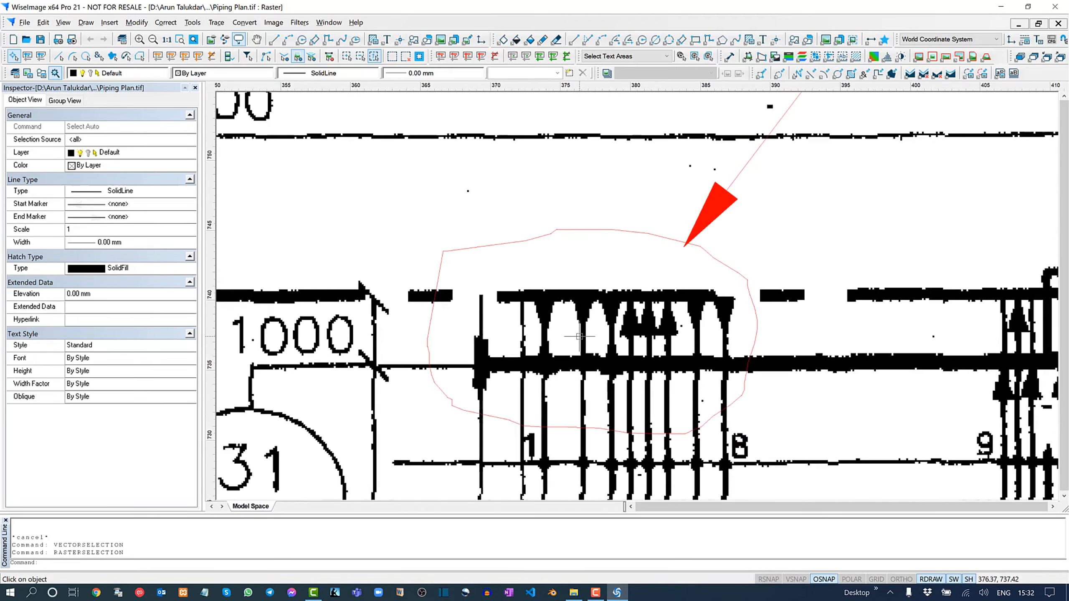
click(584, 337)
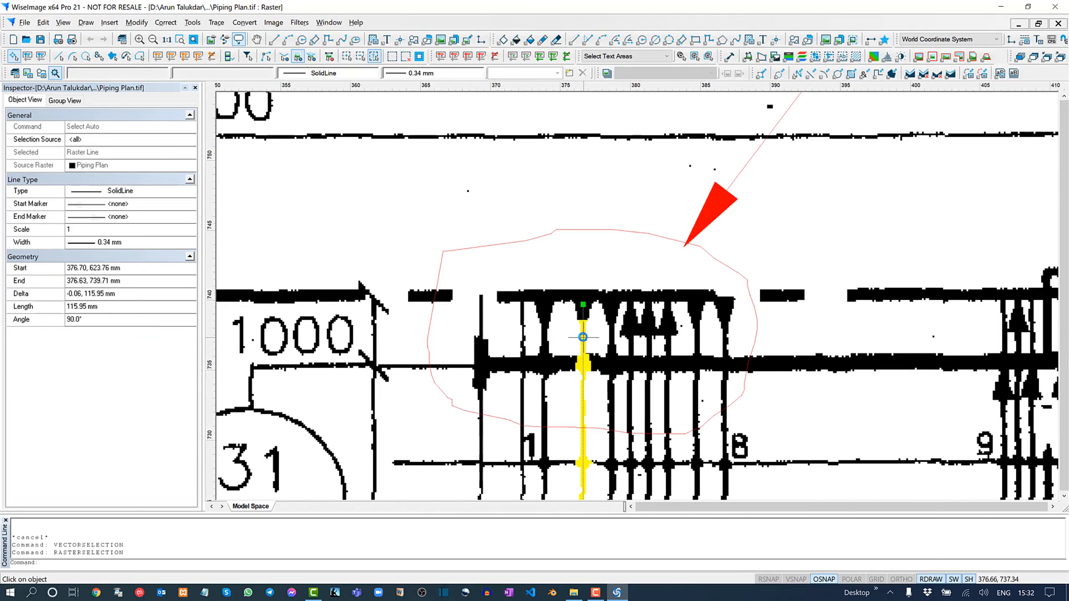
click(583, 304)
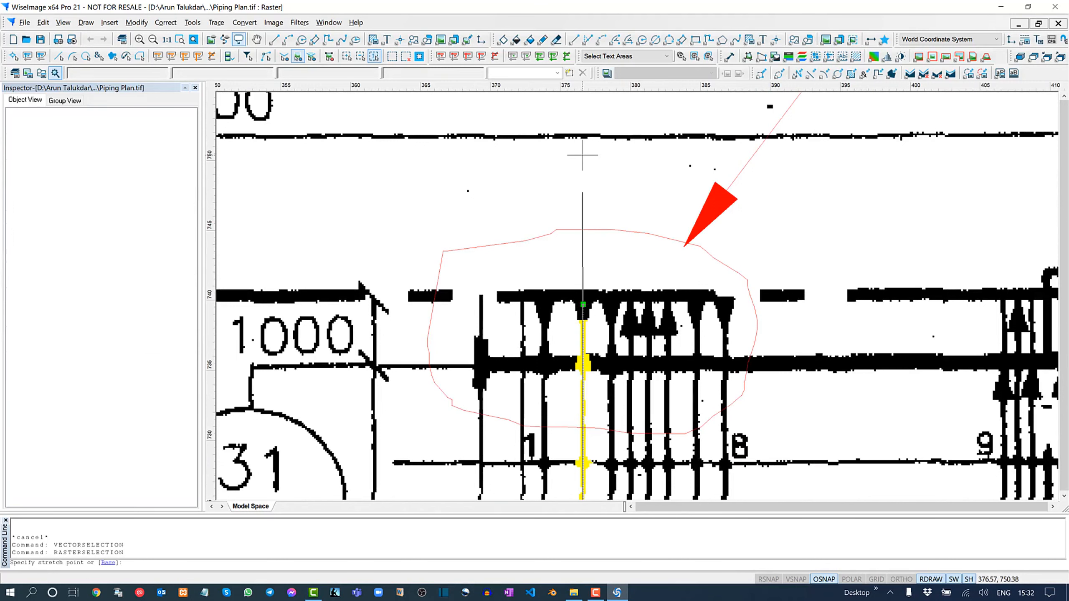
key(F8)
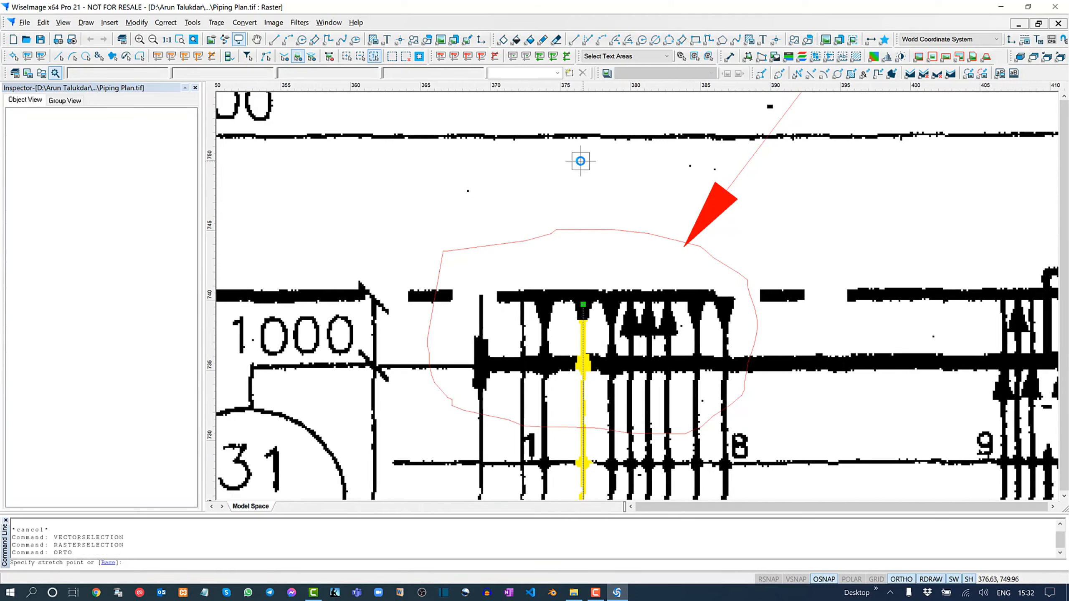
click(584, 135)
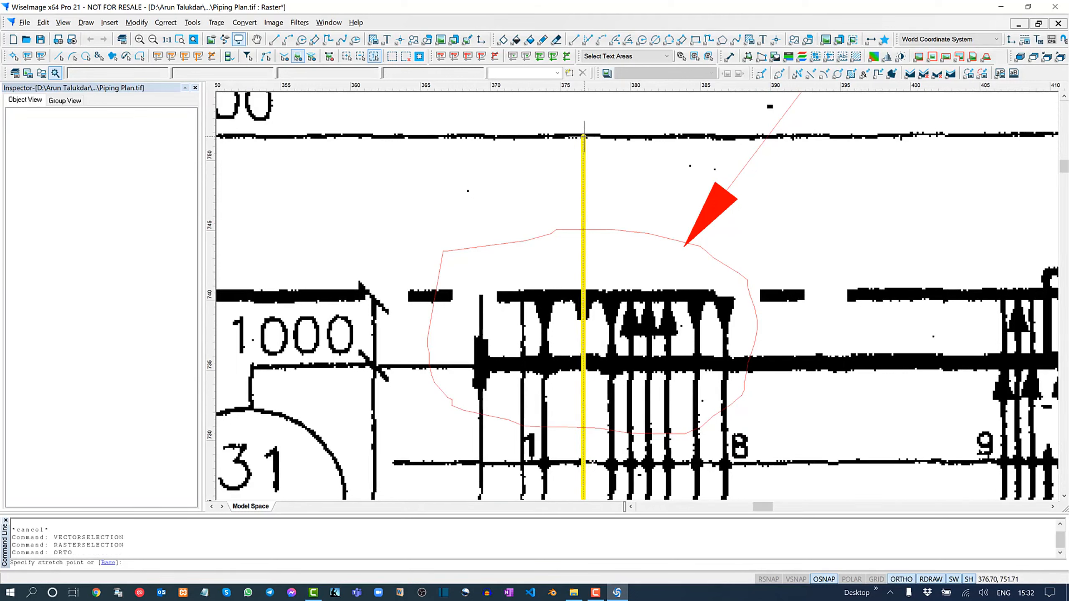
Stretch the first pipe line with an upward arrow in the outlined area straight up to the 38000 dimension line
click(611, 343)
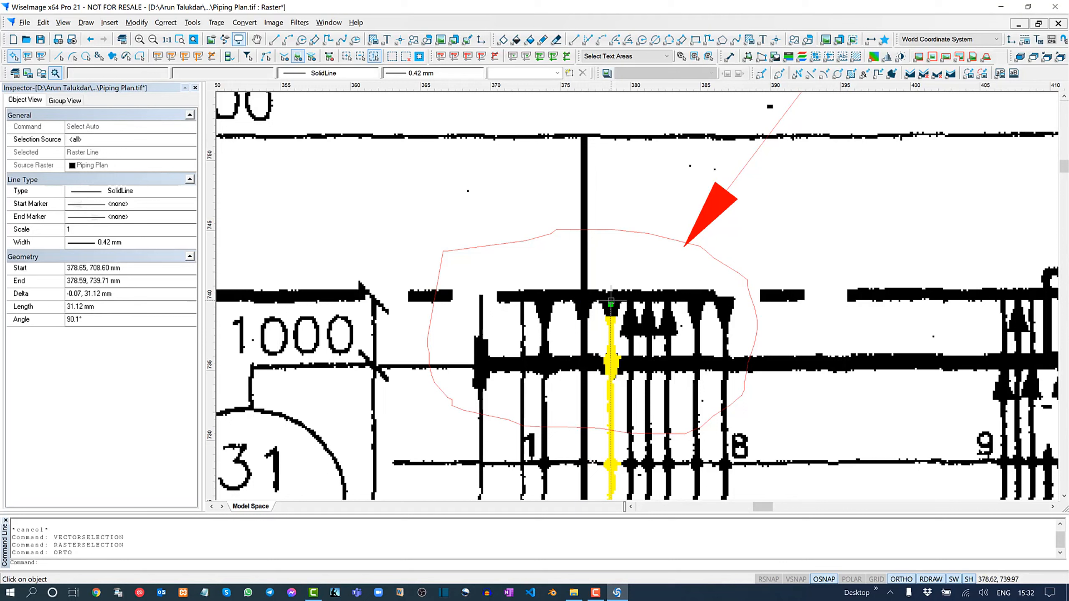
drag(616, 253, 634, 355)
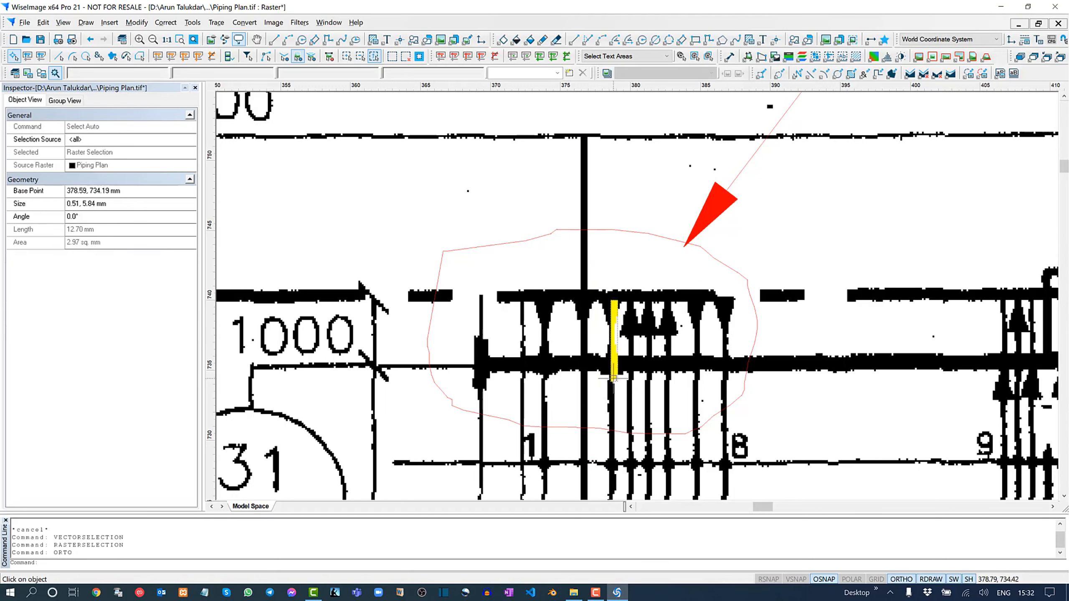
click(633, 349)
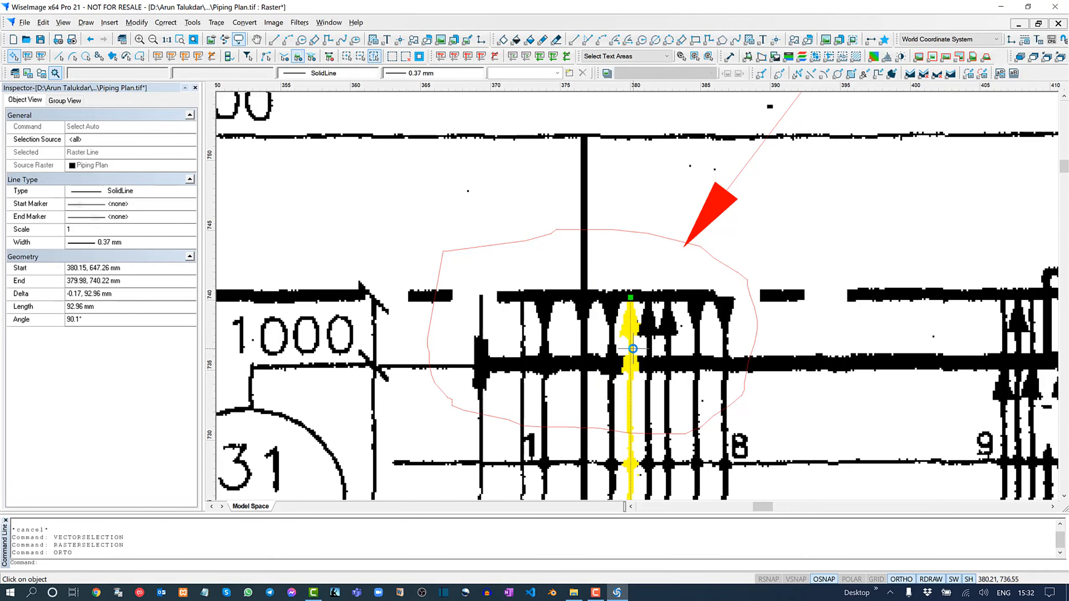
click(630, 297)
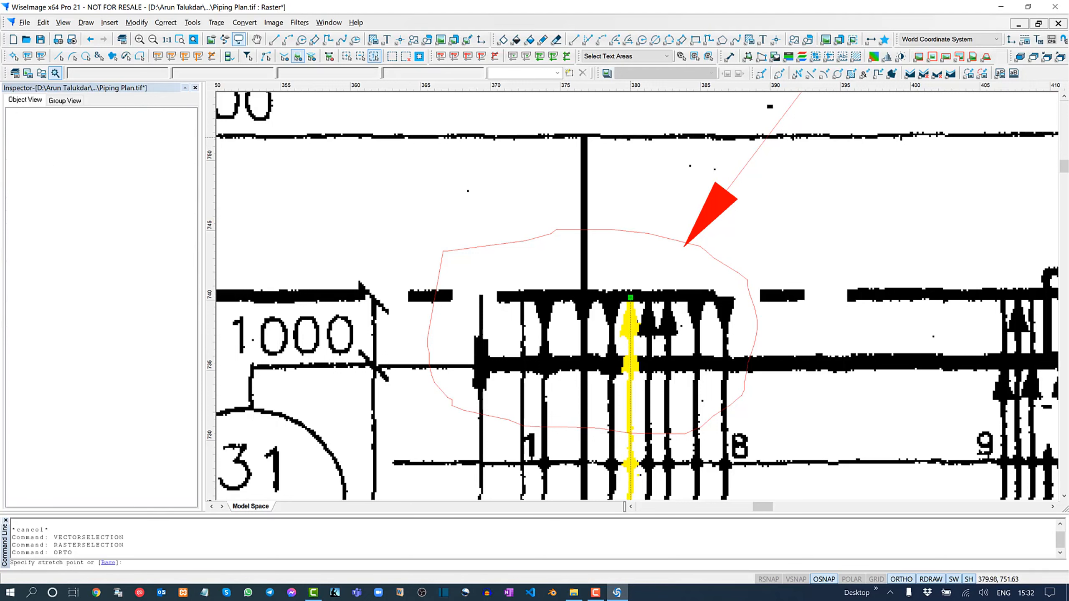
click(630, 137)
Stretch the pipe line between the two extended pipes up to the 38000 dimension line and clear the selection
click(610, 334)
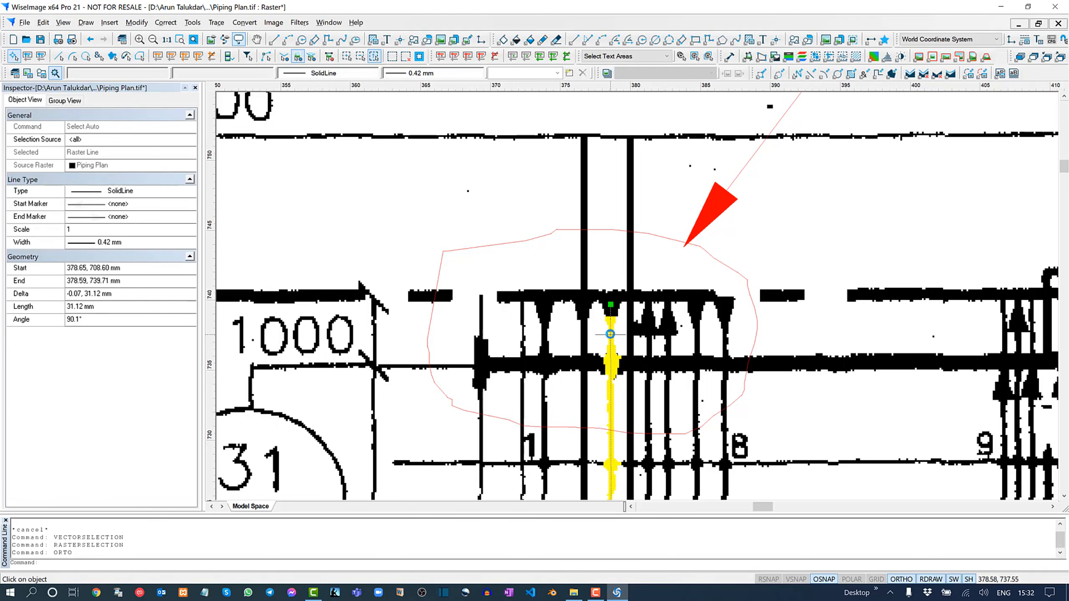
click(610, 304)
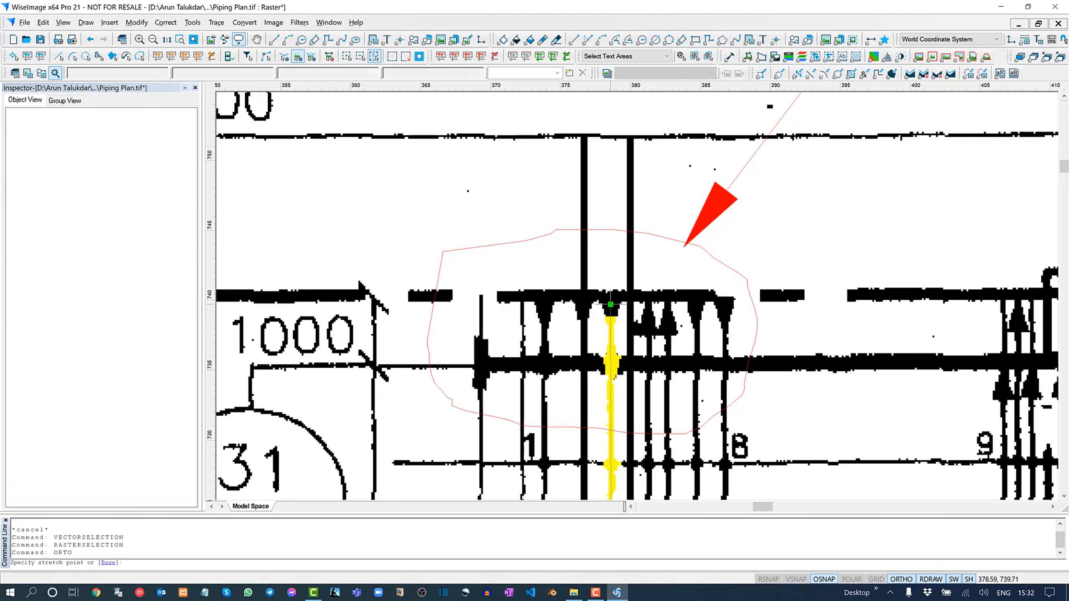
click(610, 138)
key(Escape)
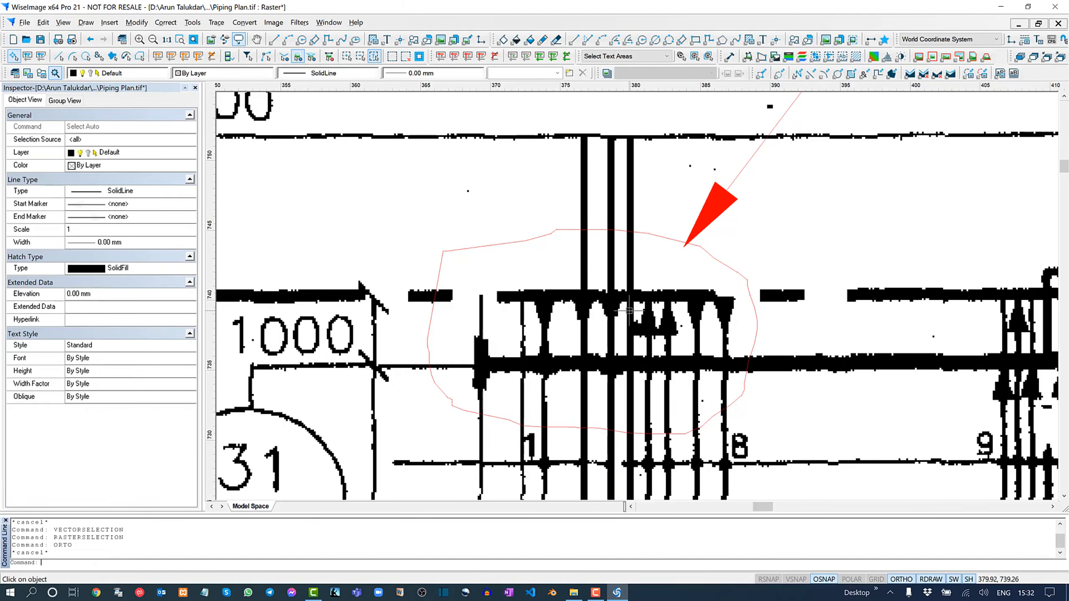
scroll(573, 389, down, 2)
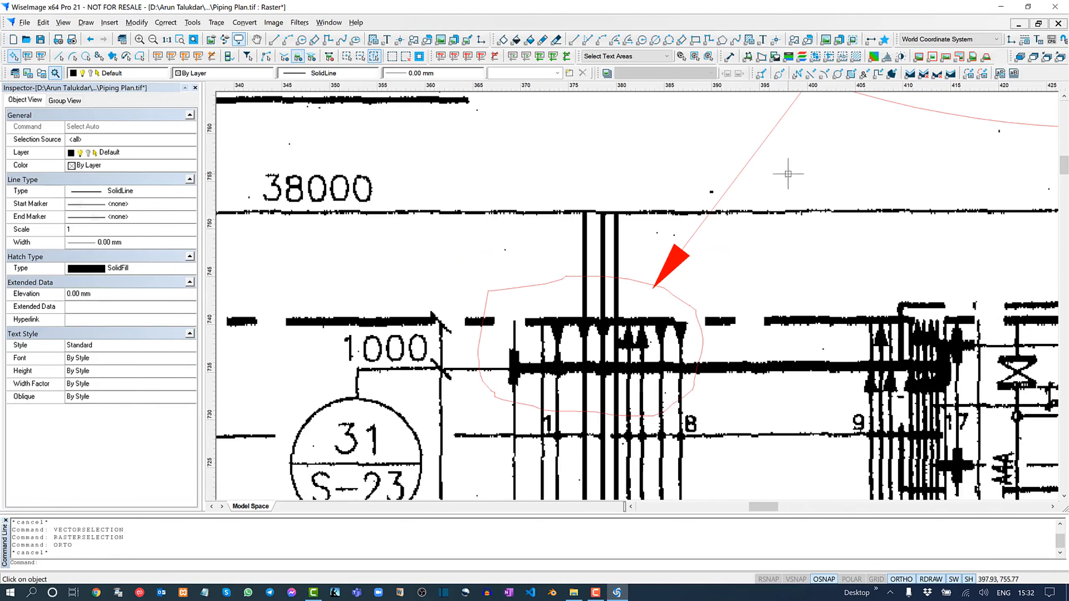
scroll(726, 274, down, 2)
scroll(726, 274, down, 2)
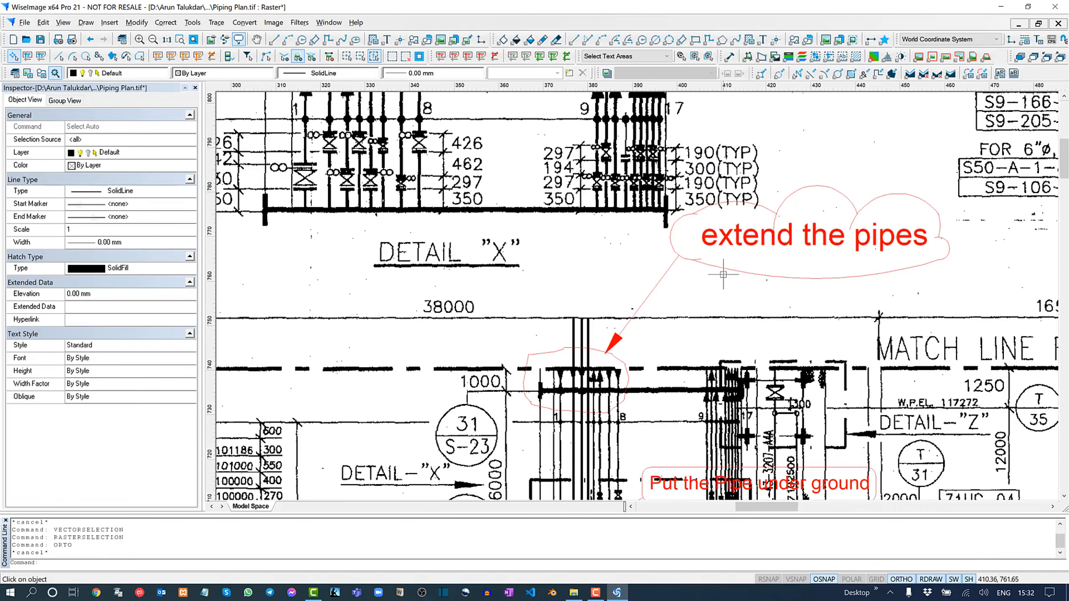
middle_drag(693, 334, 760, 274)
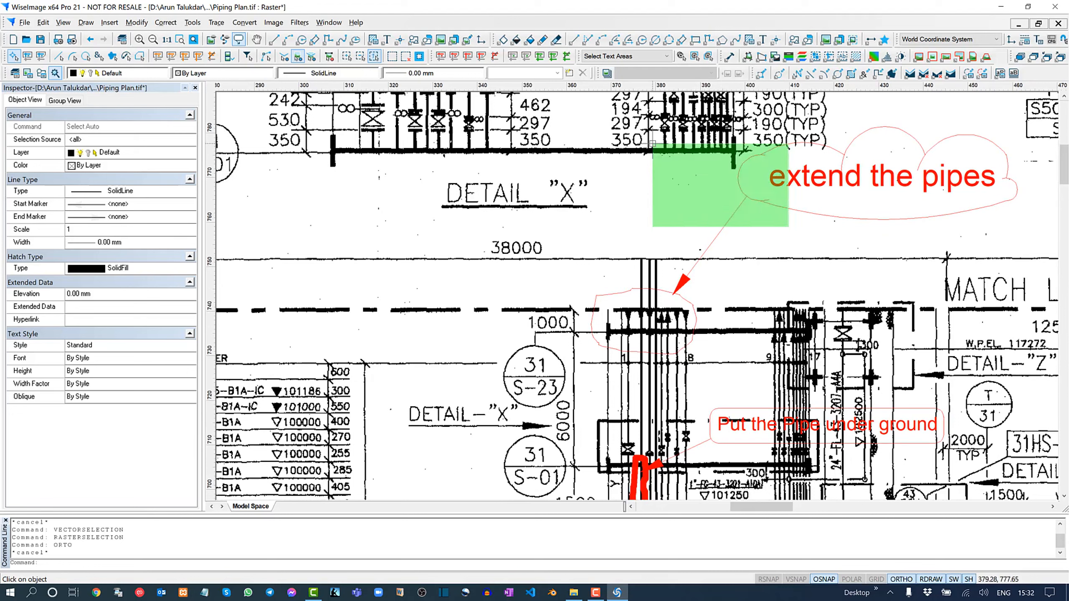
drag(790, 228, 652, 143)
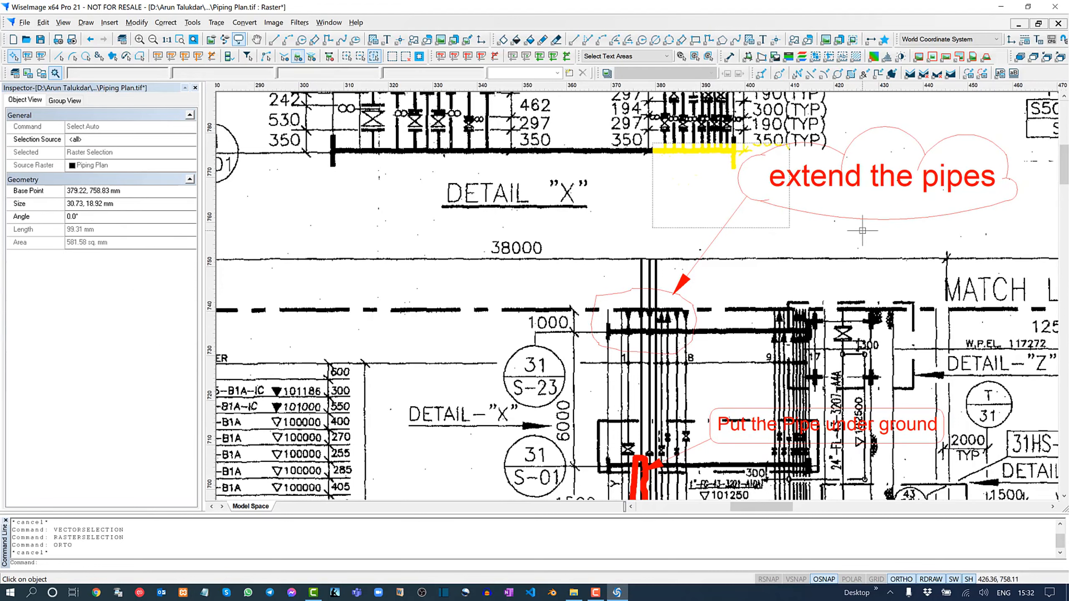
key(Escape)
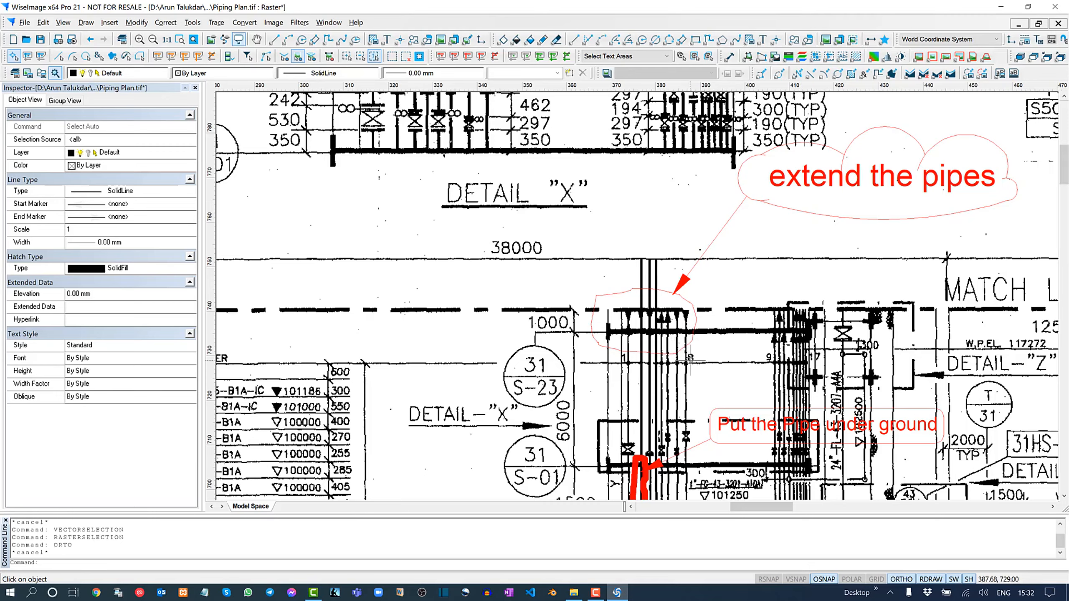
Examine the "Put the Pipe under ground" callout and the pipe line outlined in thick red below it
scroll(688, 358, down, 5)
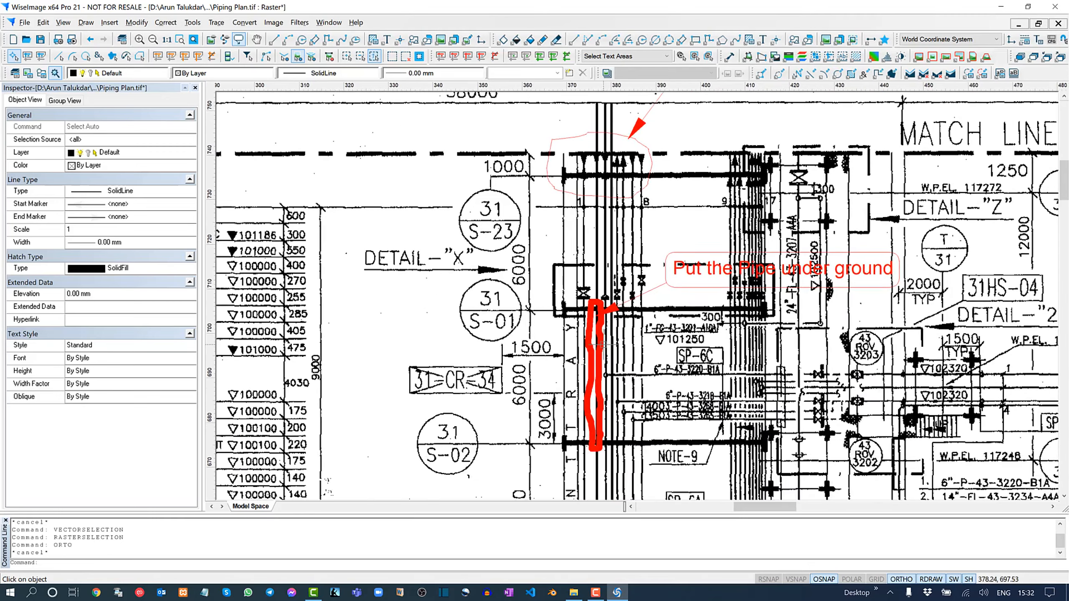
scroll(602, 346, up, 6)
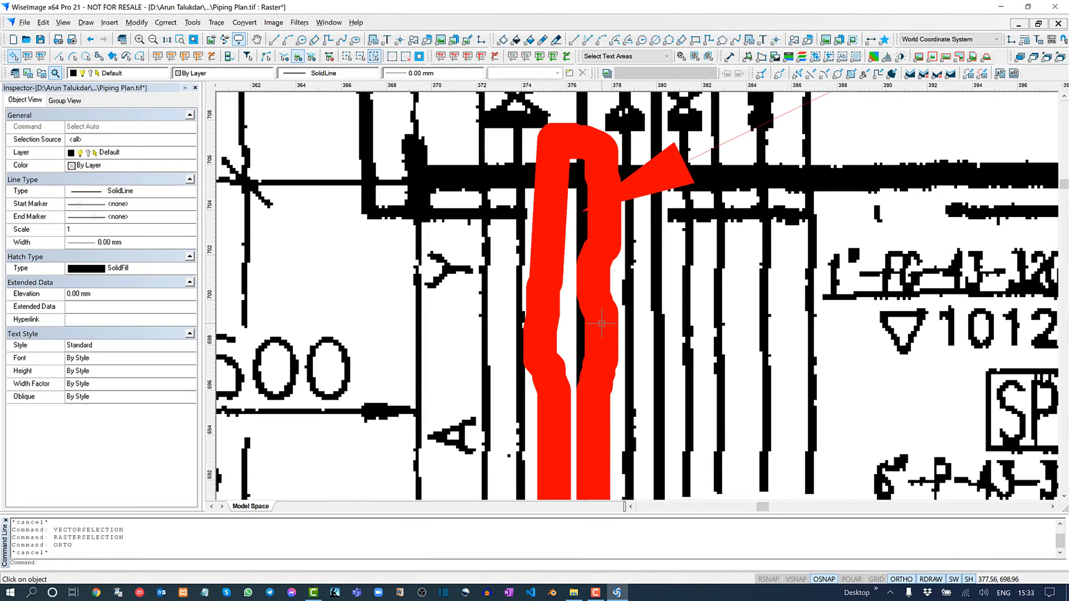
scroll(585, 216, up, 2)
scroll(528, 344, down, 4)
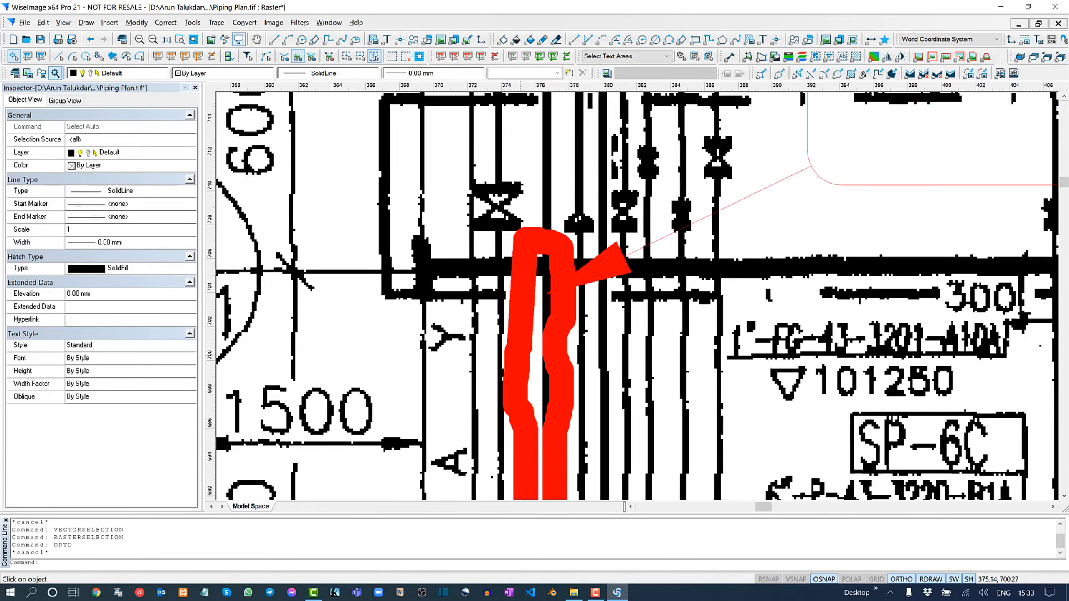
mouse_move(841, 216)
middle_down()
mouse_move(760, 269)
mouse_move(566, 357)
middle_up()
middle_drag(808, 322, 560, 319)
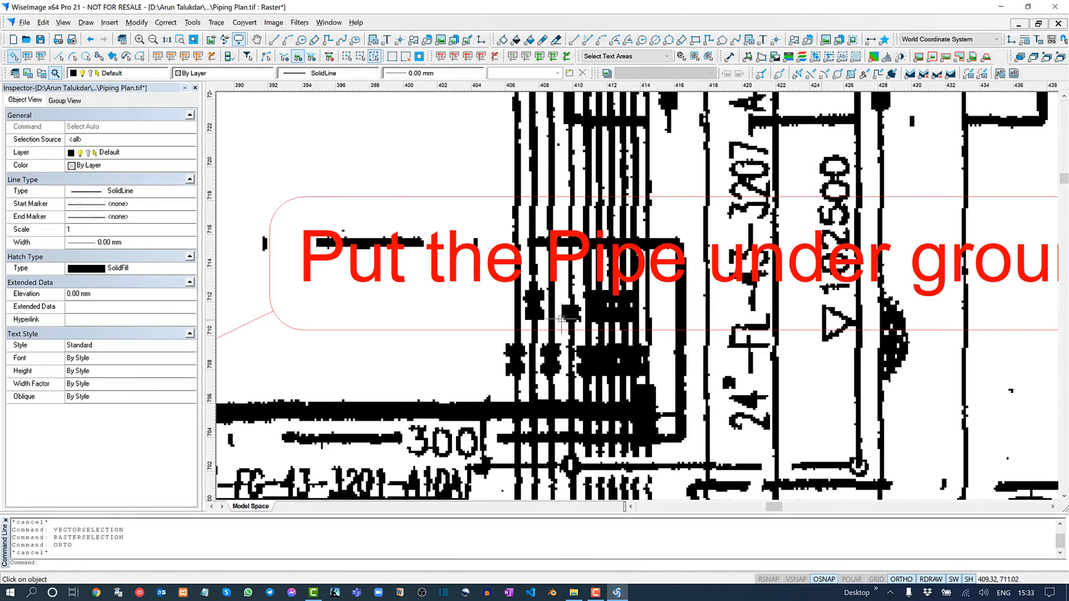
scroll(560, 318, down, 2)
middle_drag(431, 347, 815, 294)
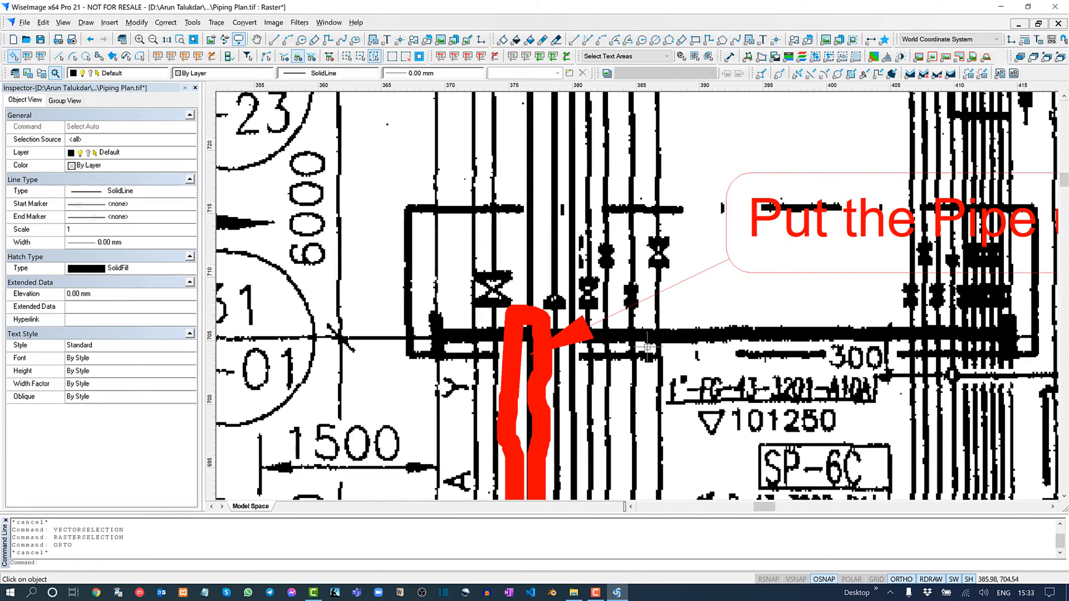
middle_drag(537, 386, 684, 299)
Change the line type of the raster pipe line inside the thick red outline to DashedLine and clear the selection
scroll(685, 299, up, 5)
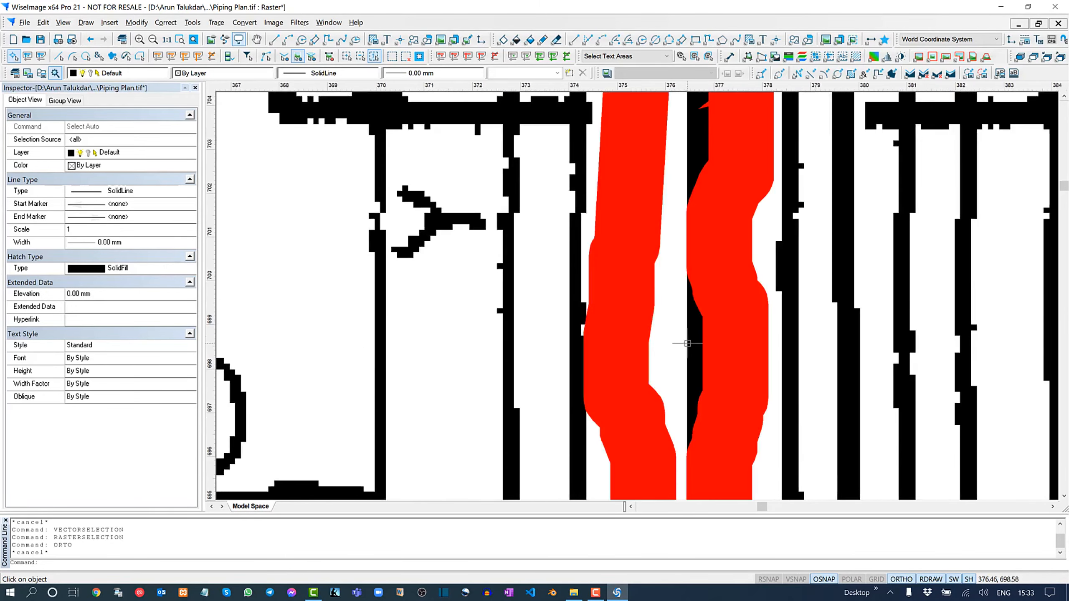
click(692, 342)
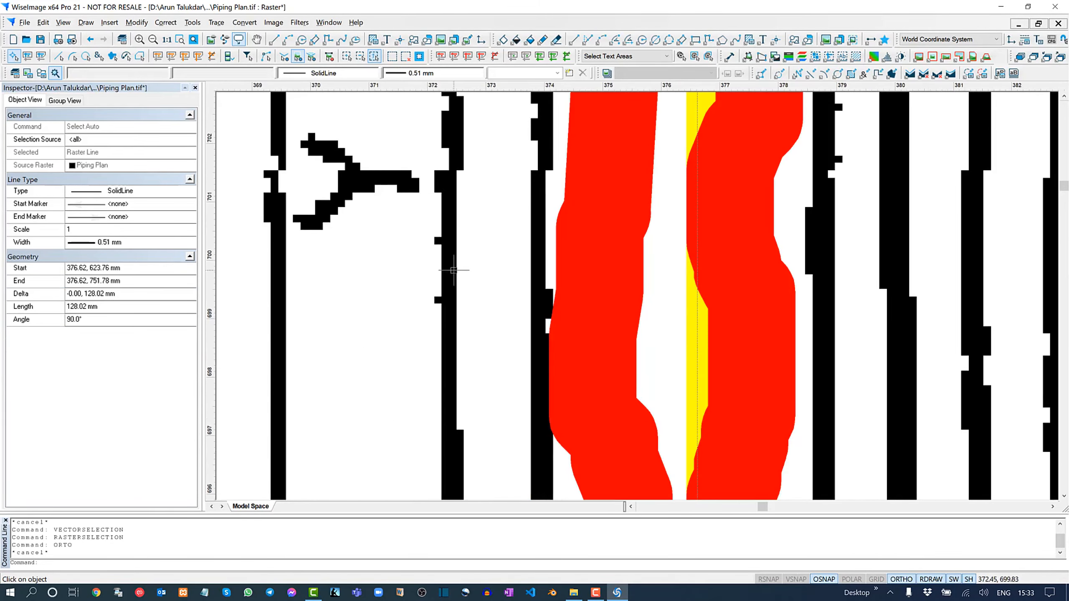
click(369, 74)
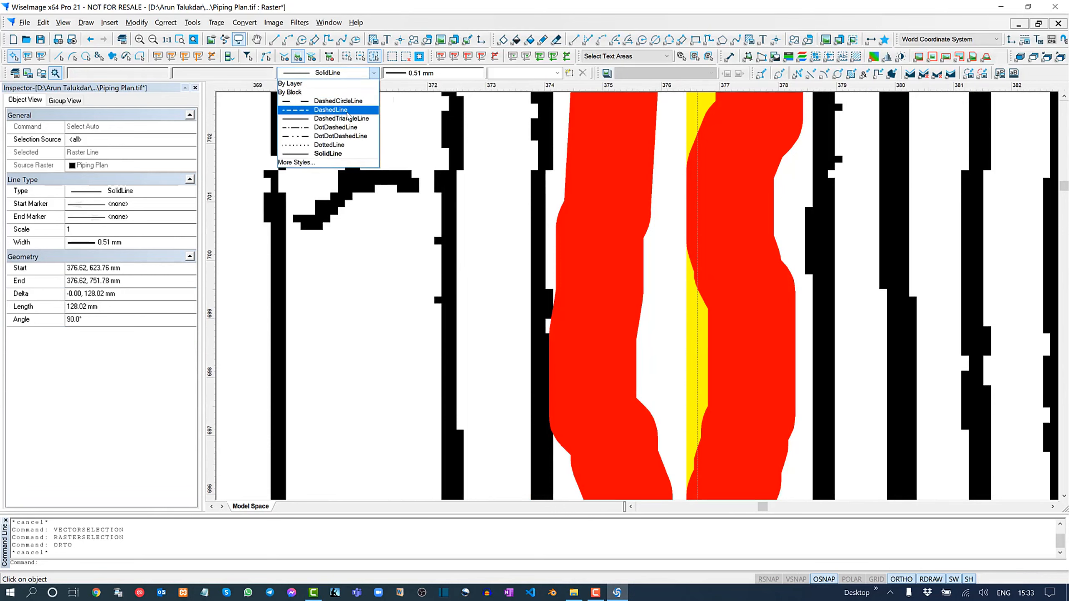
click(328, 110)
scroll(564, 256, down, 5)
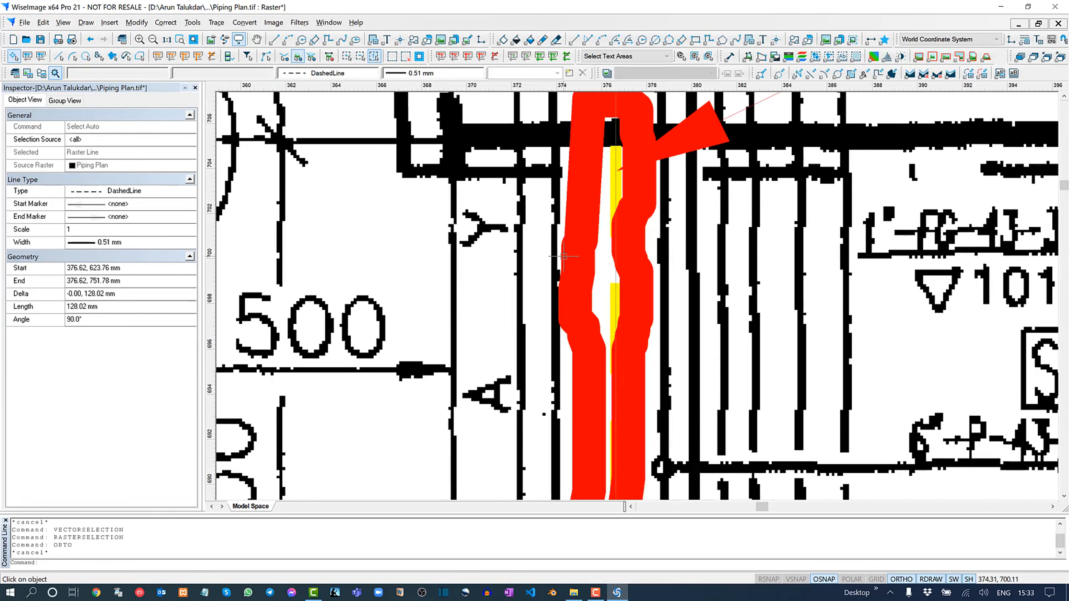
middle_drag(618, 273, 522, 268)
key(Escape)
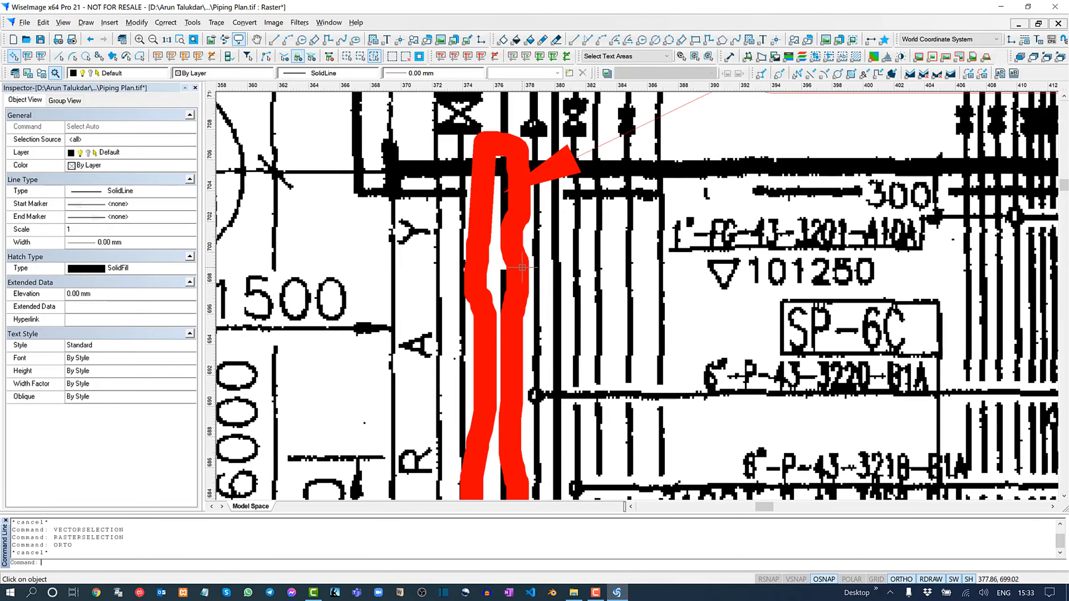
Switch the red markup off and back on to compare the dashed pipe with and without its callout
scroll(506, 266, down, 3)
scroll(504, 268, down, 2)
scroll(505, 268, down, 2)
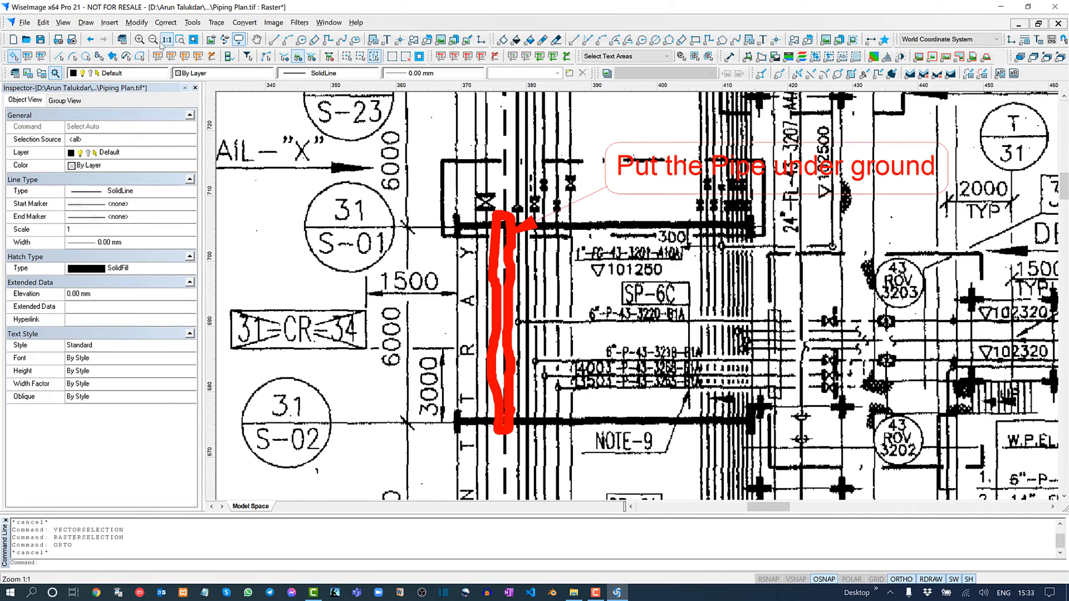
click(239, 40)
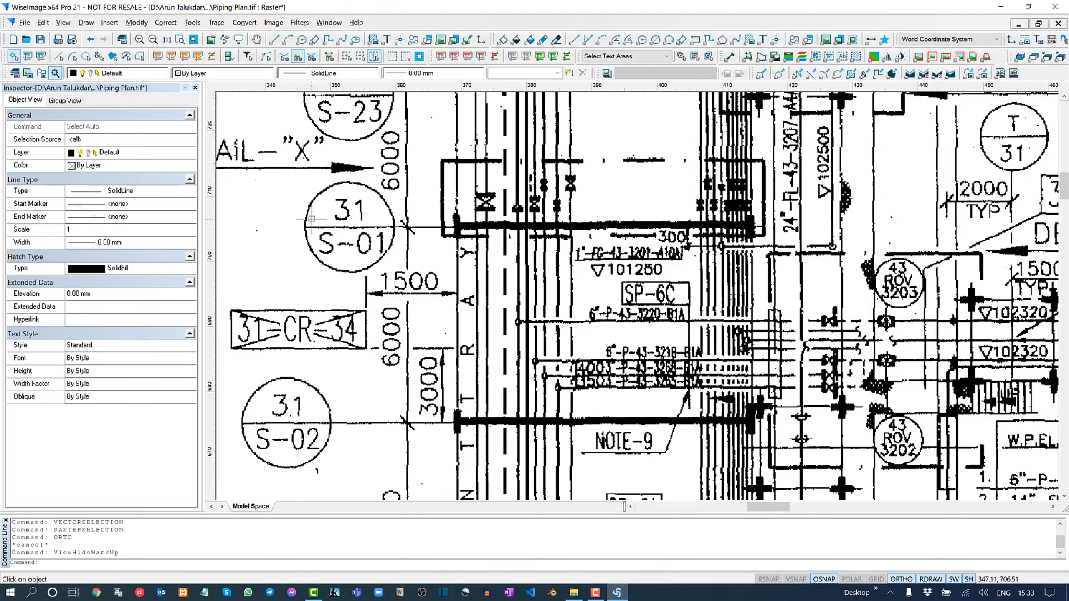
middle_drag(435, 230, 471, 266)
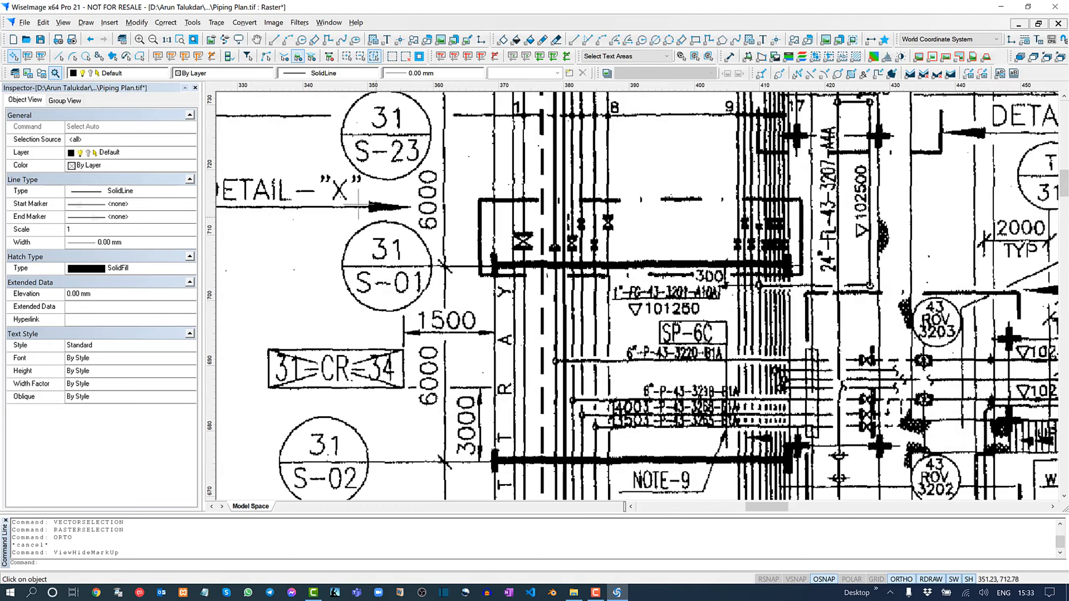
click(239, 40)
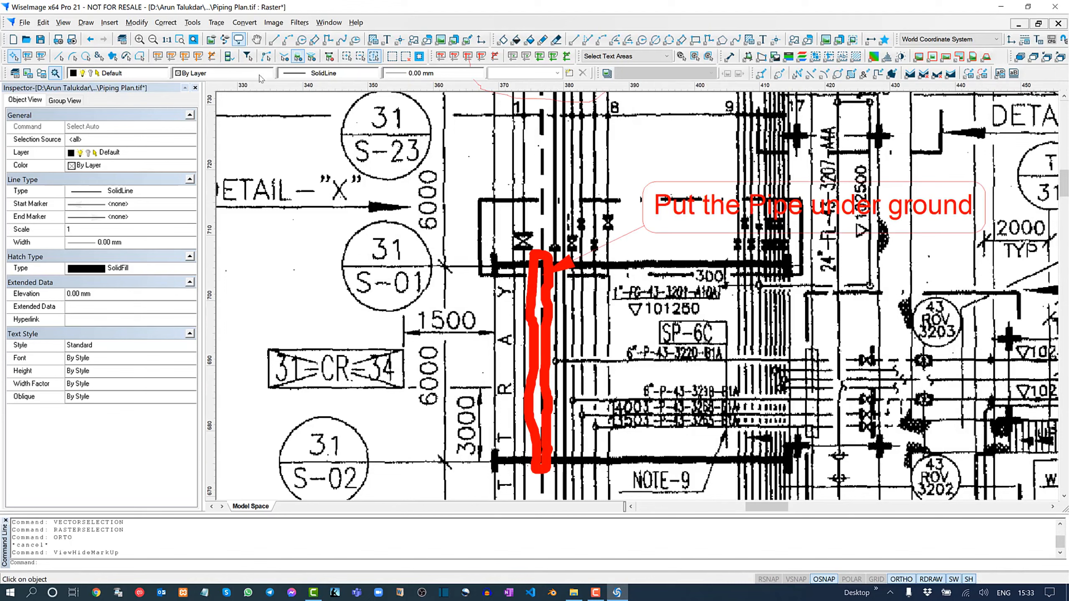
click(239, 40)
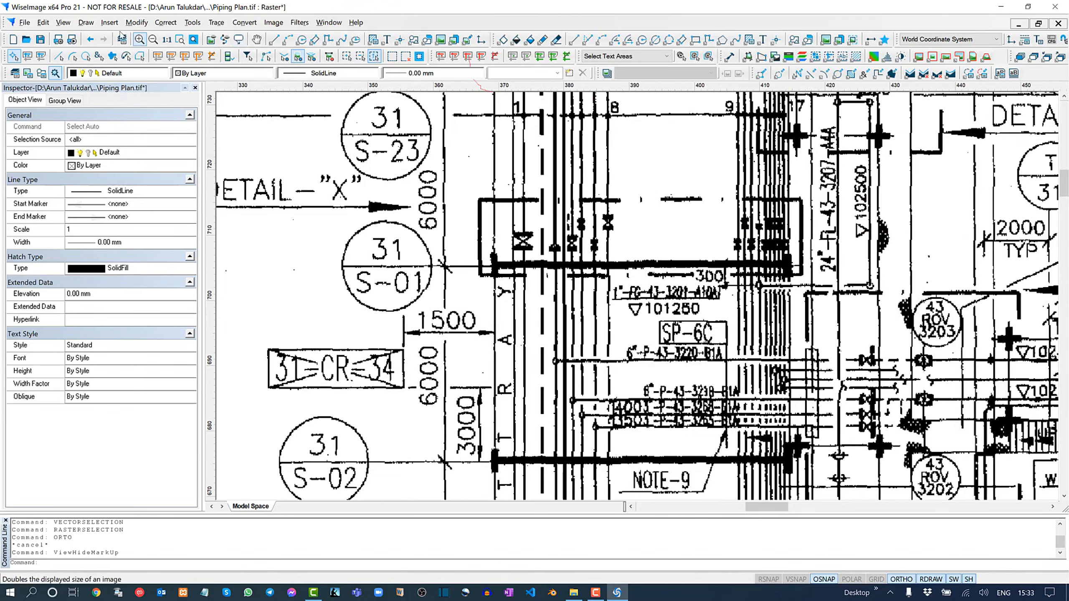
click(63, 22)
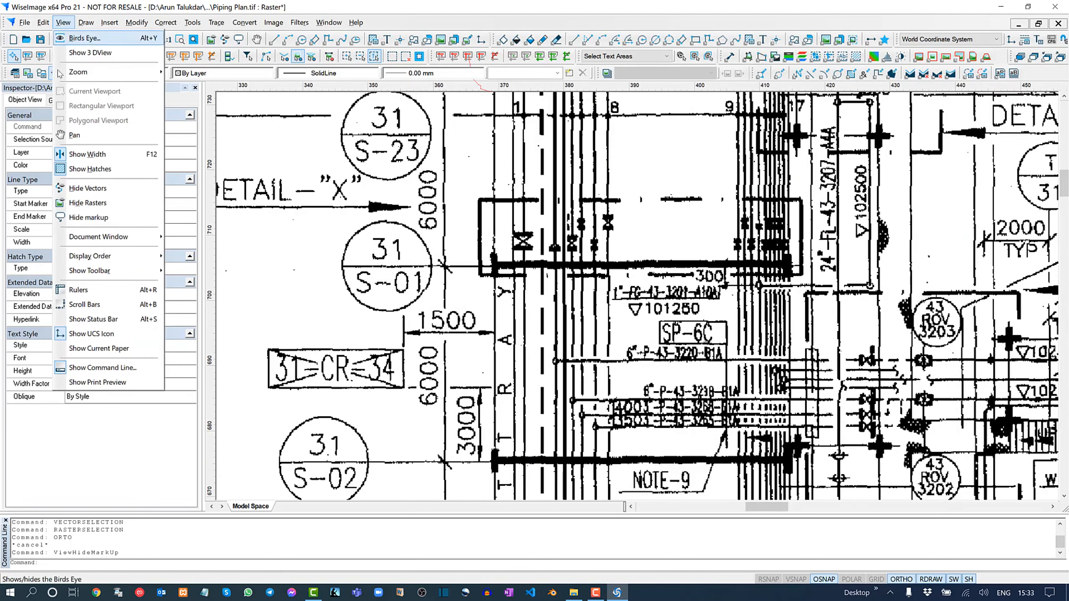
click(105, 218)
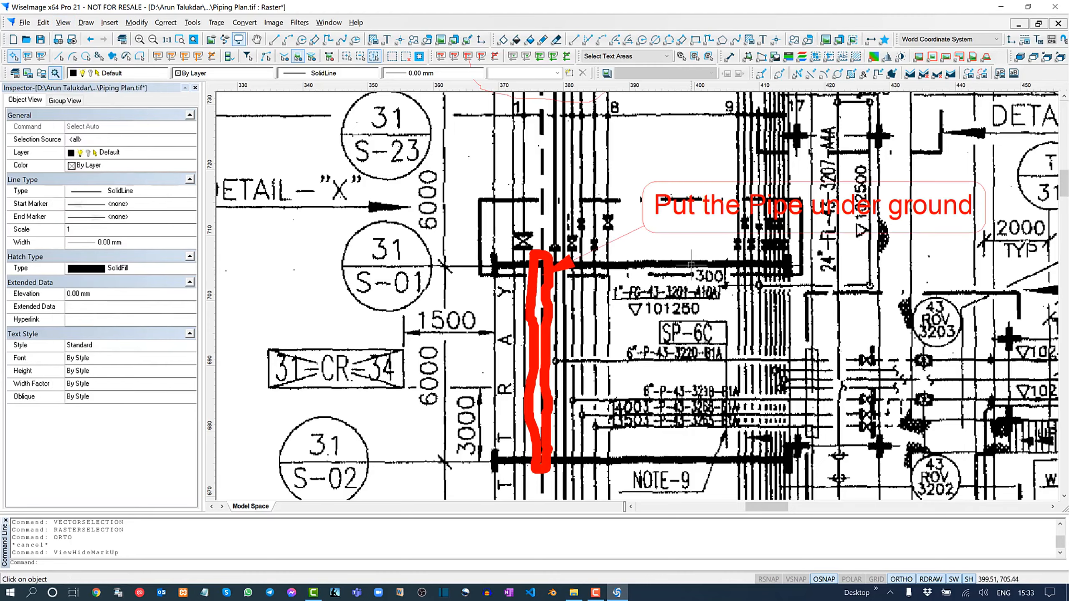
Find the "Check the system" callout and switch the markup off and back on to inspect the circled area beneath
scroll(812, 230, down, 5)
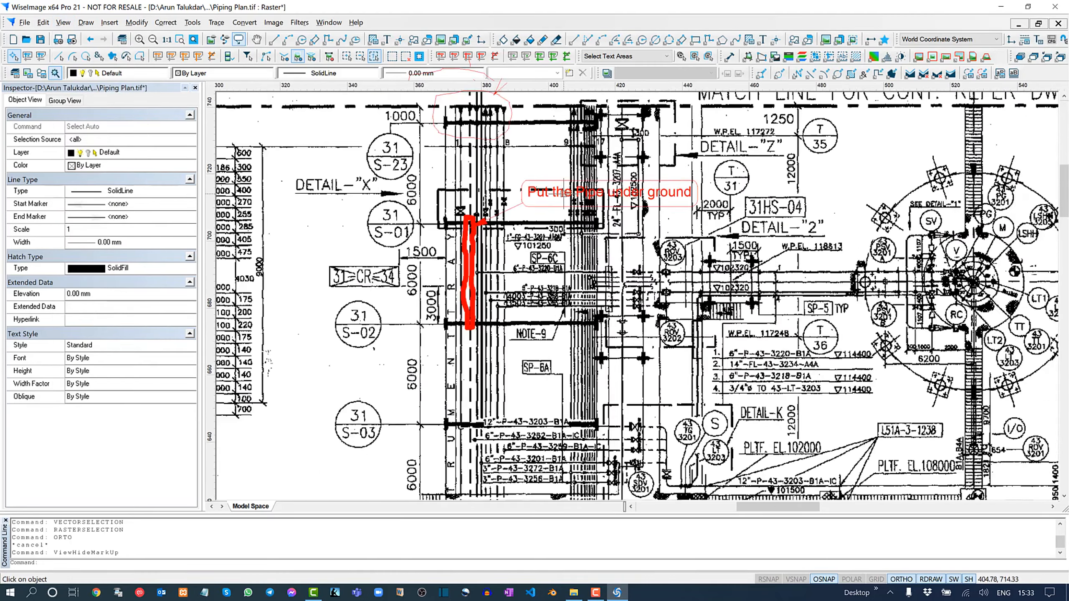
scroll(567, 195, down, 3)
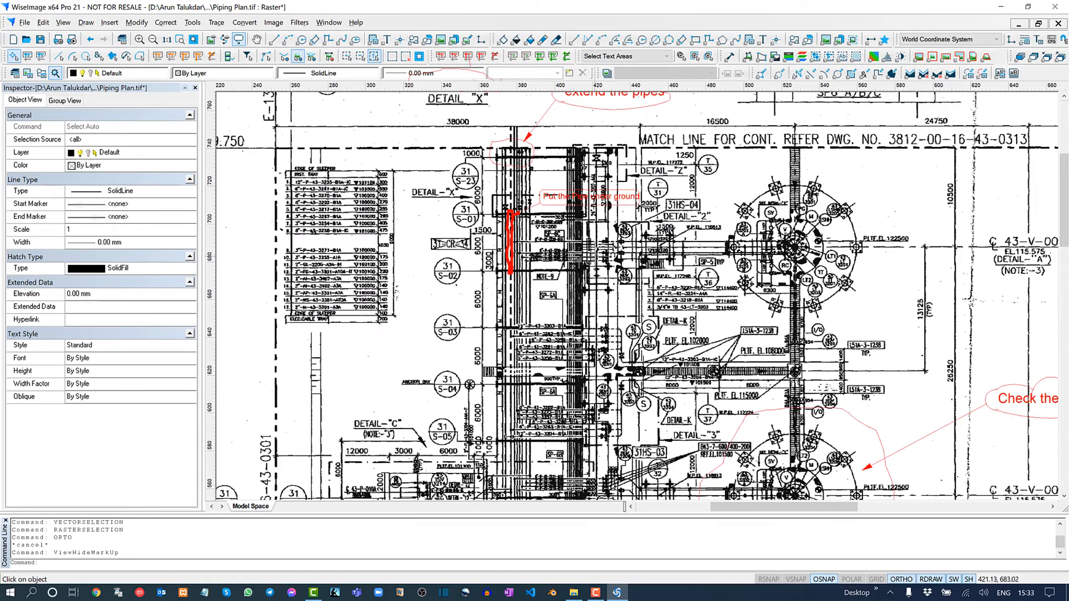
middle_drag(634, 264, 578, 202)
middle_drag(641, 299, 597, 214)
middle_drag(875, 254, 614, 239)
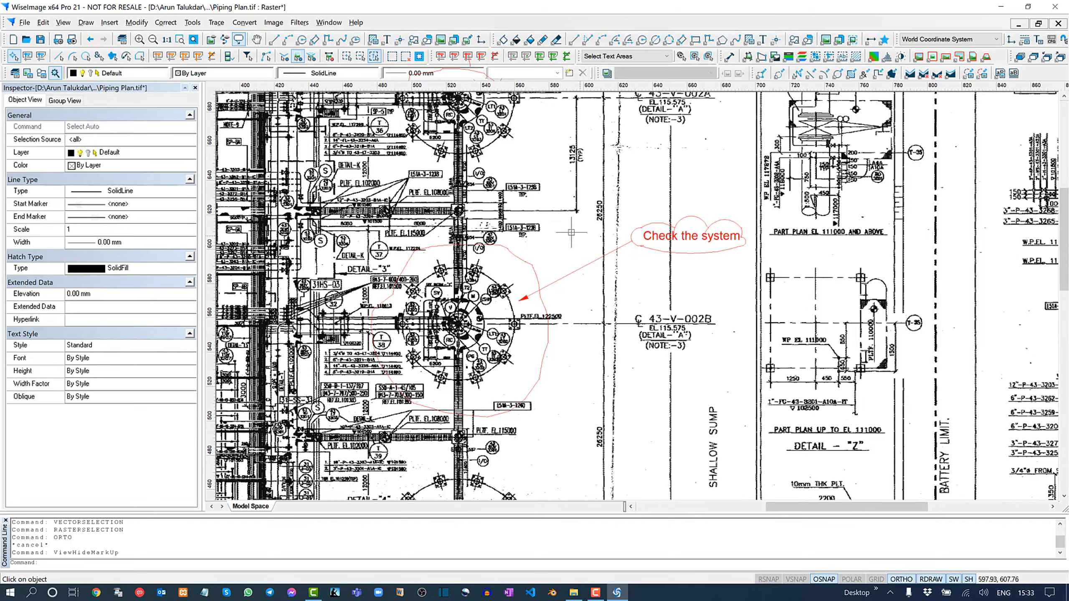
click(238, 40)
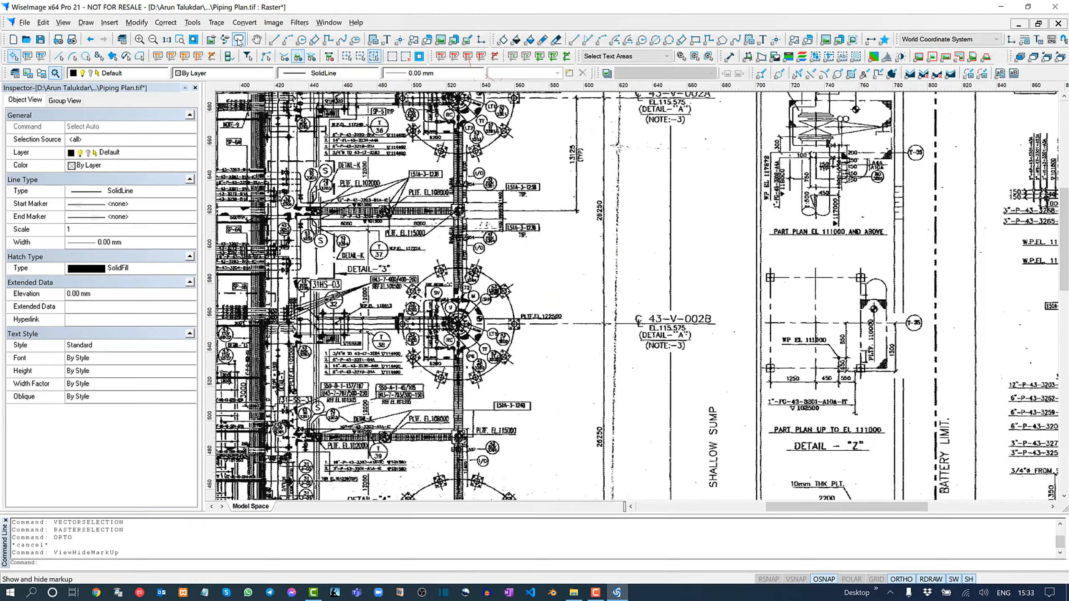
click(239, 40)
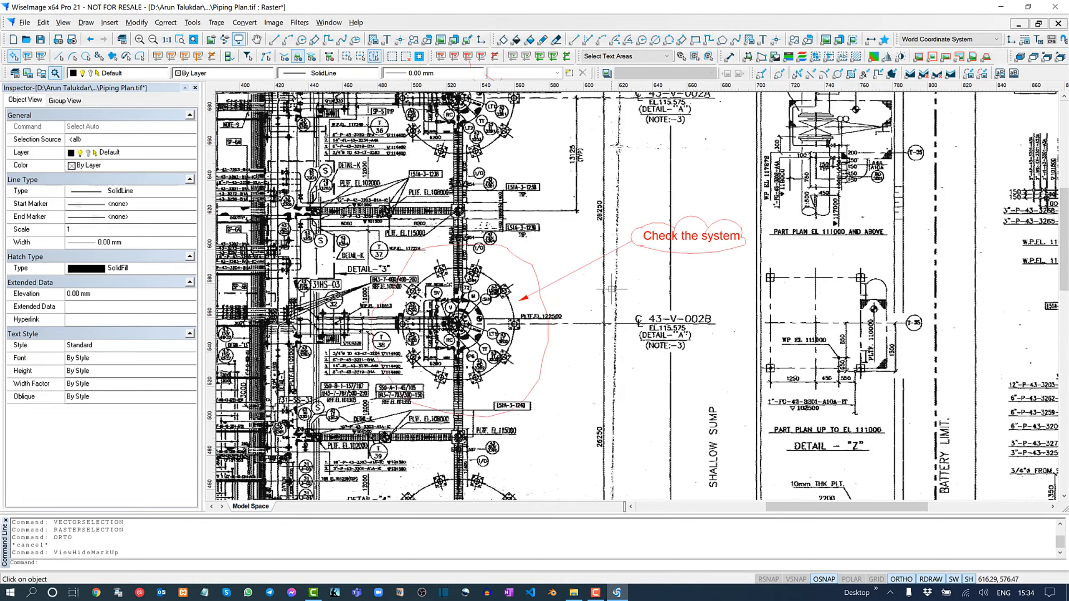
Save the edited Piping Plan.tif raster drawing and close the document
middle_drag(611, 289, 701, 344)
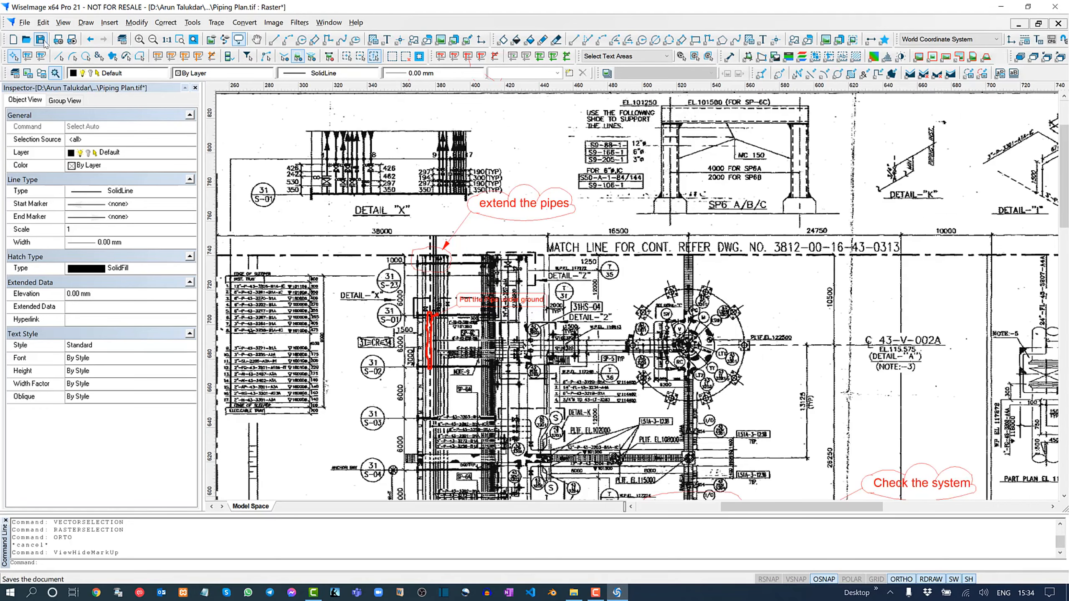
click(41, 39)
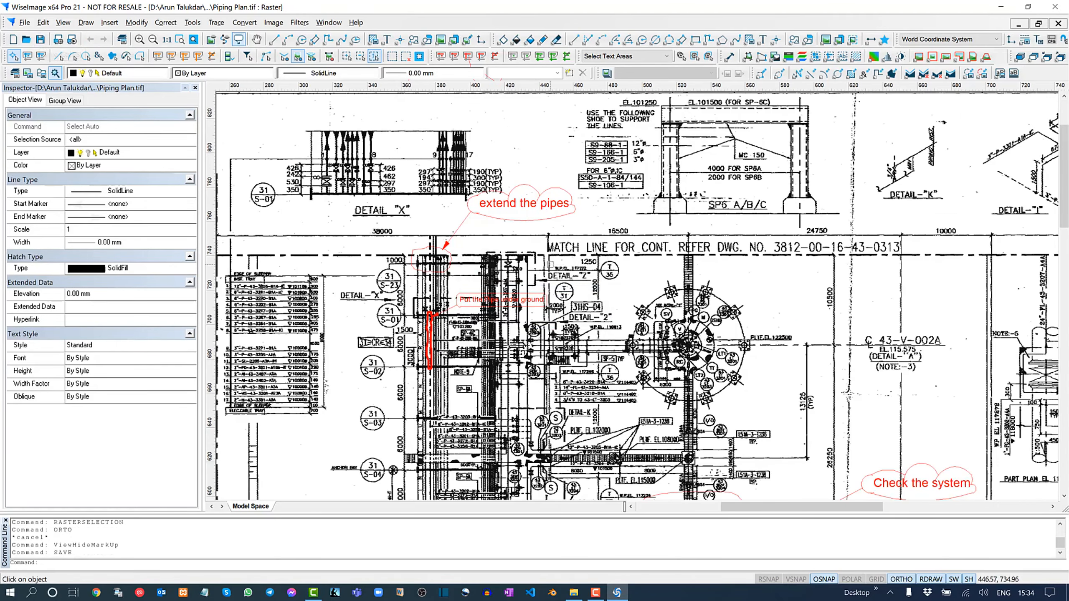
middle_drag(447, 262, 551, 263)
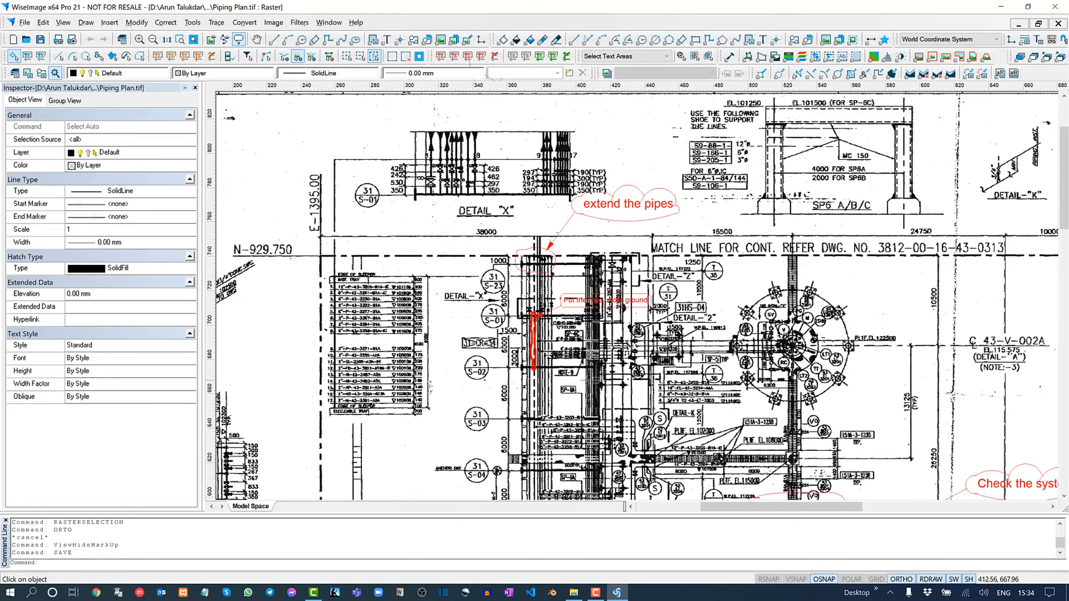
scroll(765, 386, down, 3)
scroll(532, 253, up, 1)
middle_drag(585, 175, 586, 415)
scroll(541, 365, up, 2)
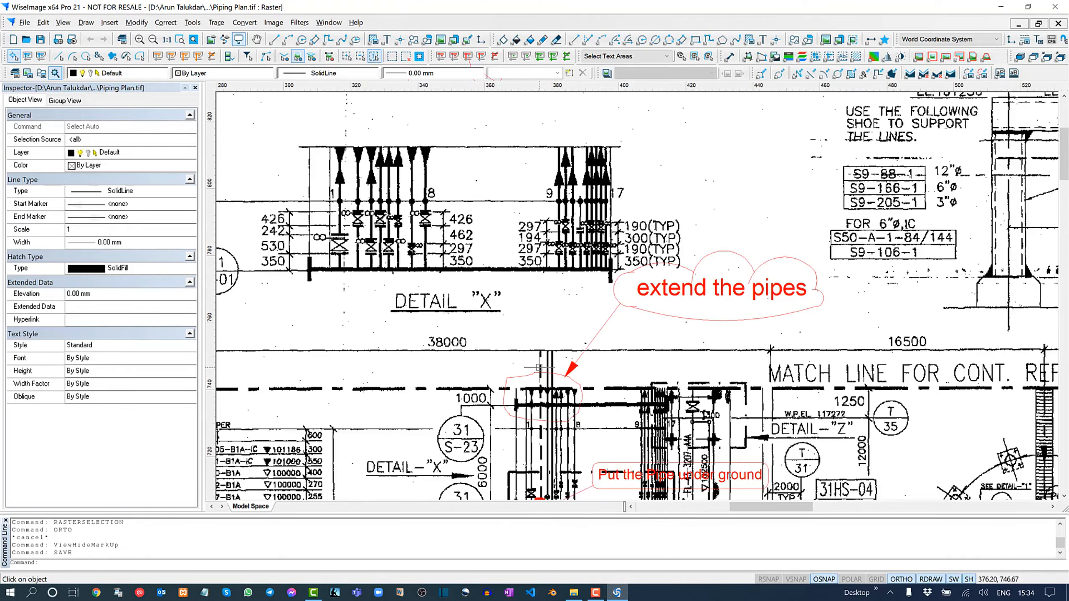
middle_drag(580, 369, 469, 283)
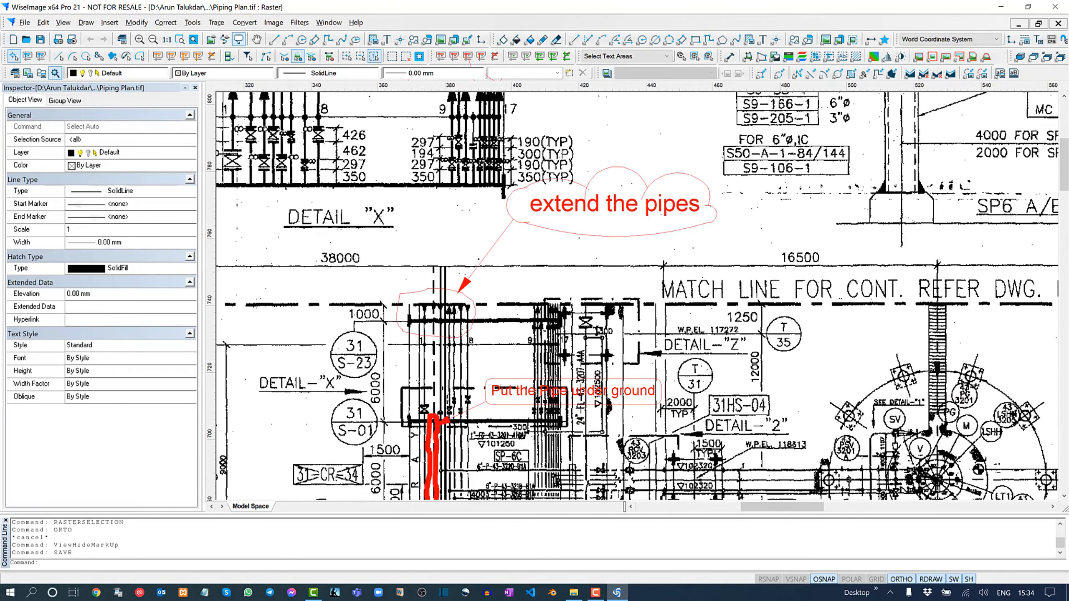
click(1059, 24)
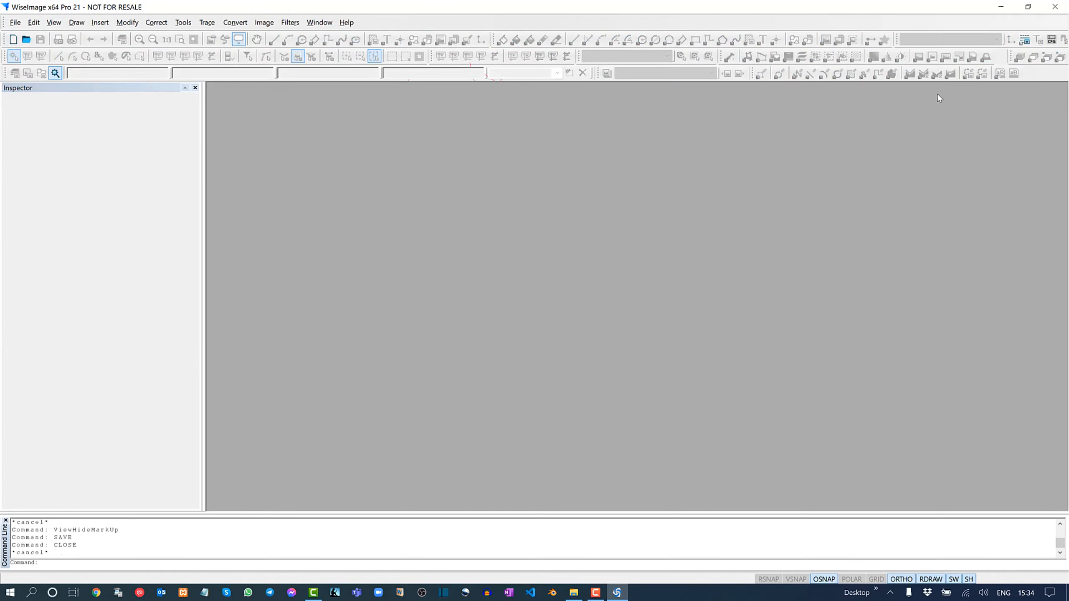
Switch to File Explorer and delete the markup file Piping Plan.csrl from the project folder
click(998, 10)
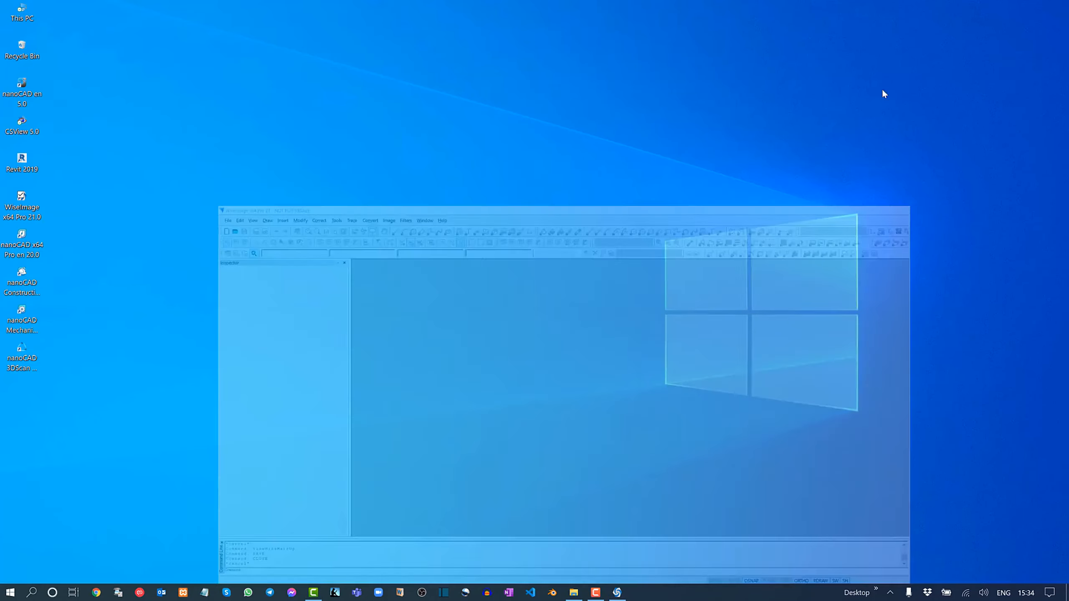
click(573, 593)
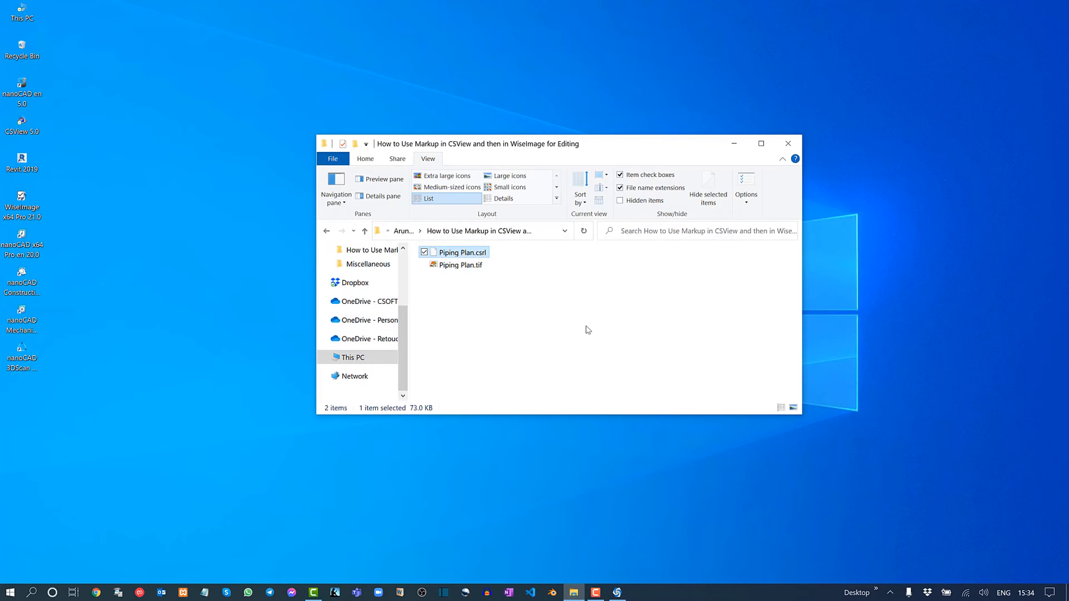
key(Delete)
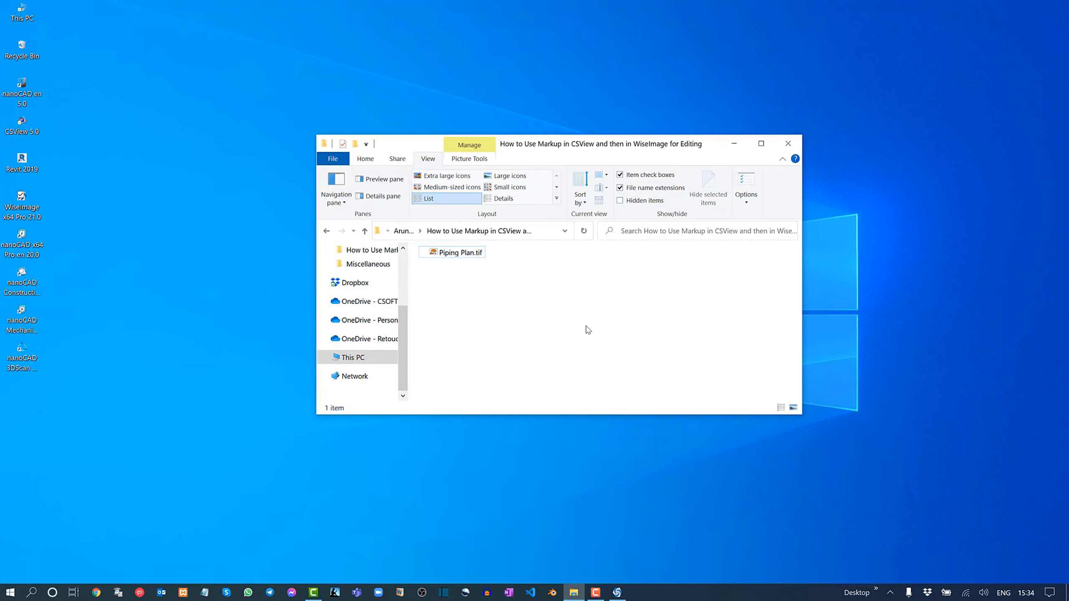
Switch to WiseImage and open the raster drawing Piping Plan.tif from the project folder
click(618, 592)
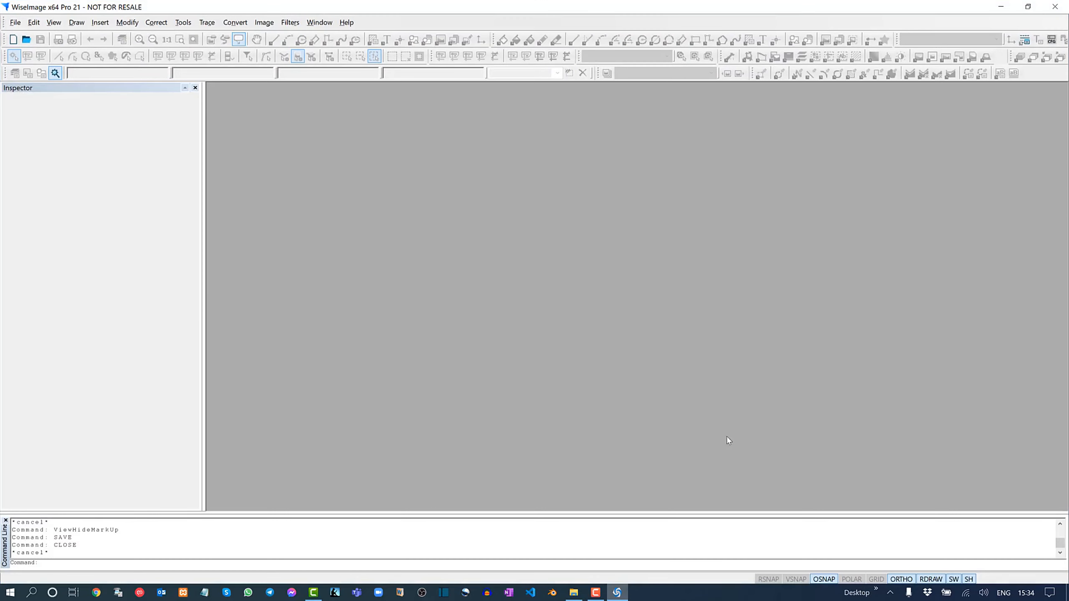
click(25, 39)
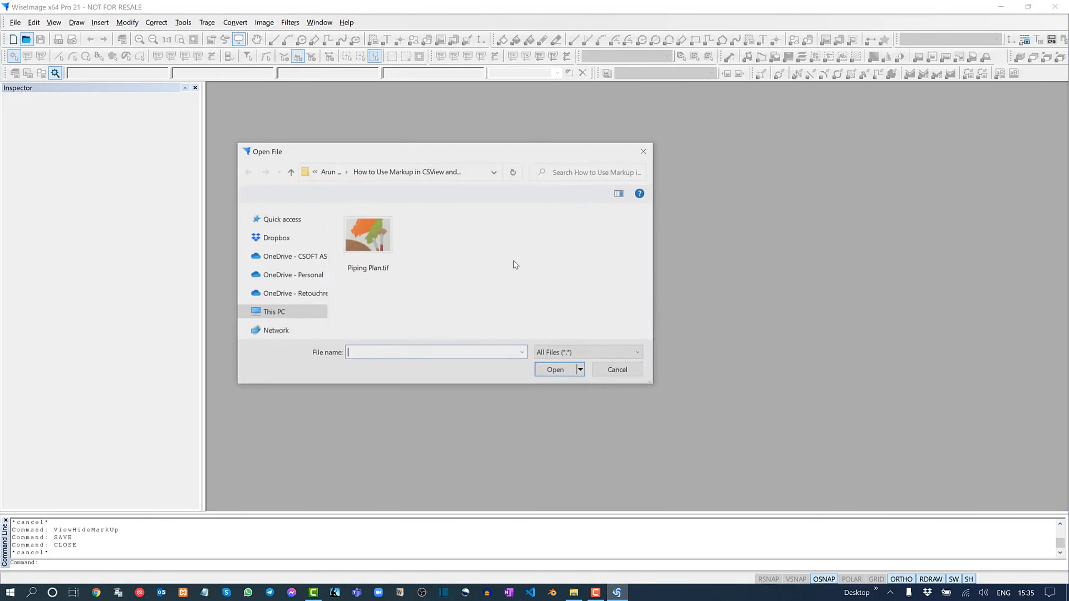
click(364, 237)
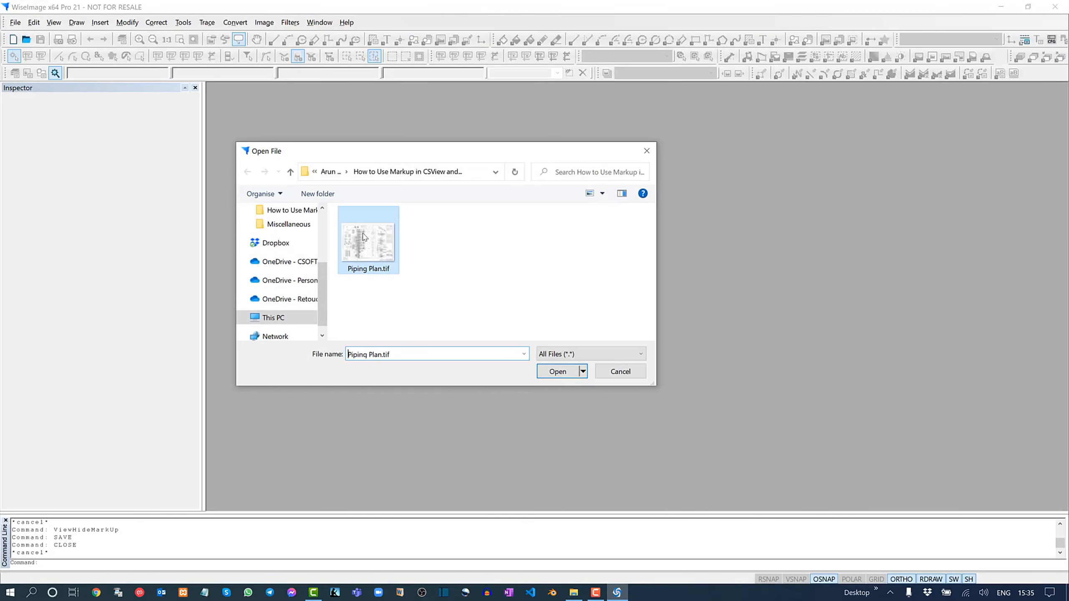
click(563, 370)
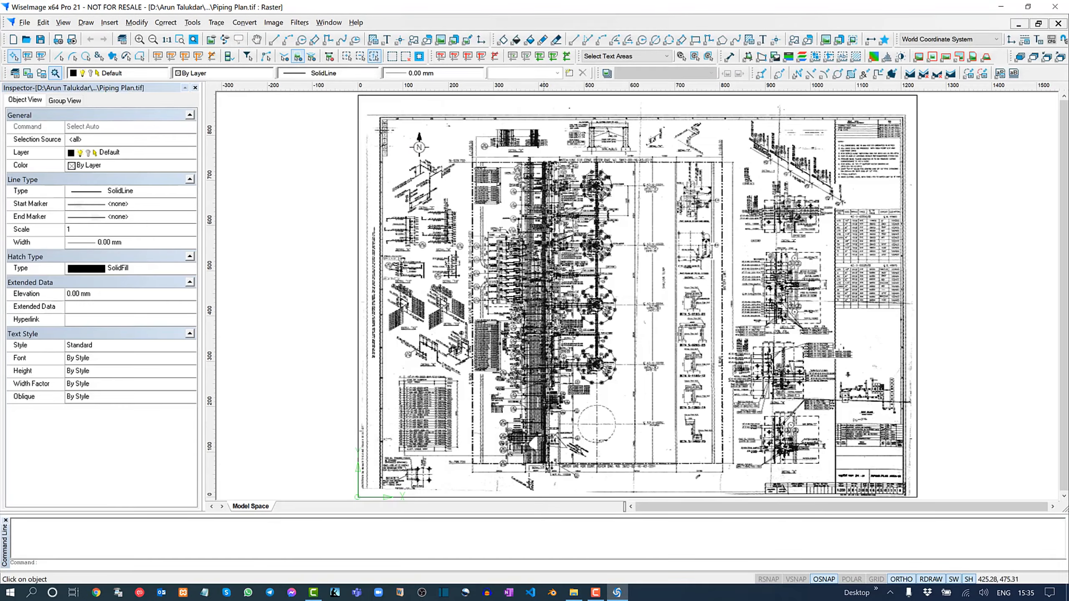
Examine the edited pipes near the match line without the markup, close the drawing and minimize WiseImage
scroll(516, 114, up, 1)
scroll(516, 114, up, 3)
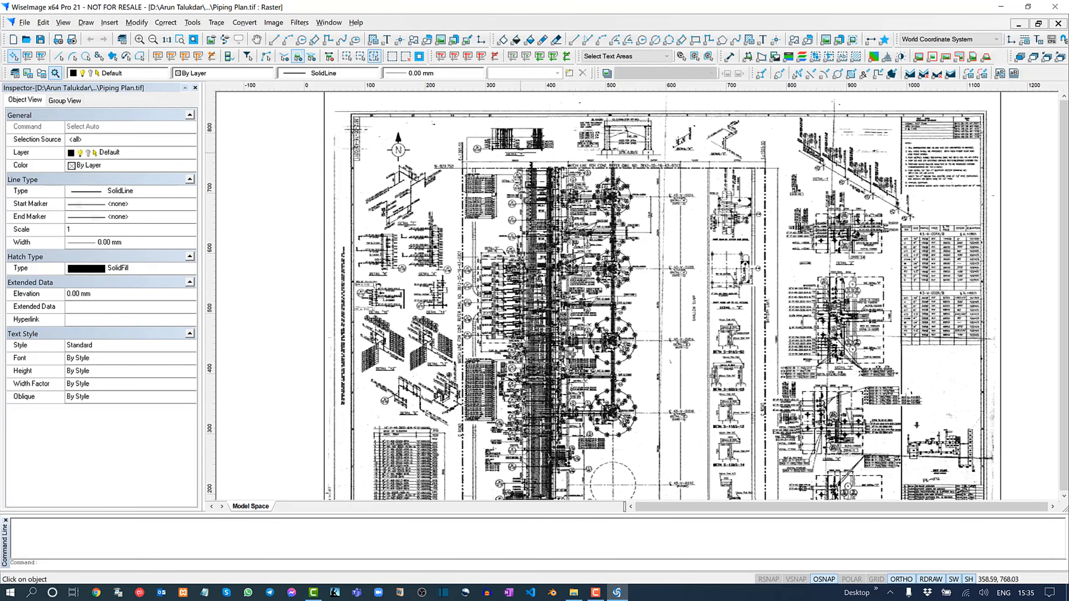
scroll(526, 123, up, 3)
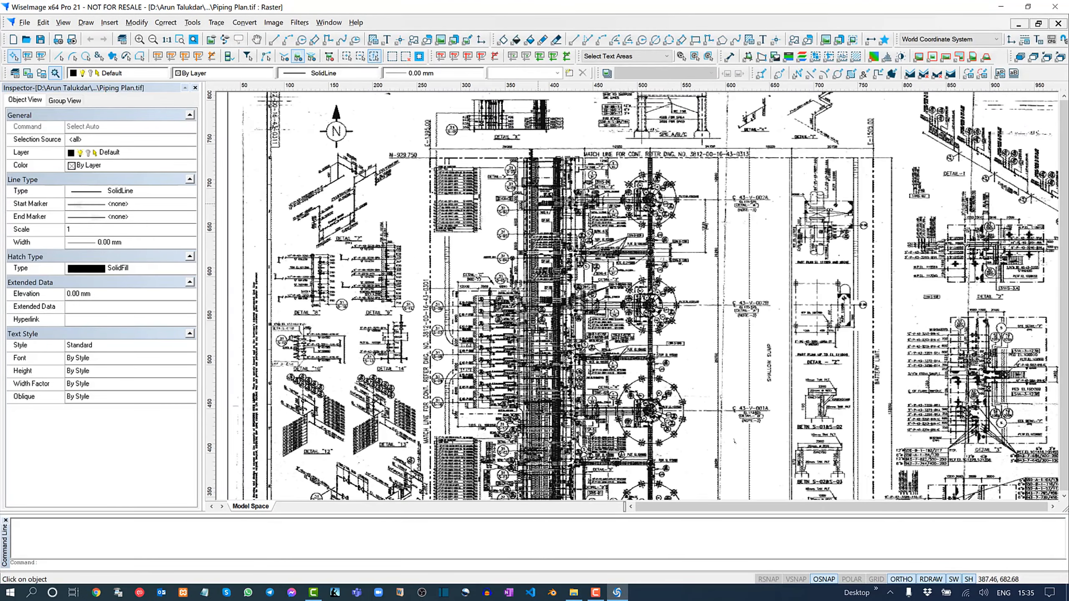
scroll(526, 123, up, 1)
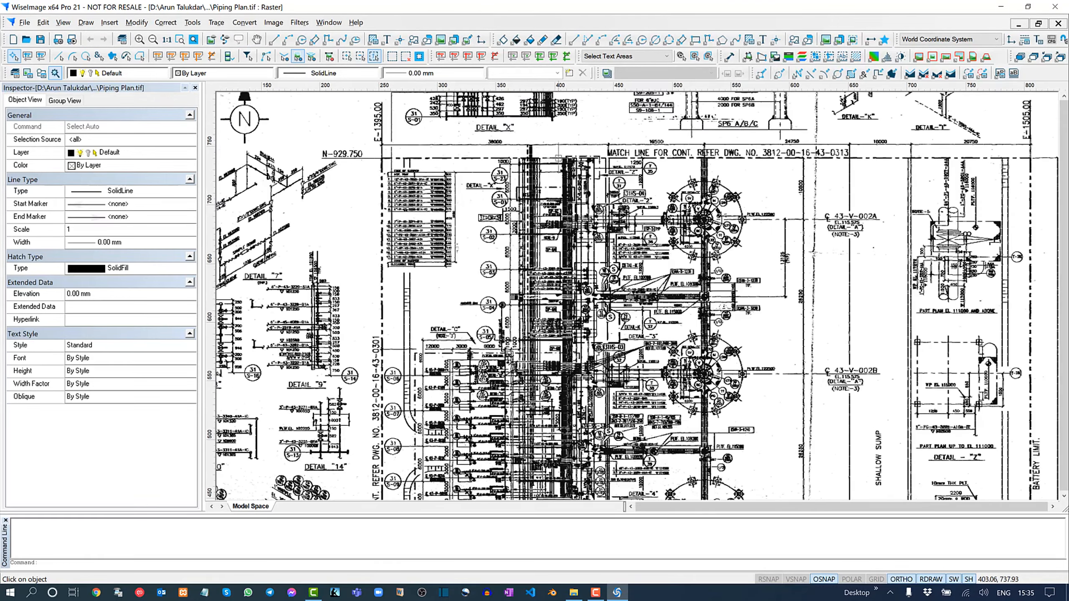
middle_drag(558, 157, 528, 278)
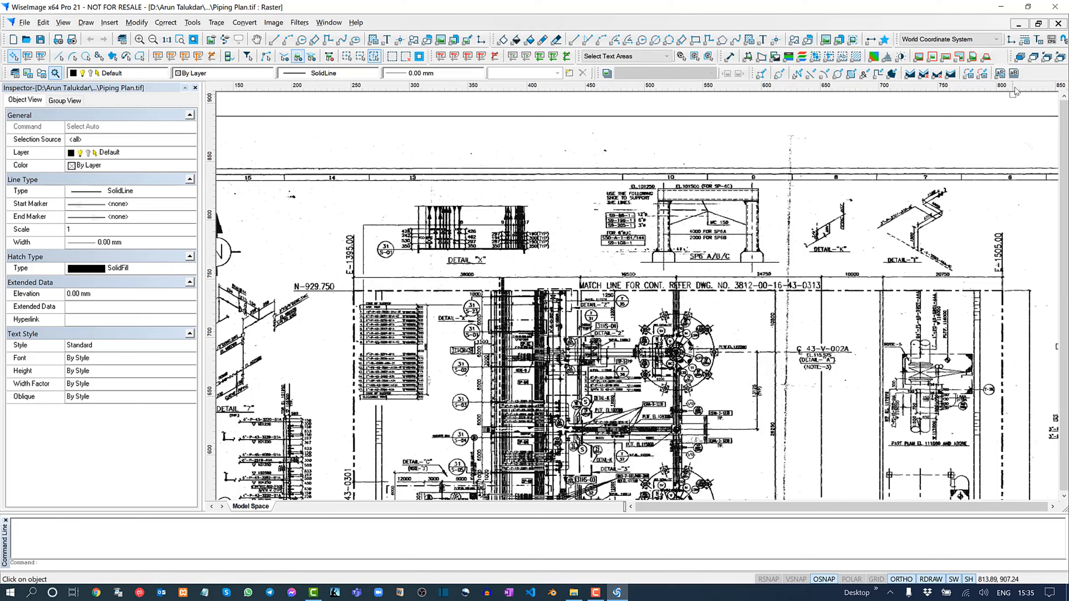
click(1058, 24)
click(1001, 7)
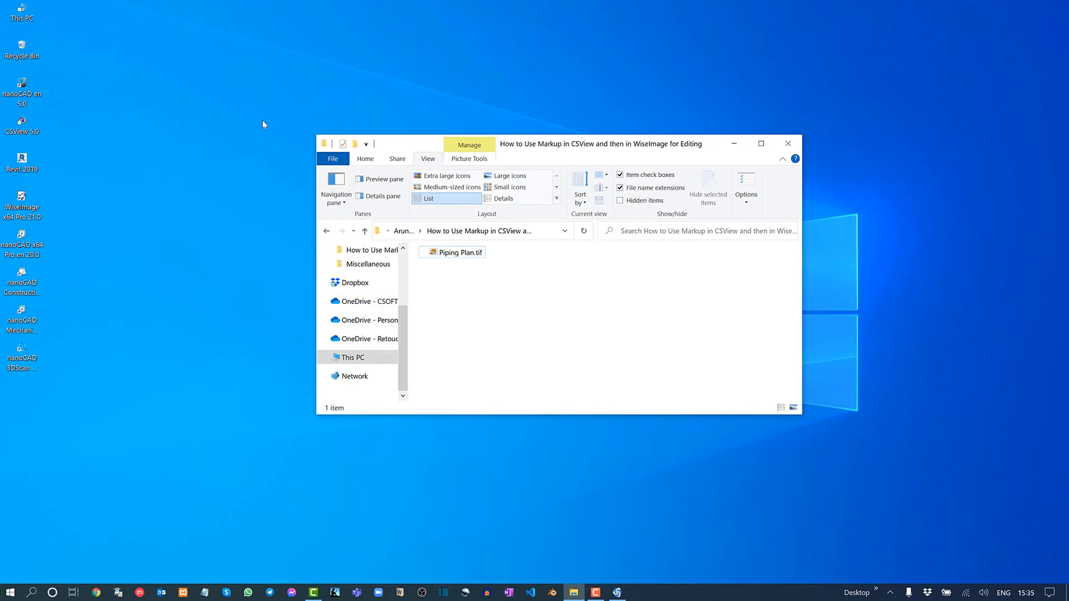
Restore the markup file Piping Plan.csrl from the Recycle Bin and close the bin window
double_click(36, 56)
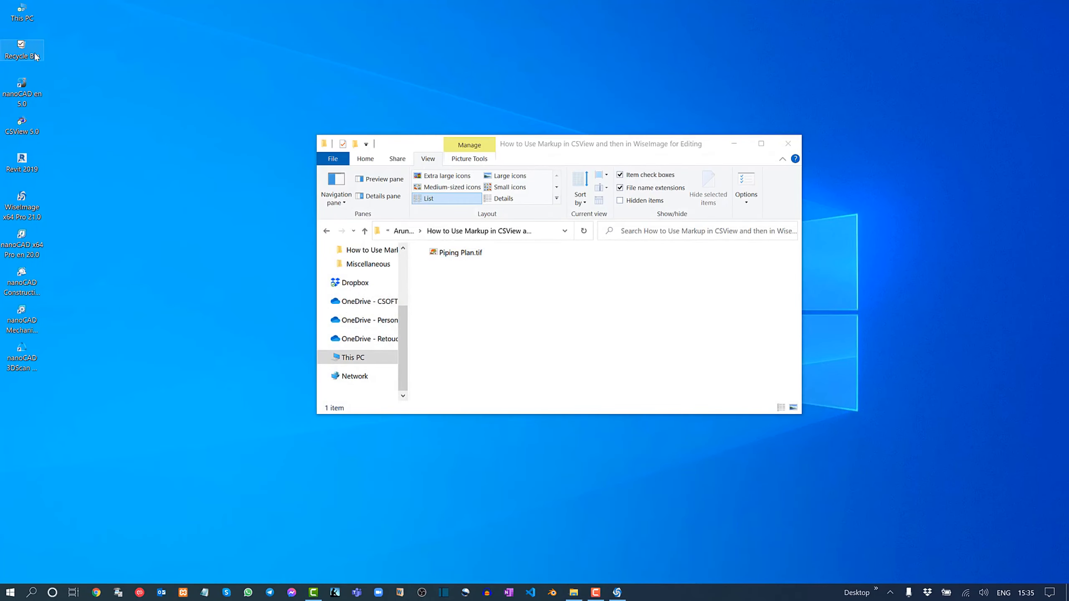
click(486, 268)
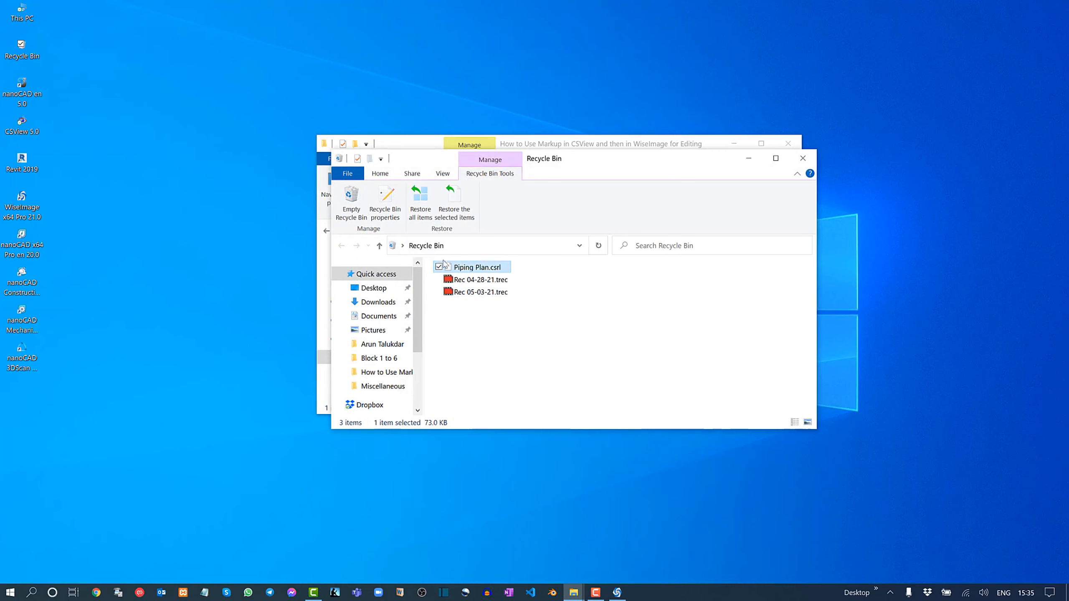
click(454, 200)
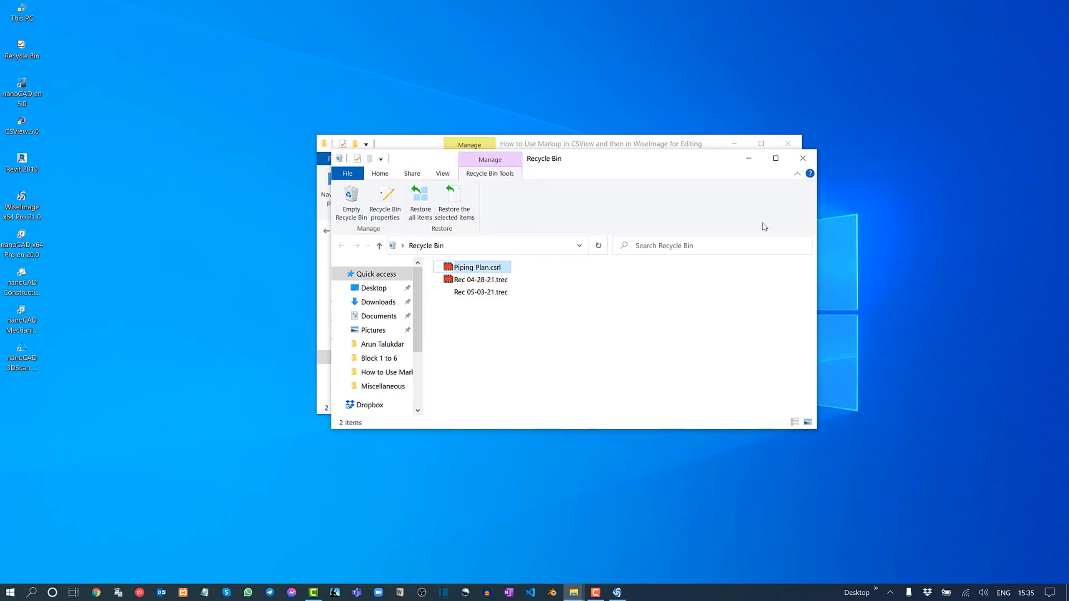
click(813, 160)
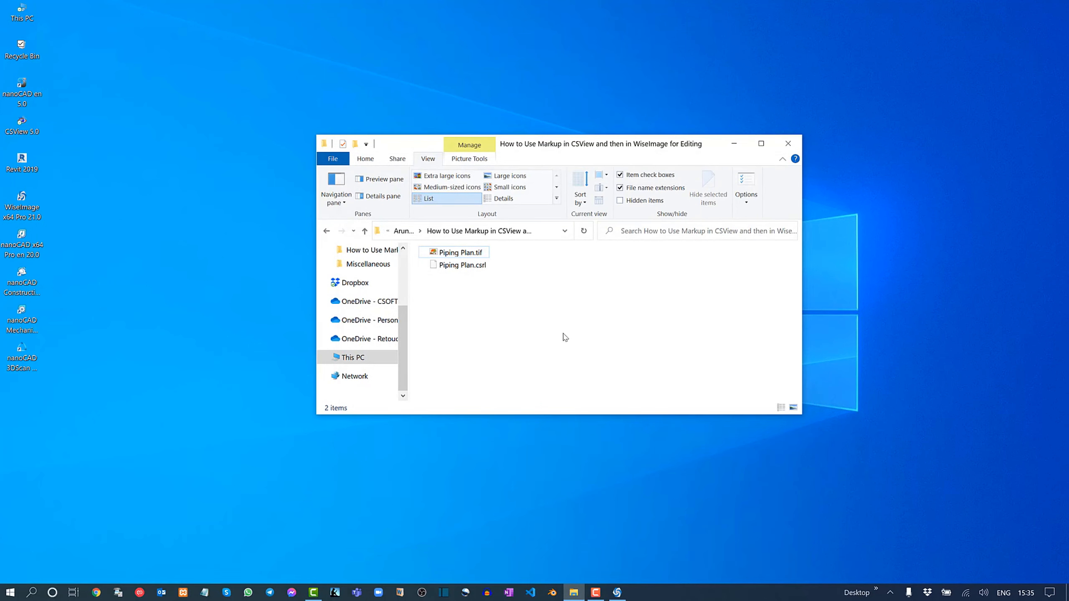
Launch CSView from the desktop and open the Piping Plan.tif drawing
double_click(38, 128)
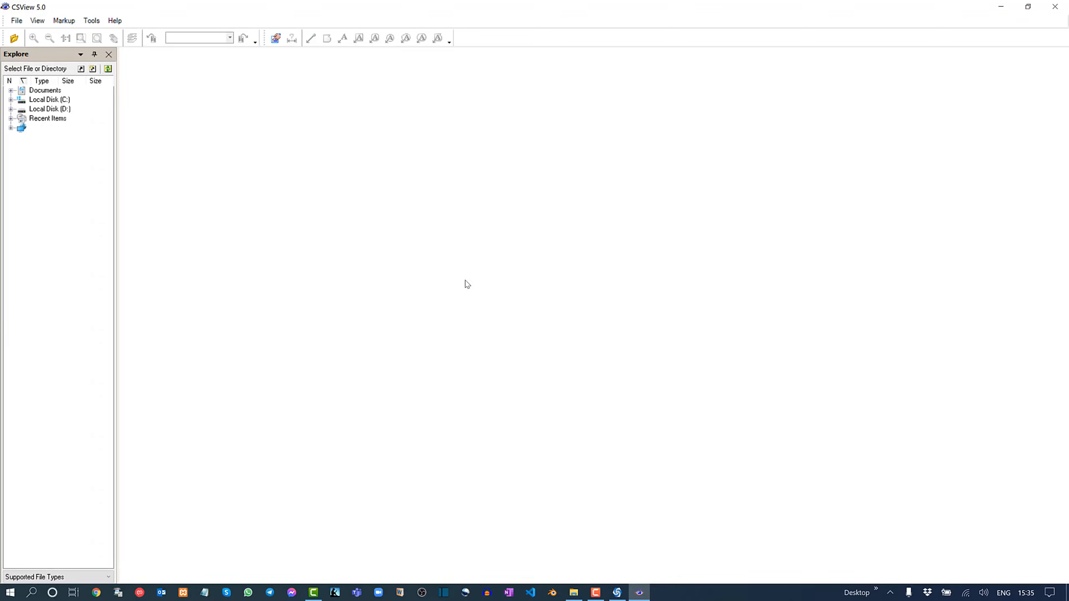
click(17, 21)
click(25, 32)
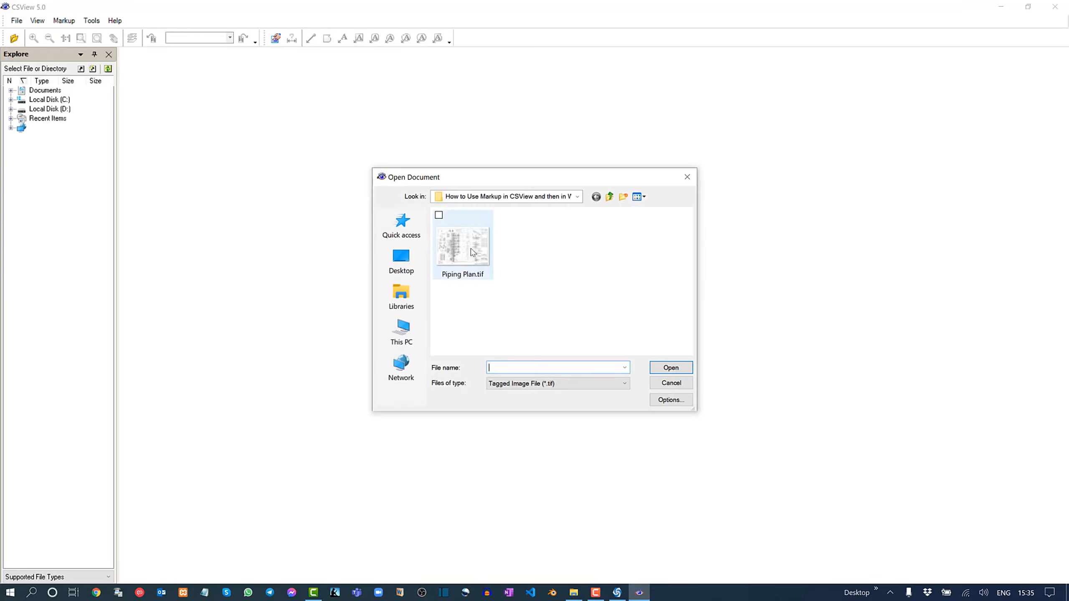
click(469, 249)
click(682, 369)
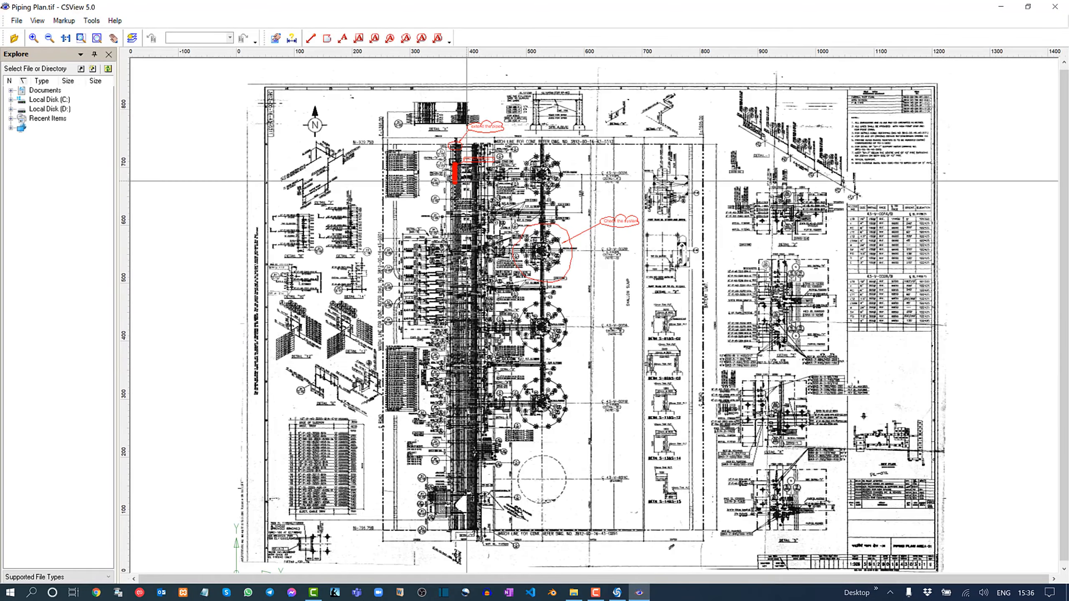
Examine the "extend the pipes" and "Put the Pipe under ground" callouts against the edited pipes, and close CSView
scroll(467, 182, up, 4)
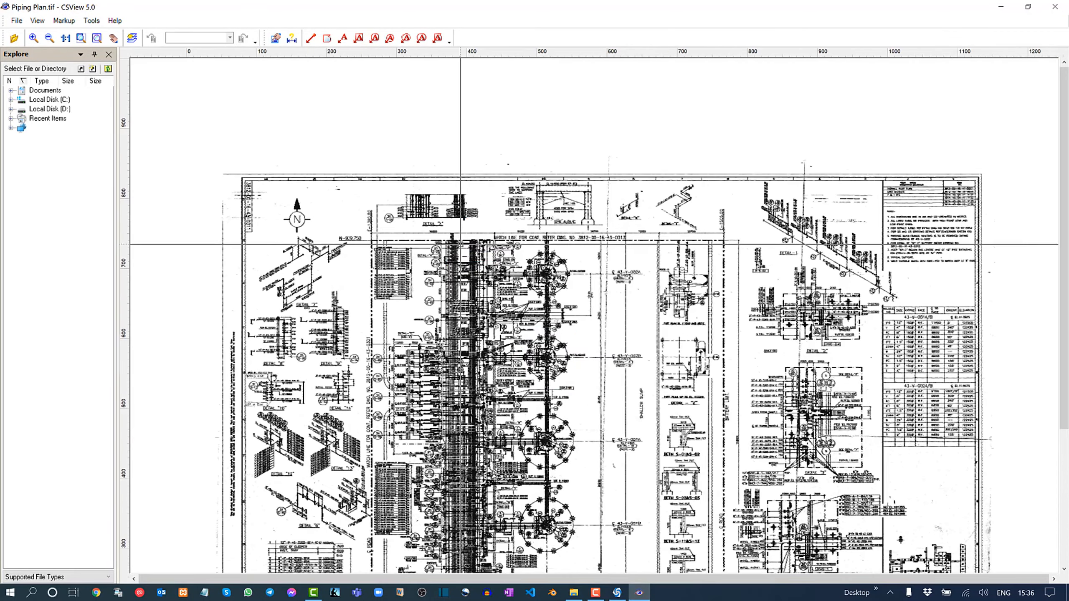
scroll(455, 265, up, 3)
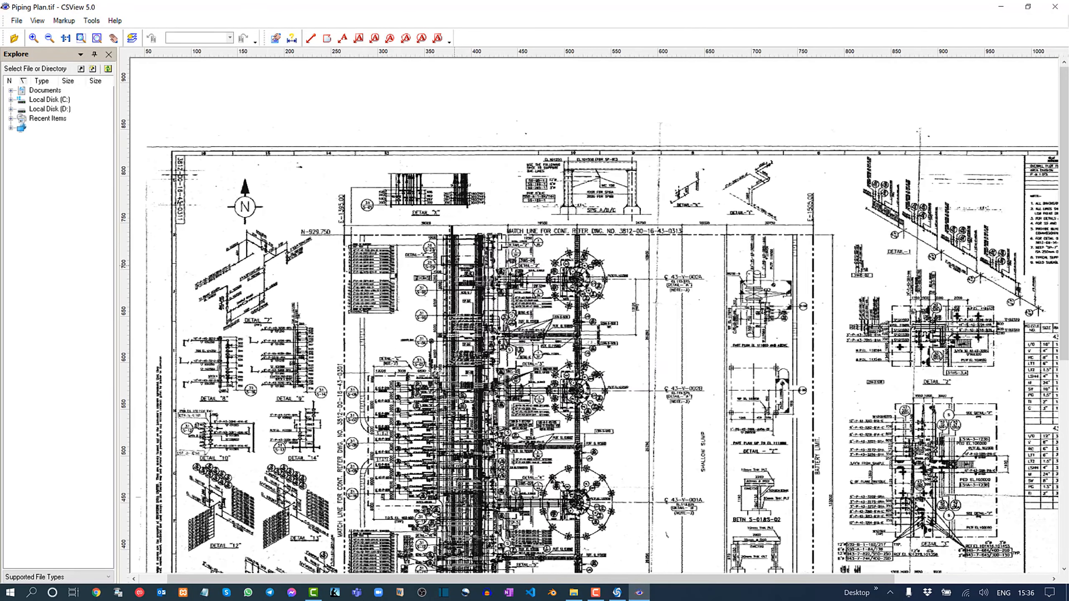
scroll(455, 230, up, 4)
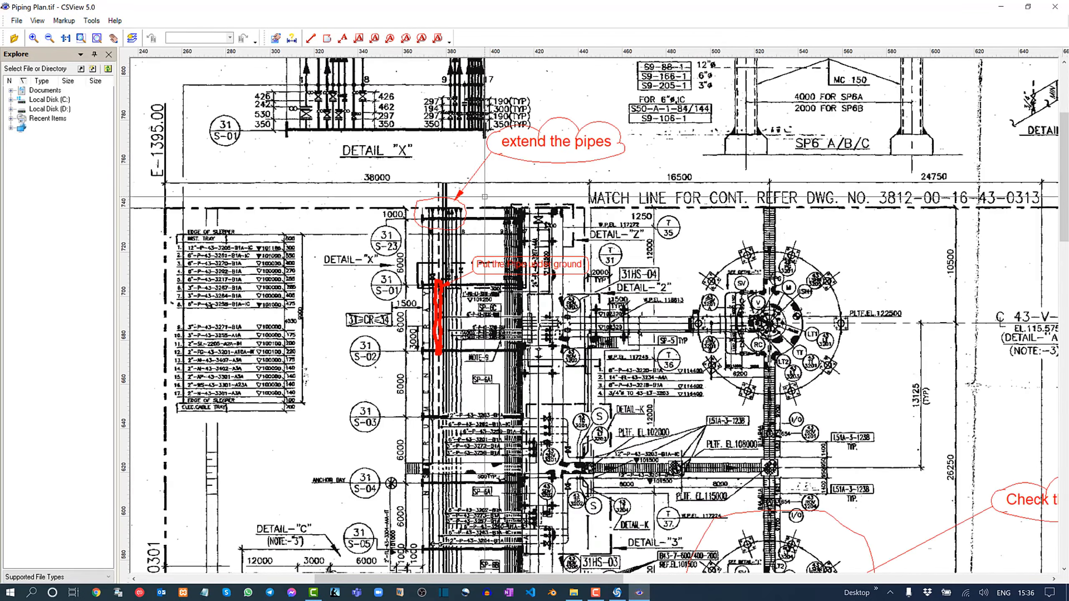
scroll(438, 313, up, 2)
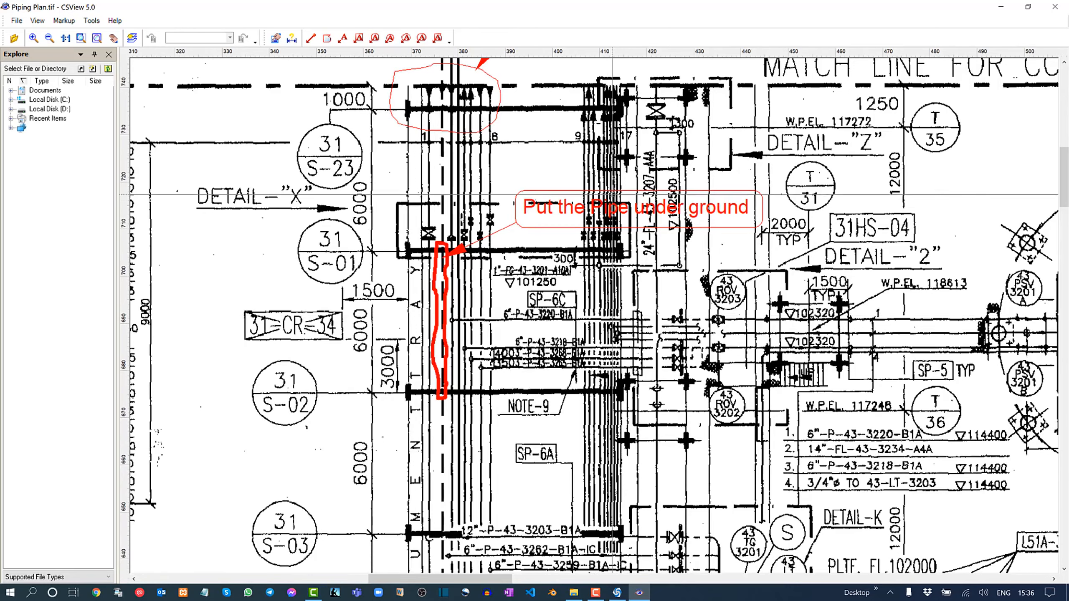
middle_drag(611, 195, 582, 306)
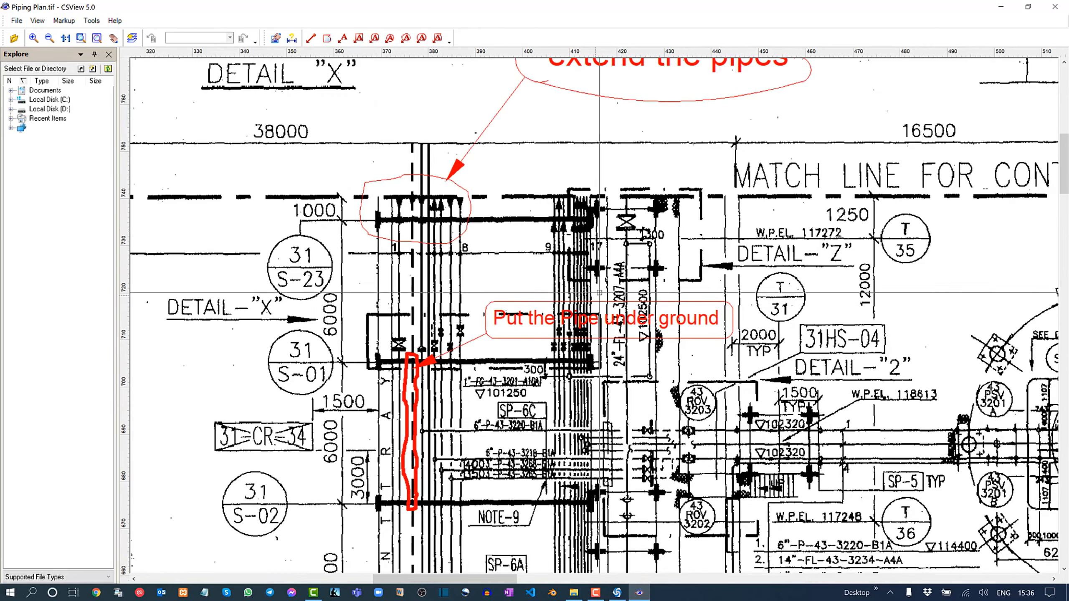
click(1055, 6)
Delete the markup file Piping Plan.csrl from the project folder again and close the File Explorer window
click(473, 254)
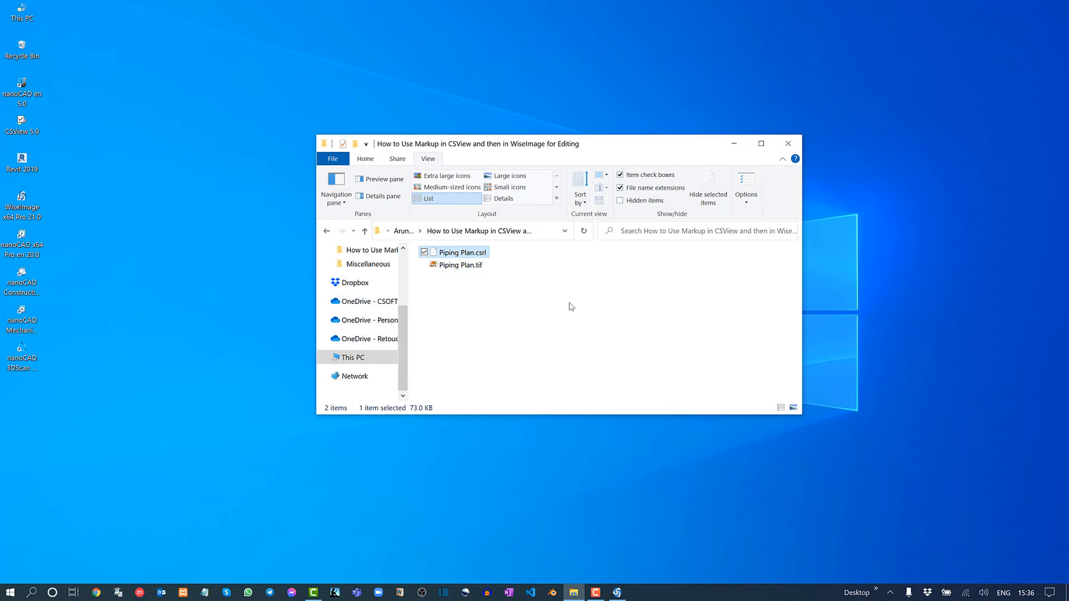
key(Delete)
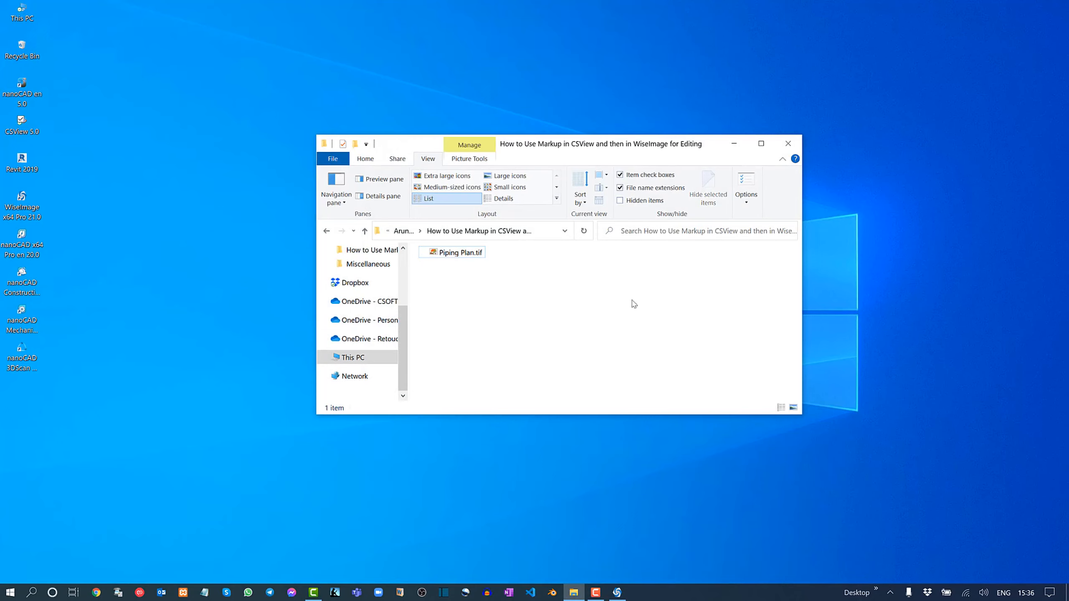
key(alt+F4)
right_click(455, 223)
click(388, 263)
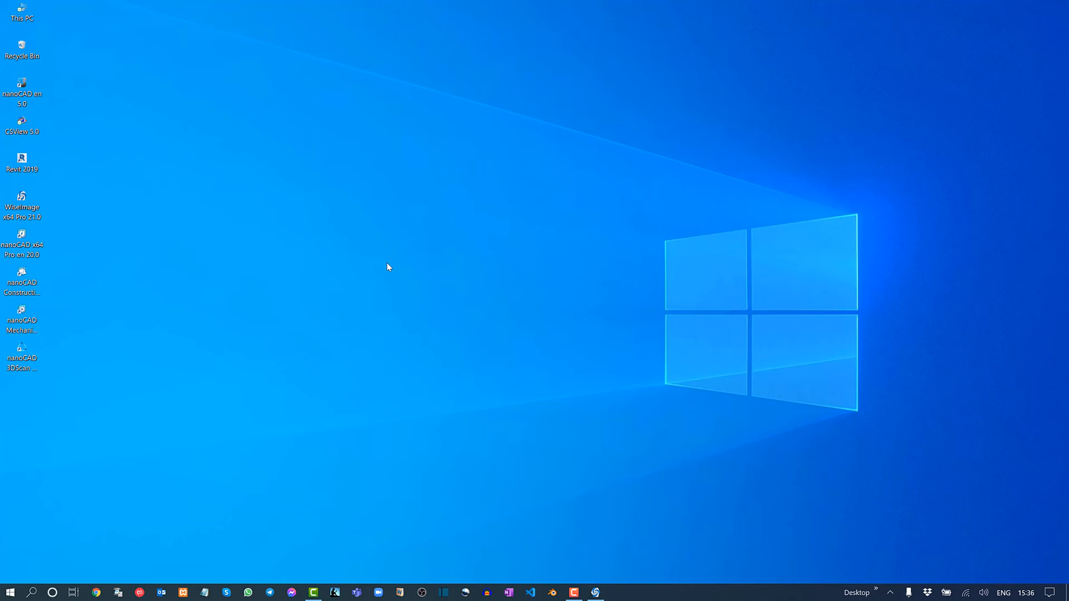